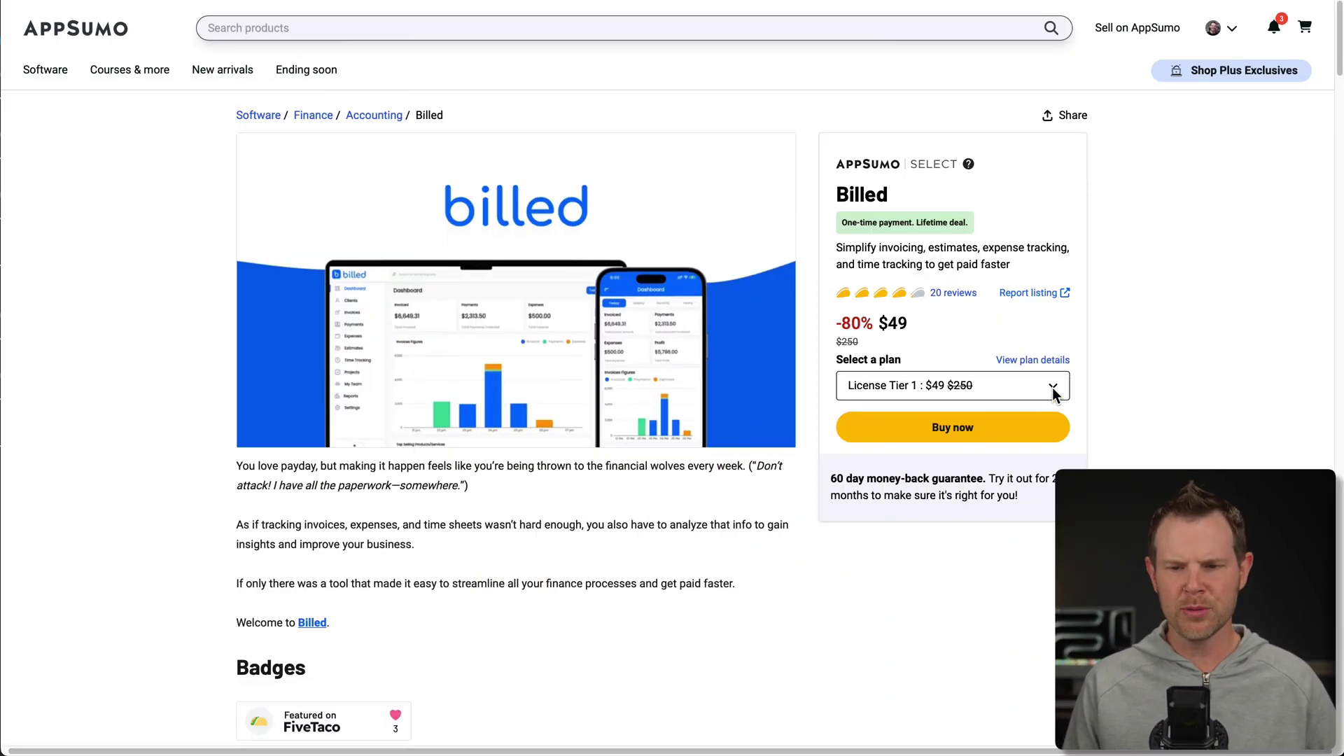
Open the License Tier dropdown to see Billed's plans, from Tier 1 at $49 to Tier 5 at $699.
left_click(1051, 387)
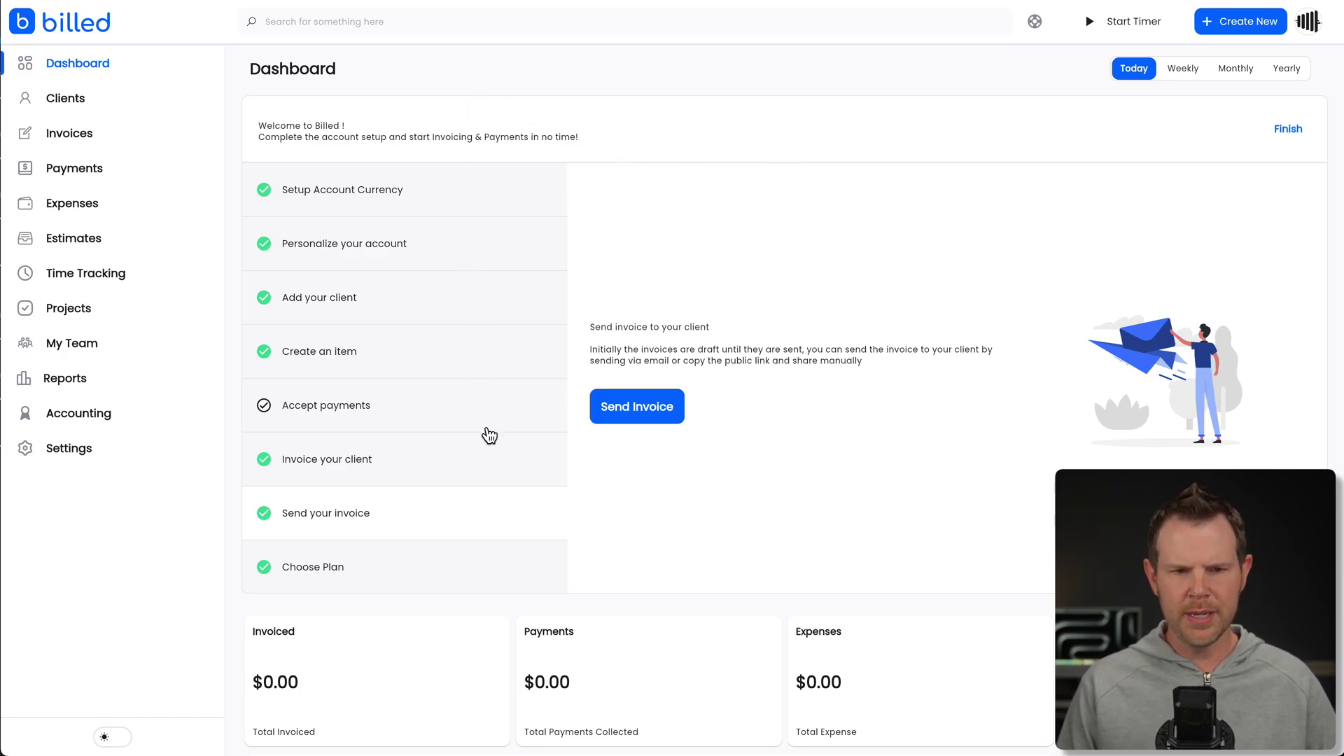
Step through the checklist's currency and personalization rows and the account menu, ending on 'Add your client'.
left_click(439, 203)
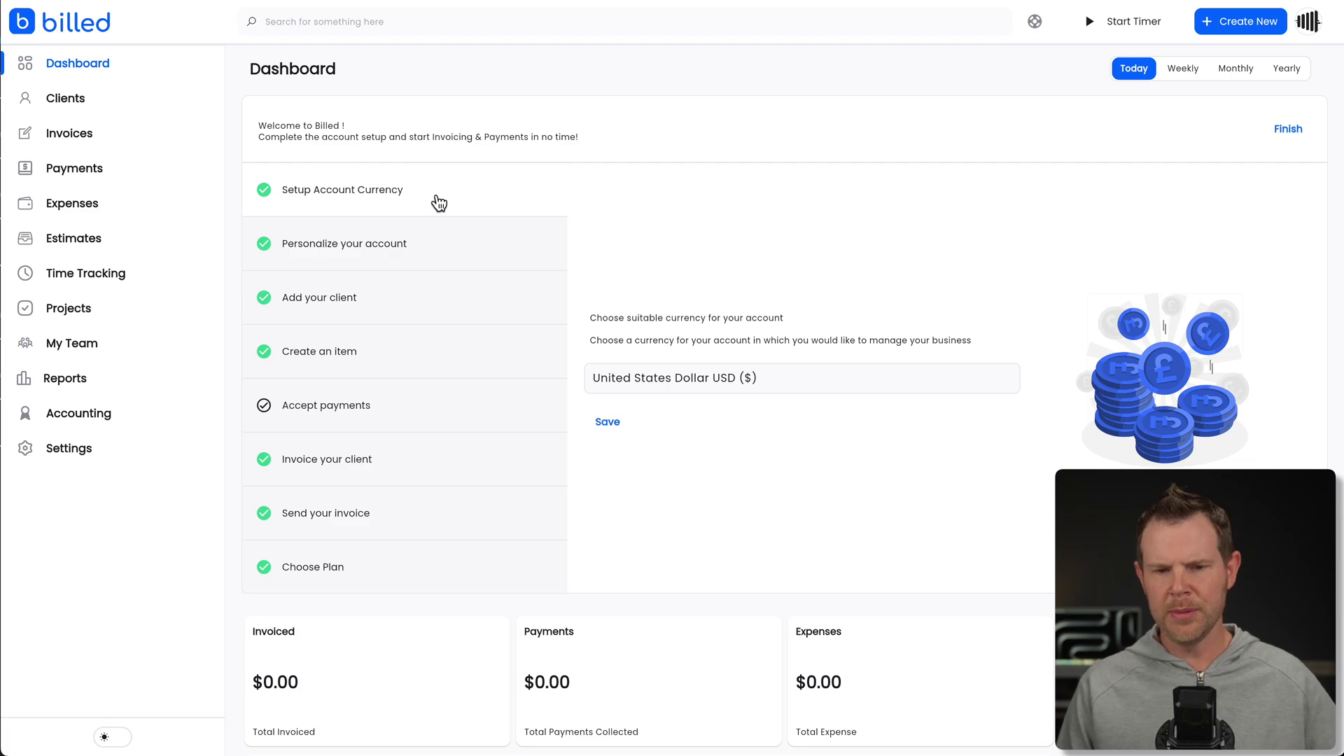
left_click(454, 246)
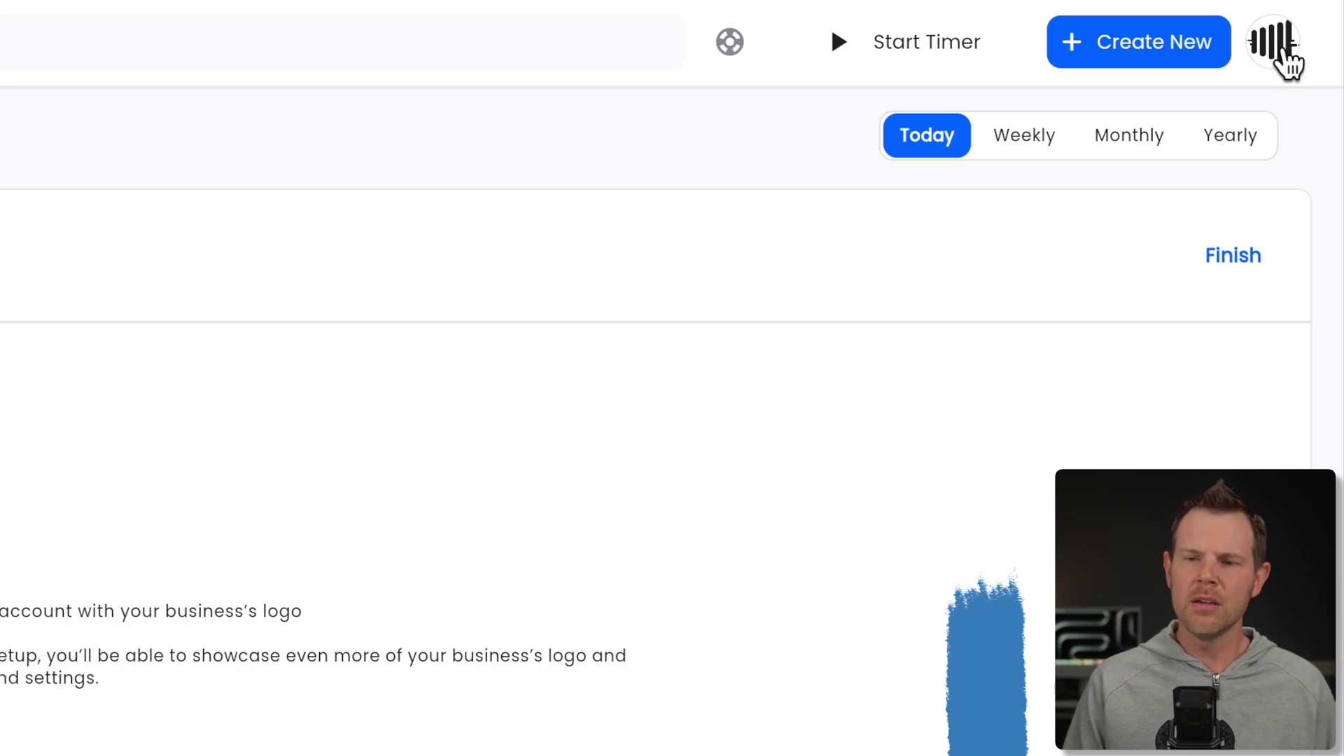
left_click(1273, 48)
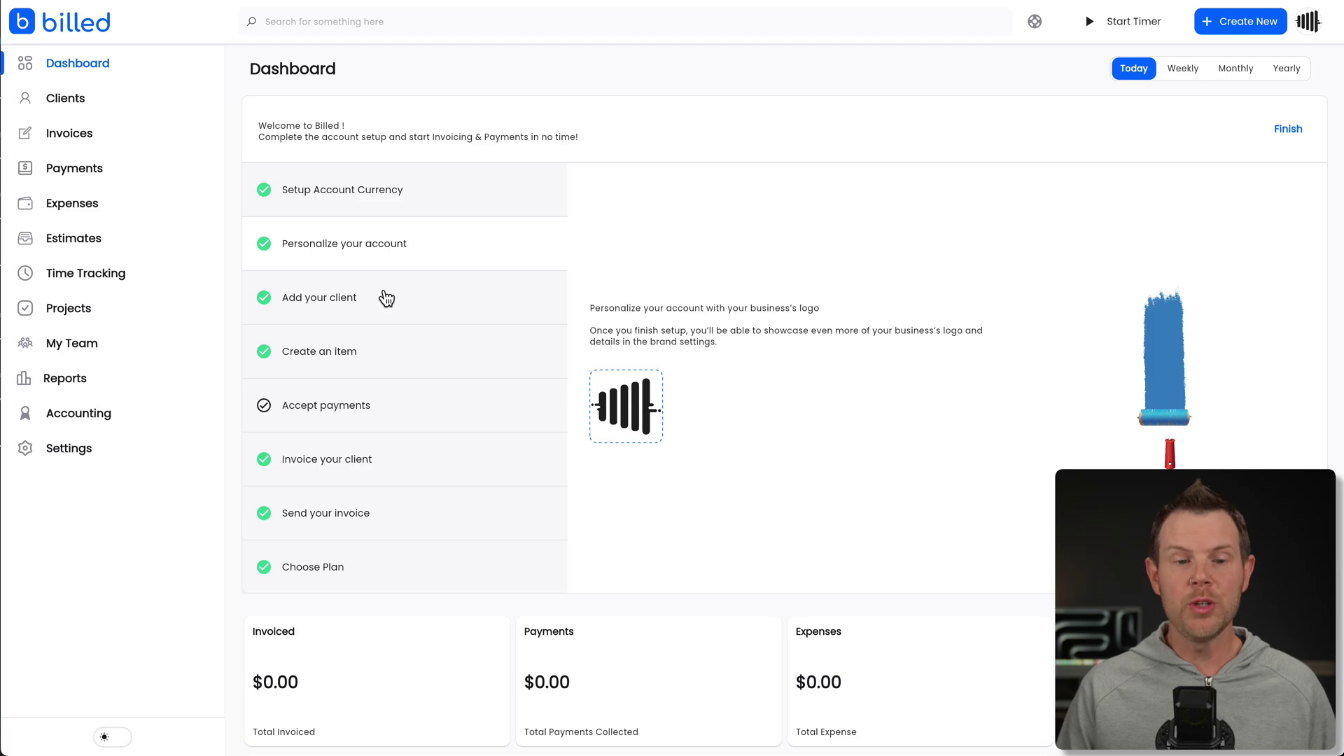
left_click(378, 308)
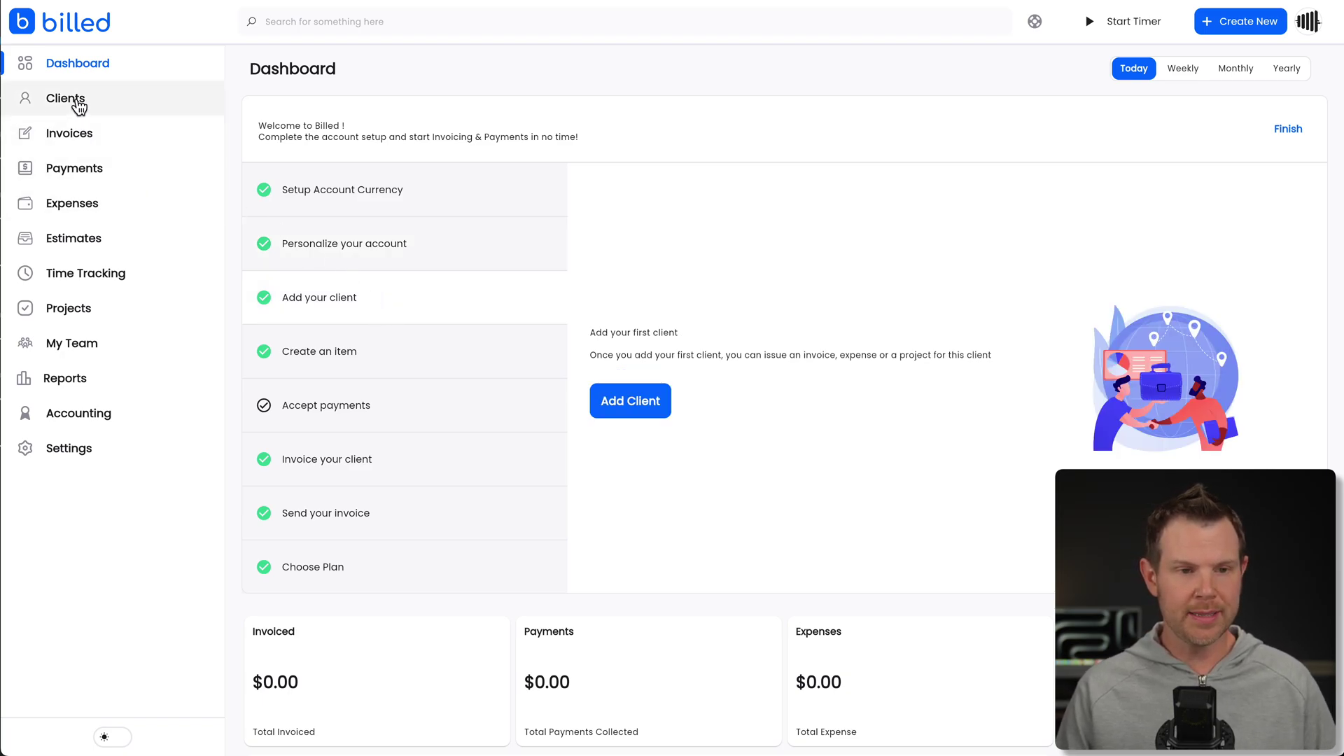
Create a new client Apple, based in Cupertino, with its e-mail and website apple.com, and submit it.
left_click(79, 105)
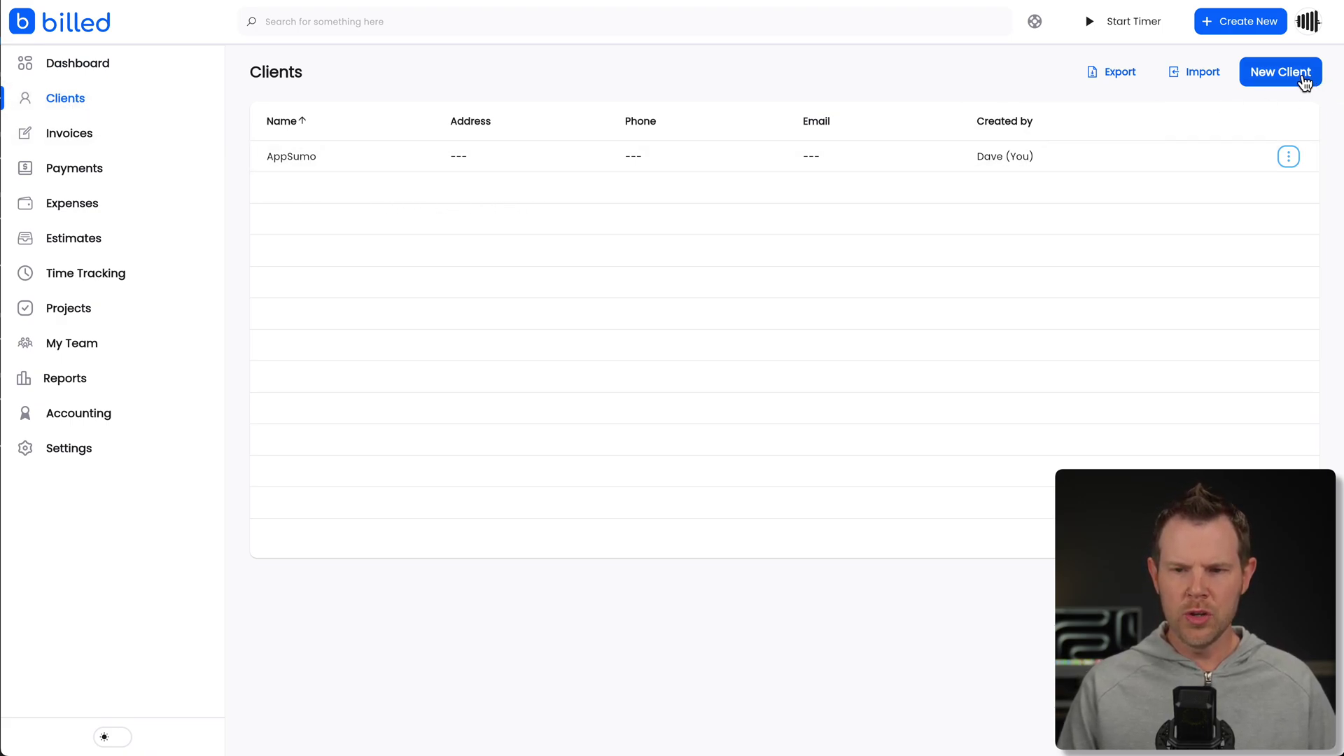
left_click(1305, 83)
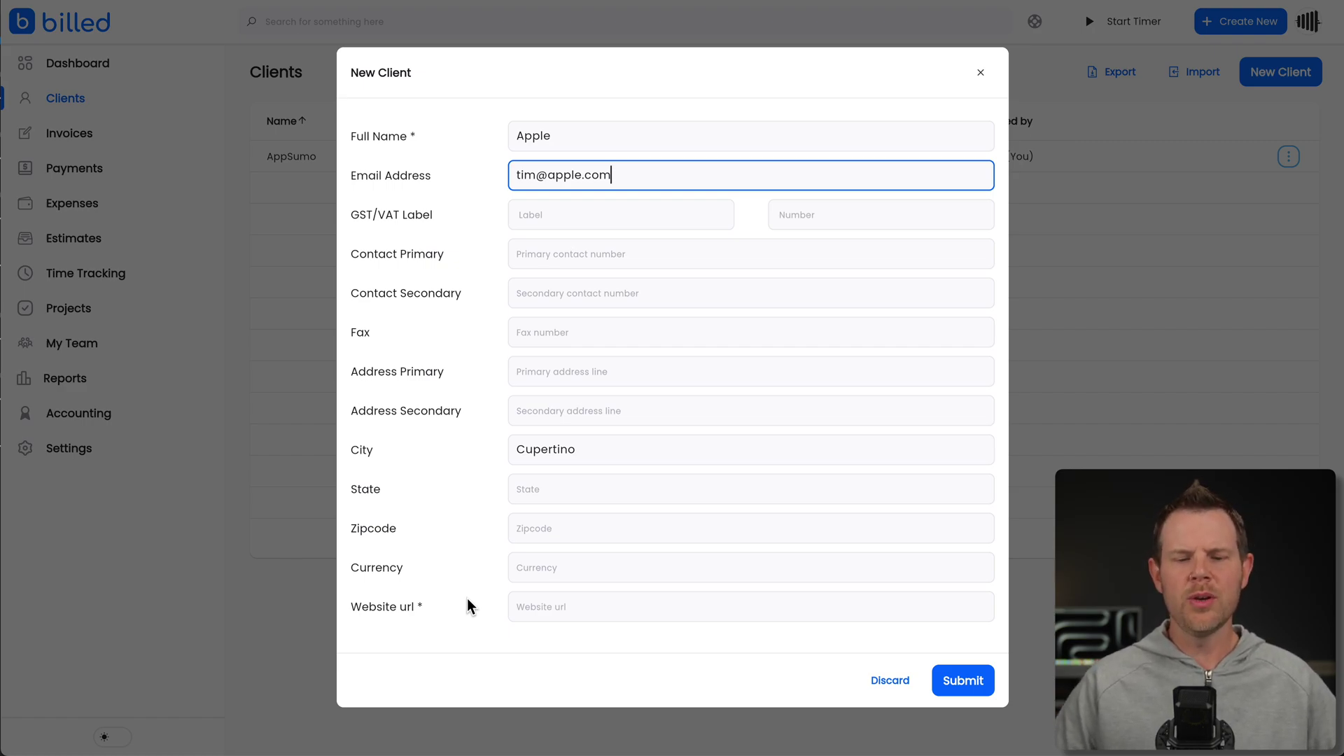
left_click(546, 606)
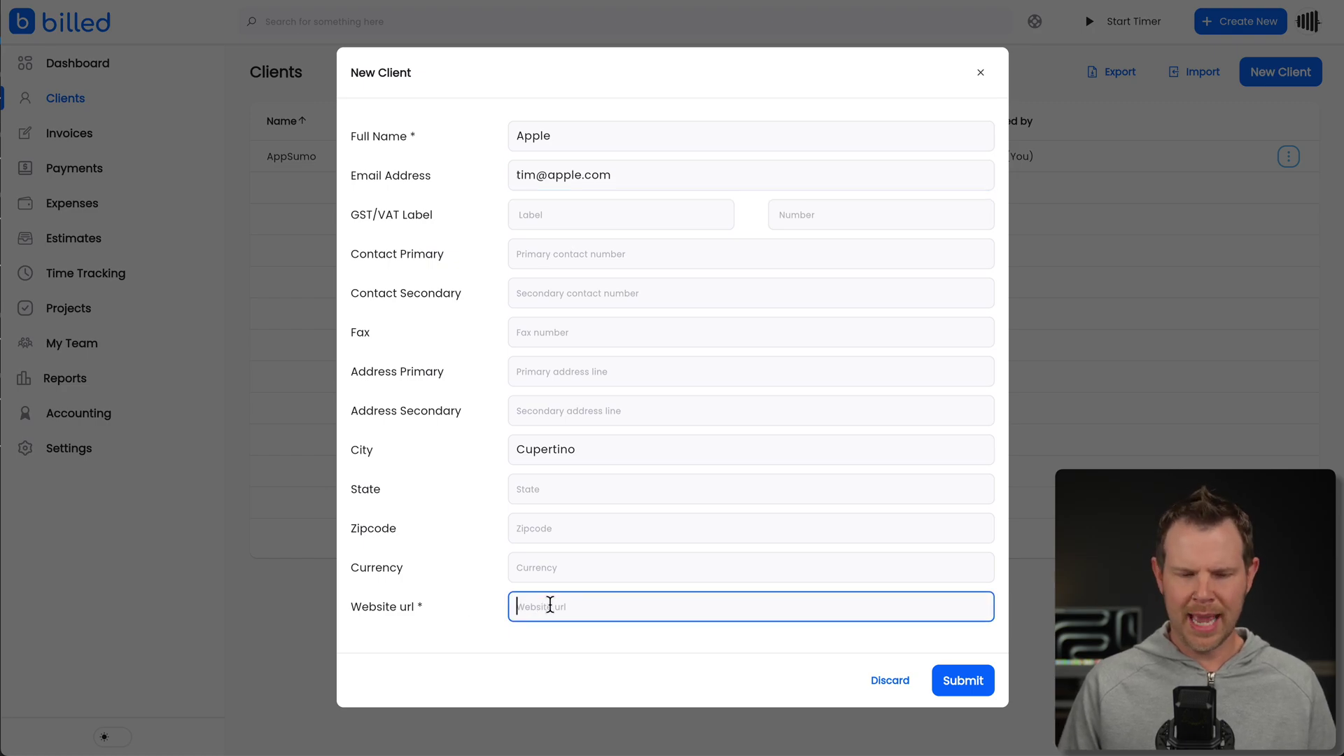
type("apple.com")
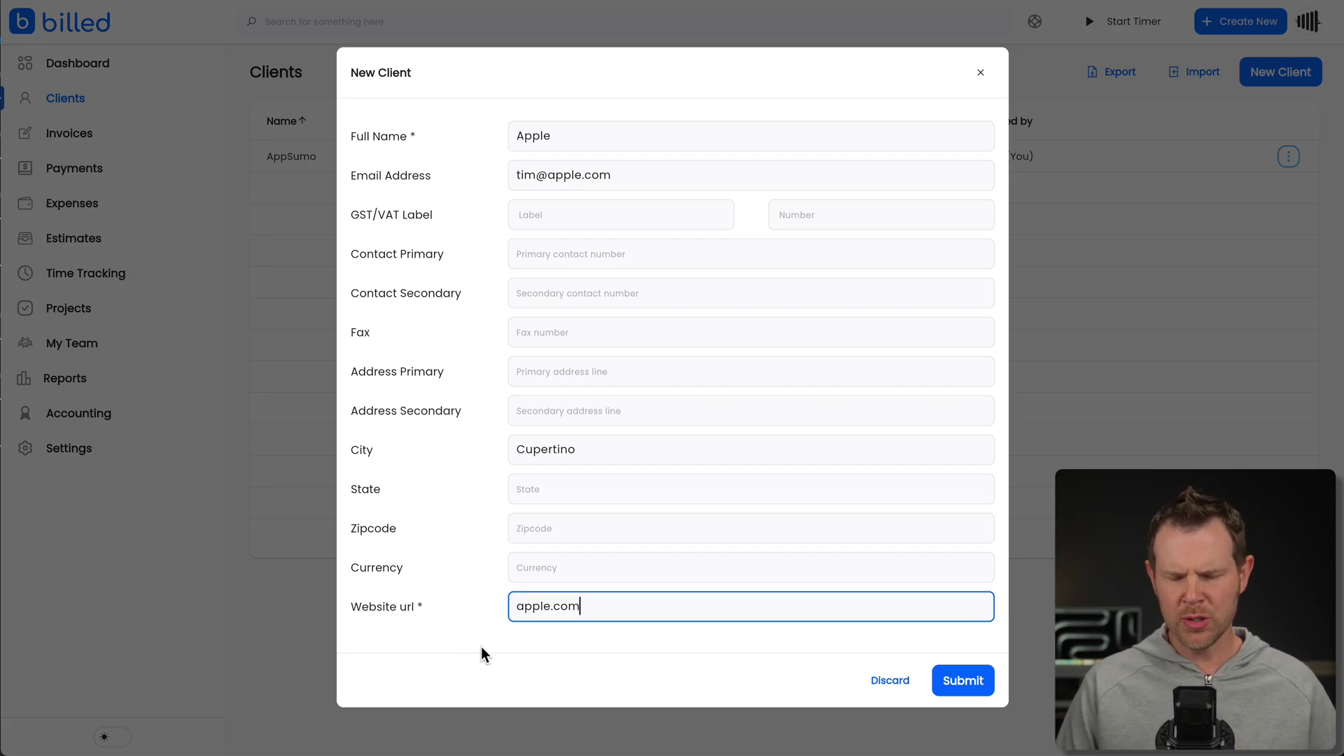
left_click(976, 679)
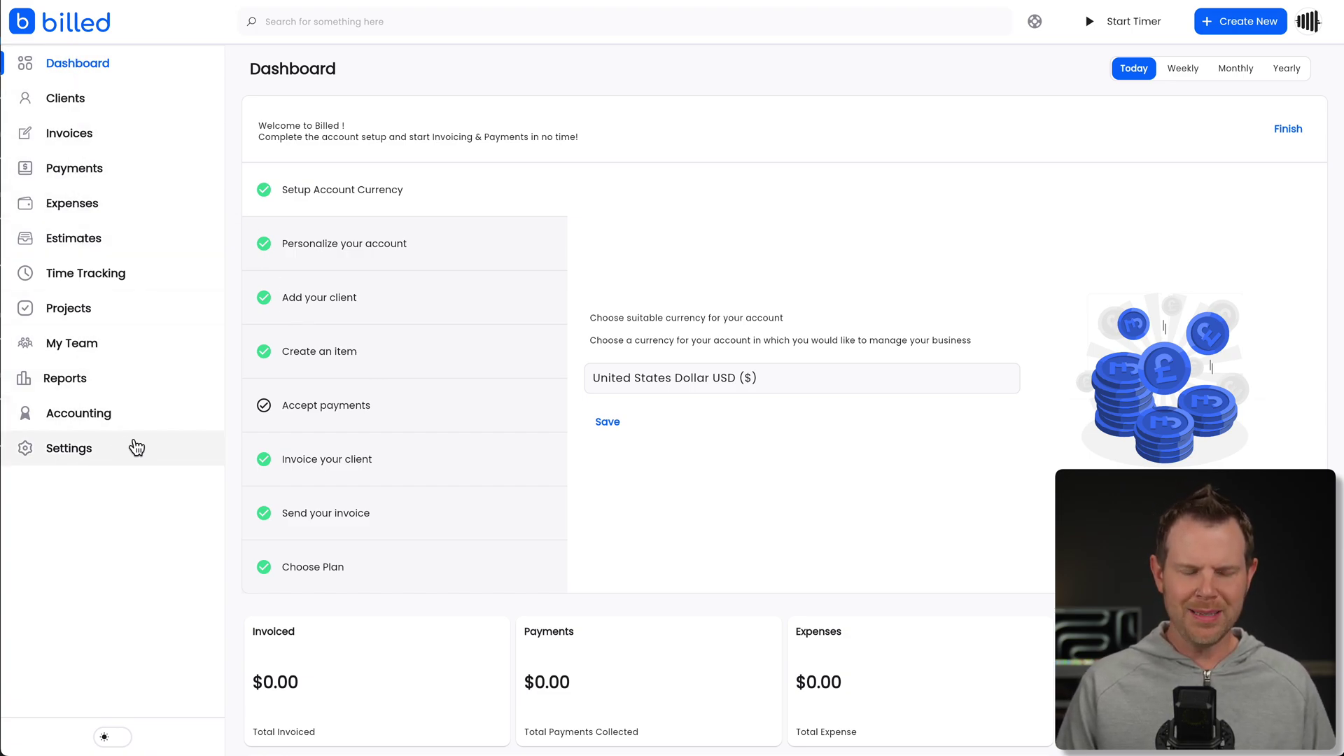
Go to Settings > Items & Services and try a New Item form, marking it taxable, before closing it.
left_click(91, 451)
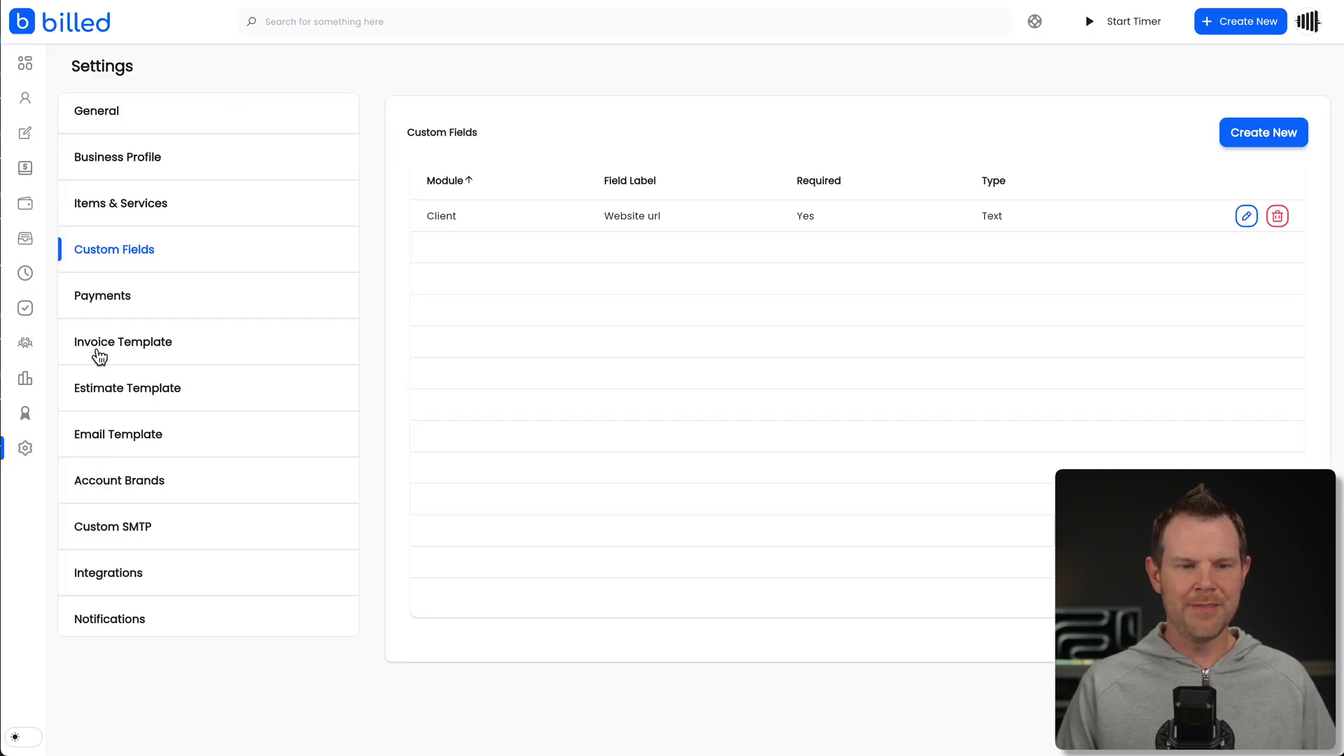
left_click(107, 211)
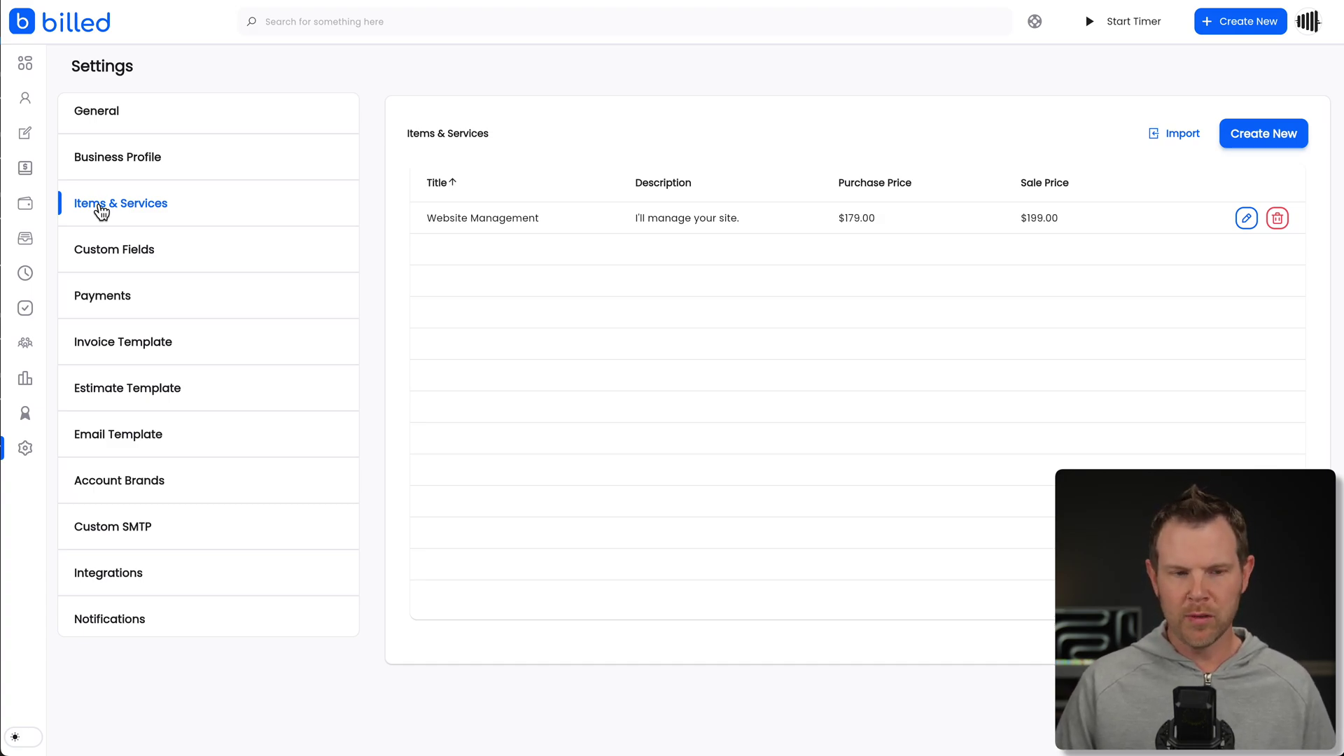
left_click(1279, 131)
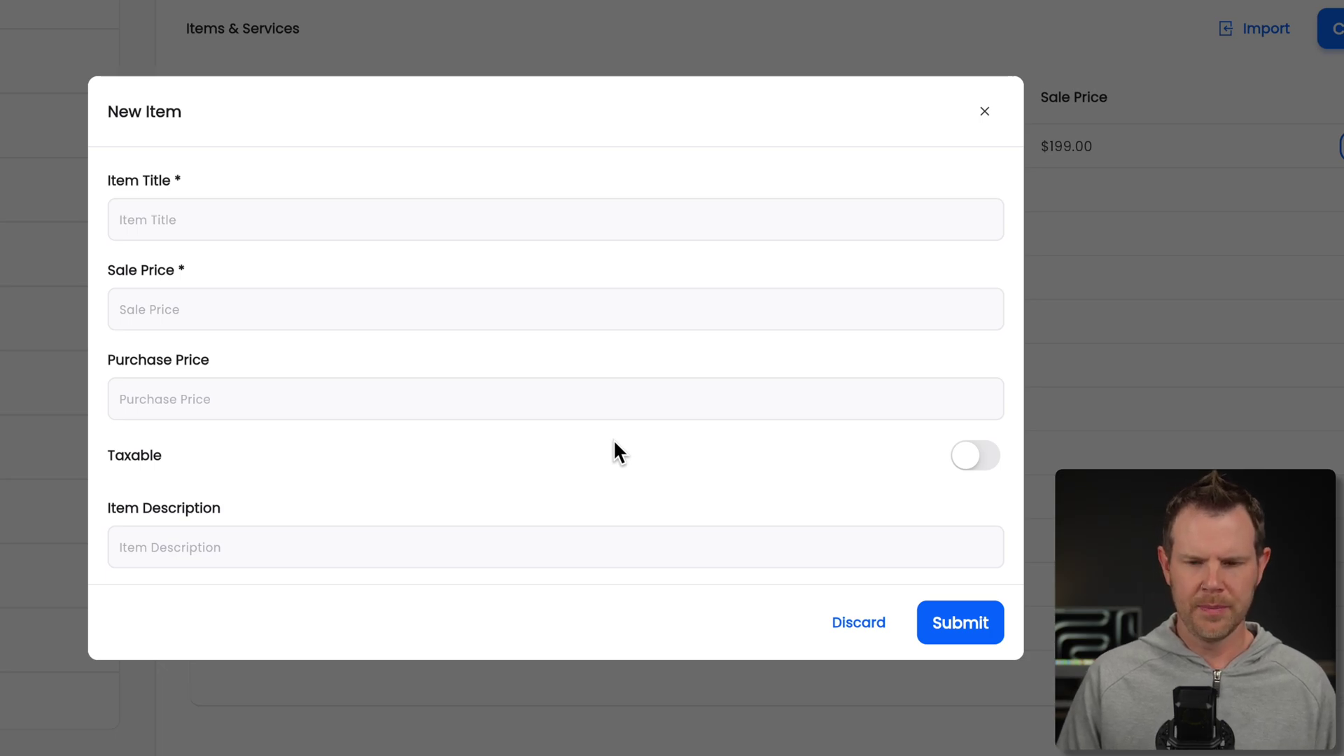
left_click(968, 457)
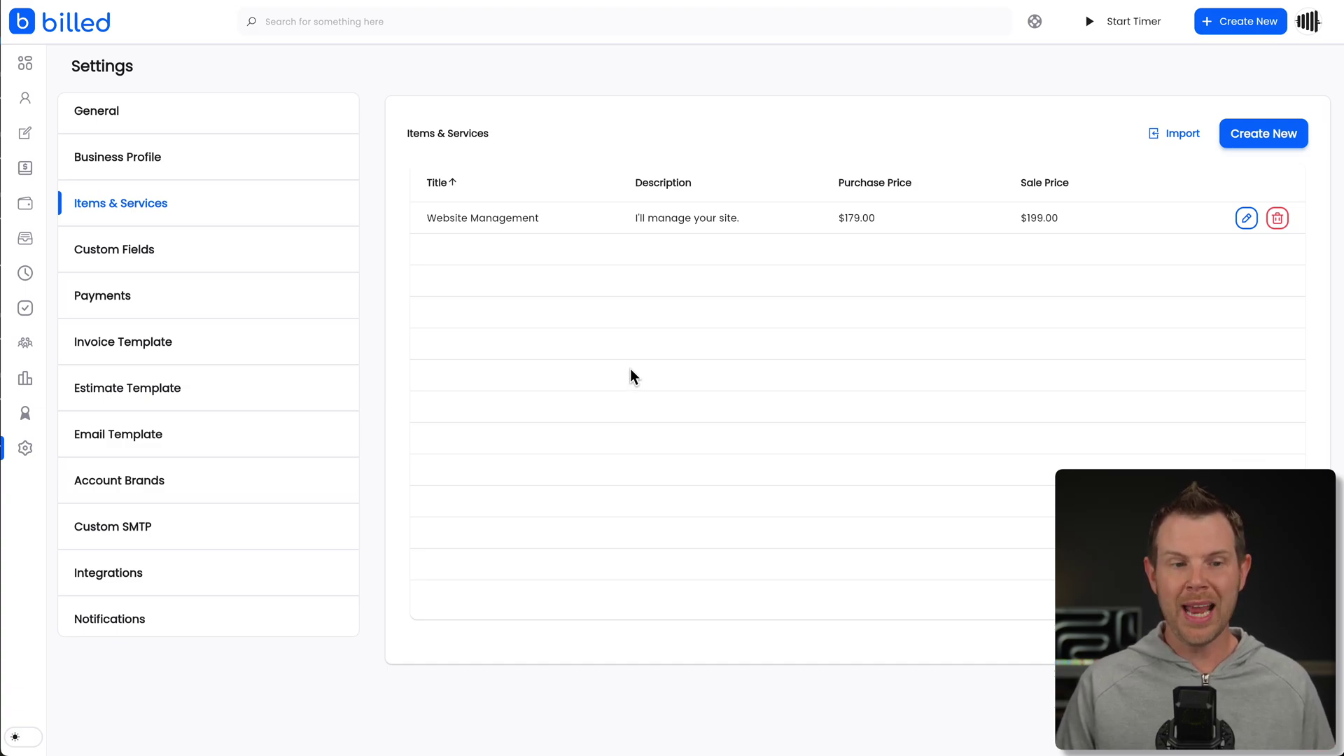
Create an Item custom field 'Color' of radio type with options White, Black, Gray and Red.
left_click(128, 243)
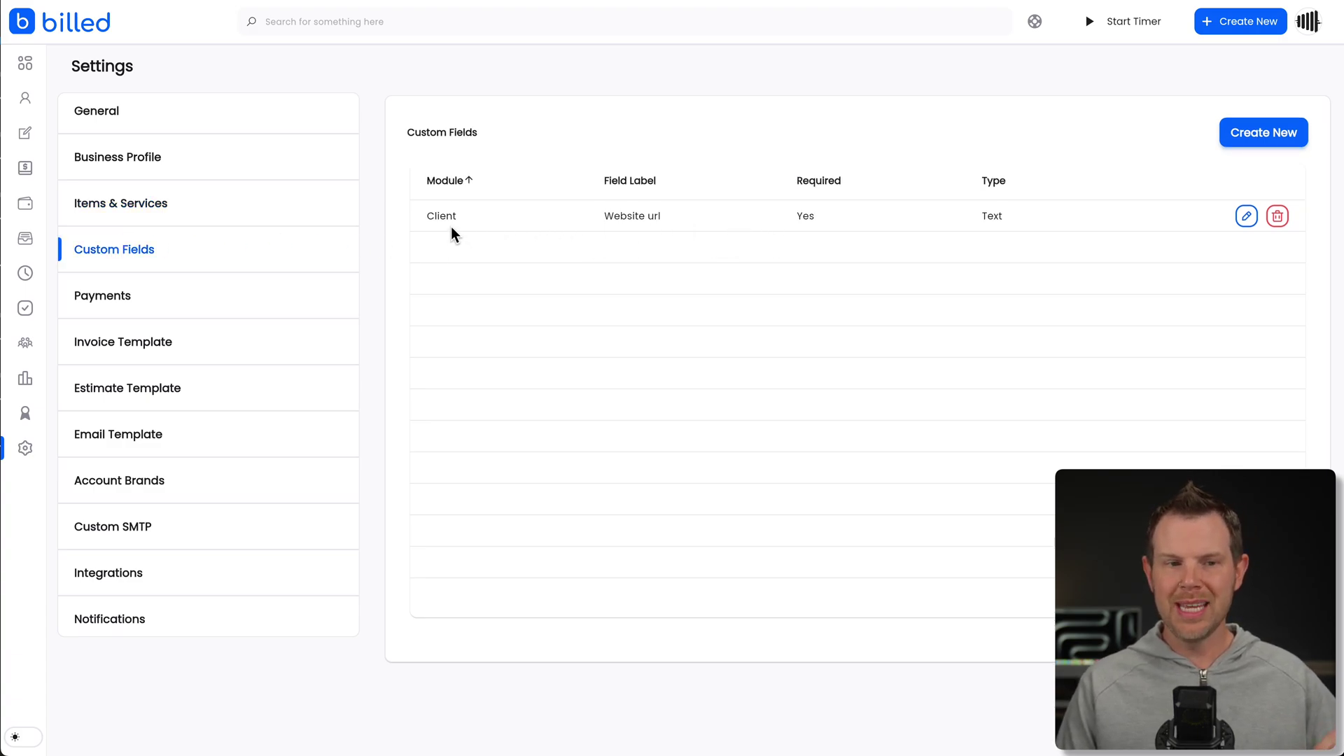
left_click(26, 99)
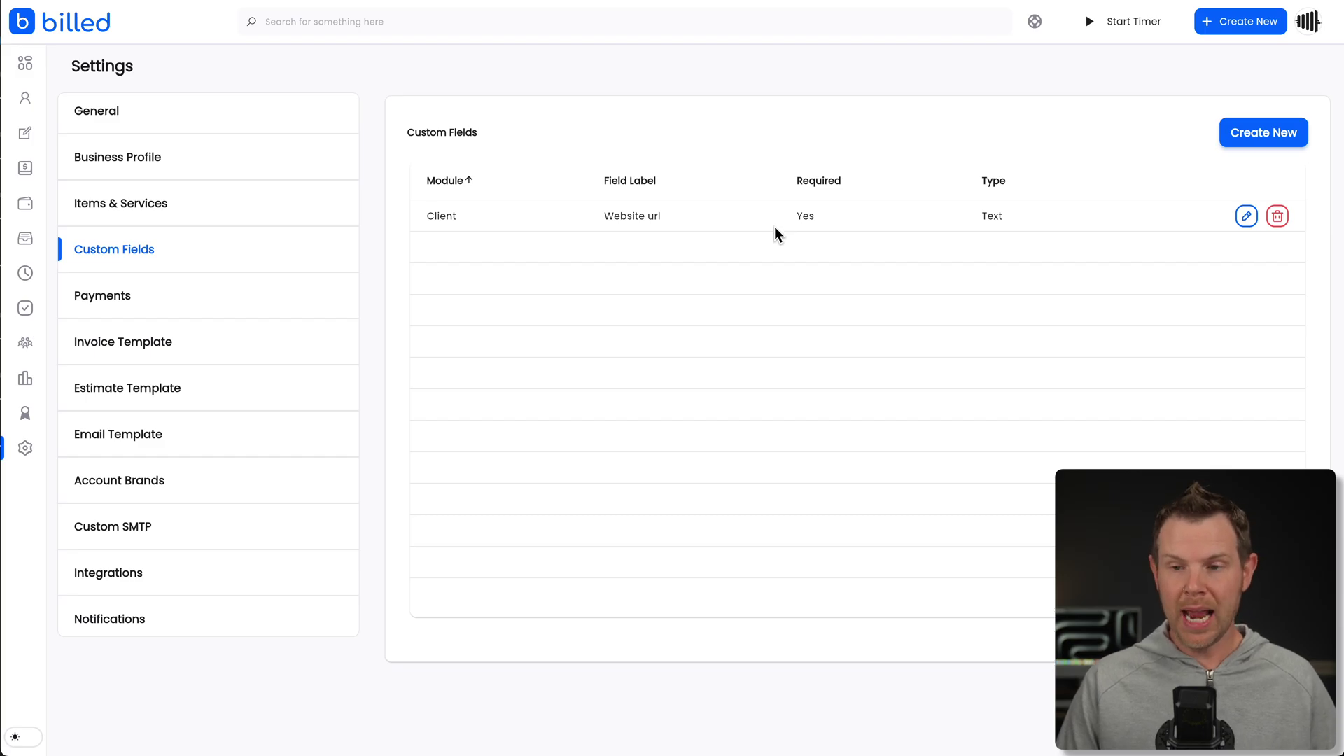
left_click(1272, 138)
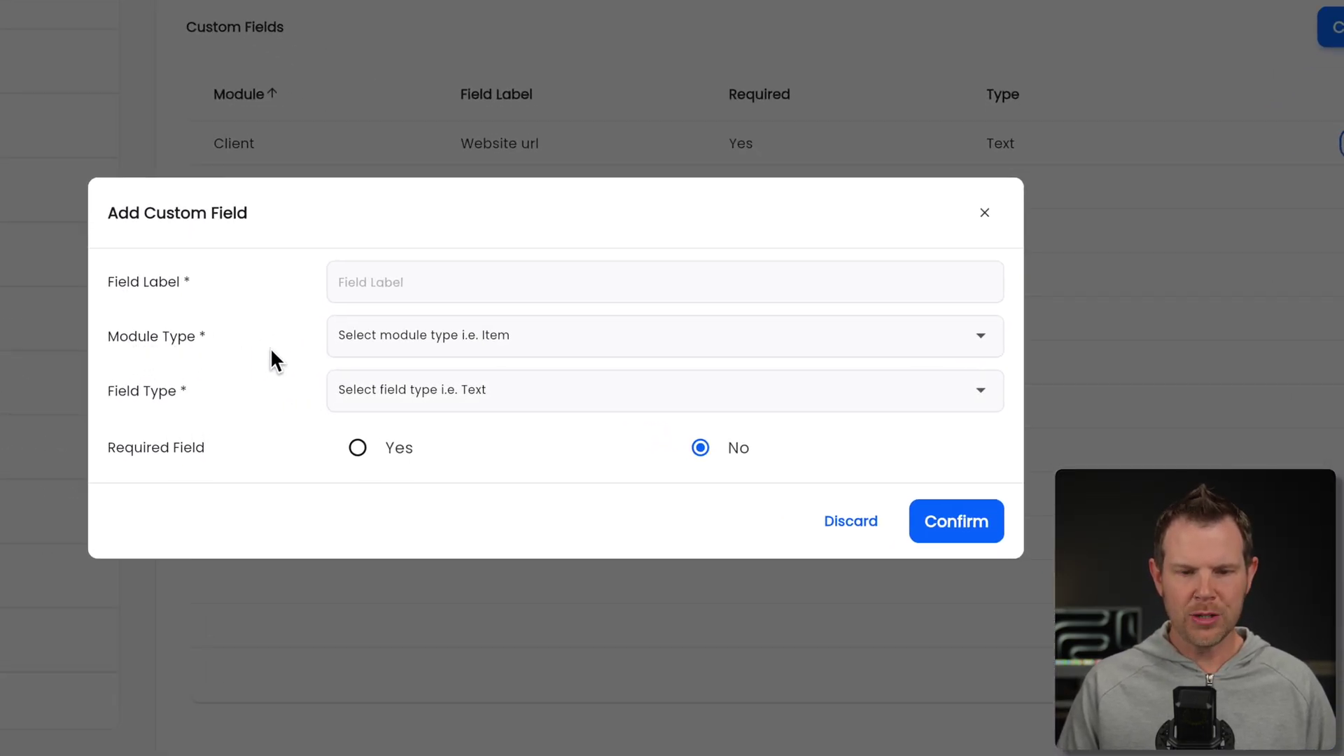
left_click(586, 359)
left_click(384, 476)
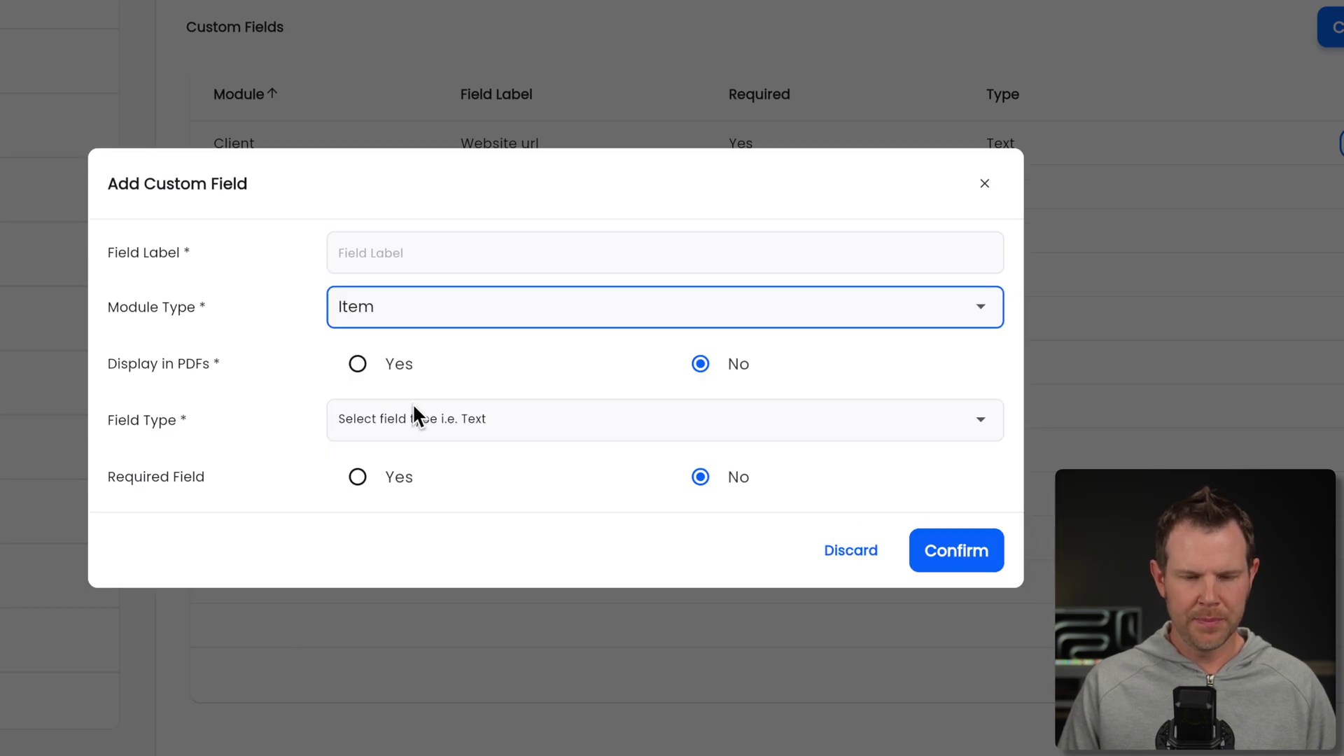
left_click(461, 268)
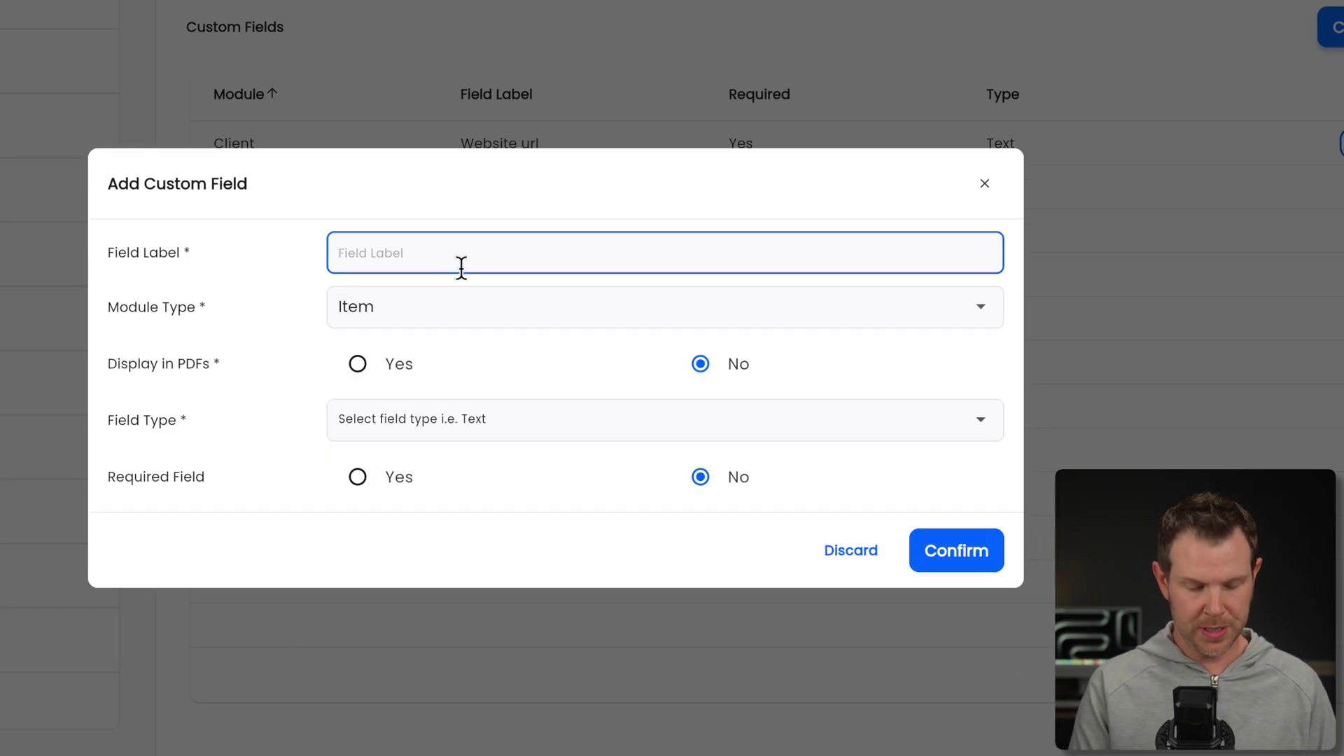
type("Color")
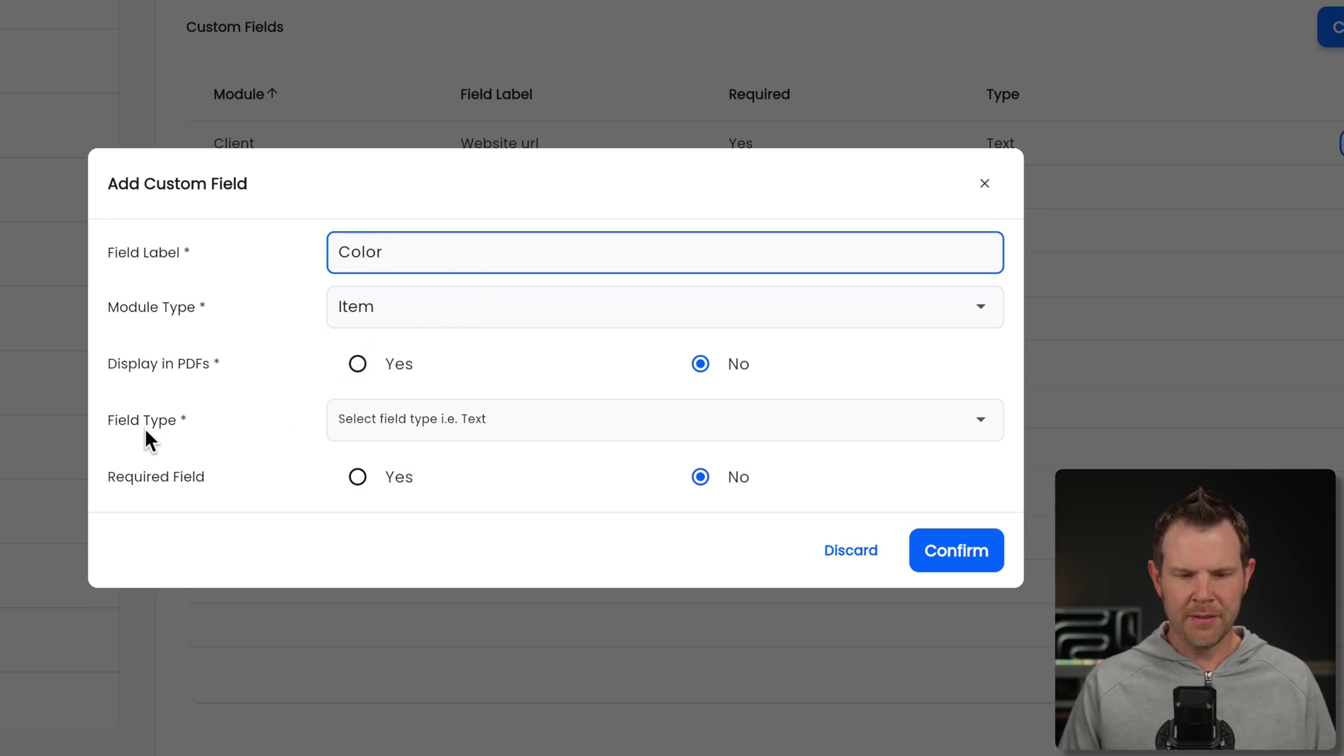
left_click(425, 422)
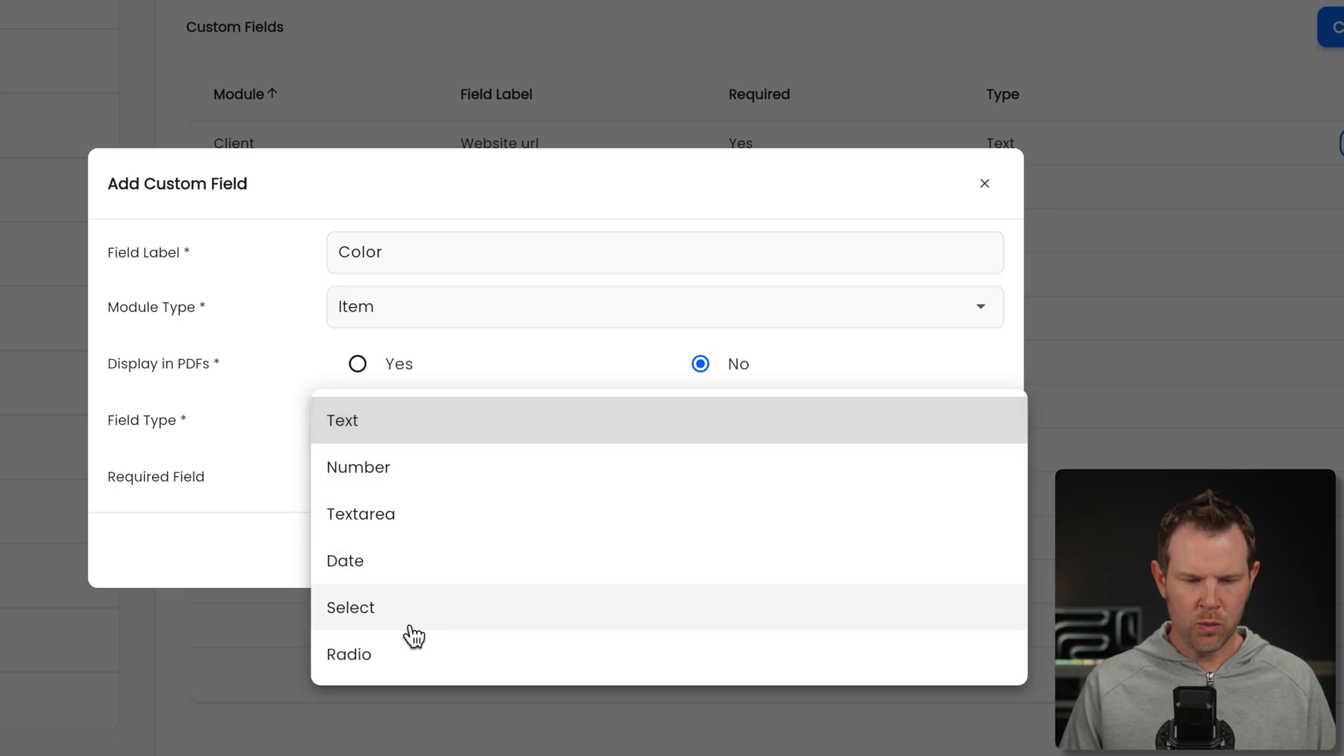
left_click(390, 651)
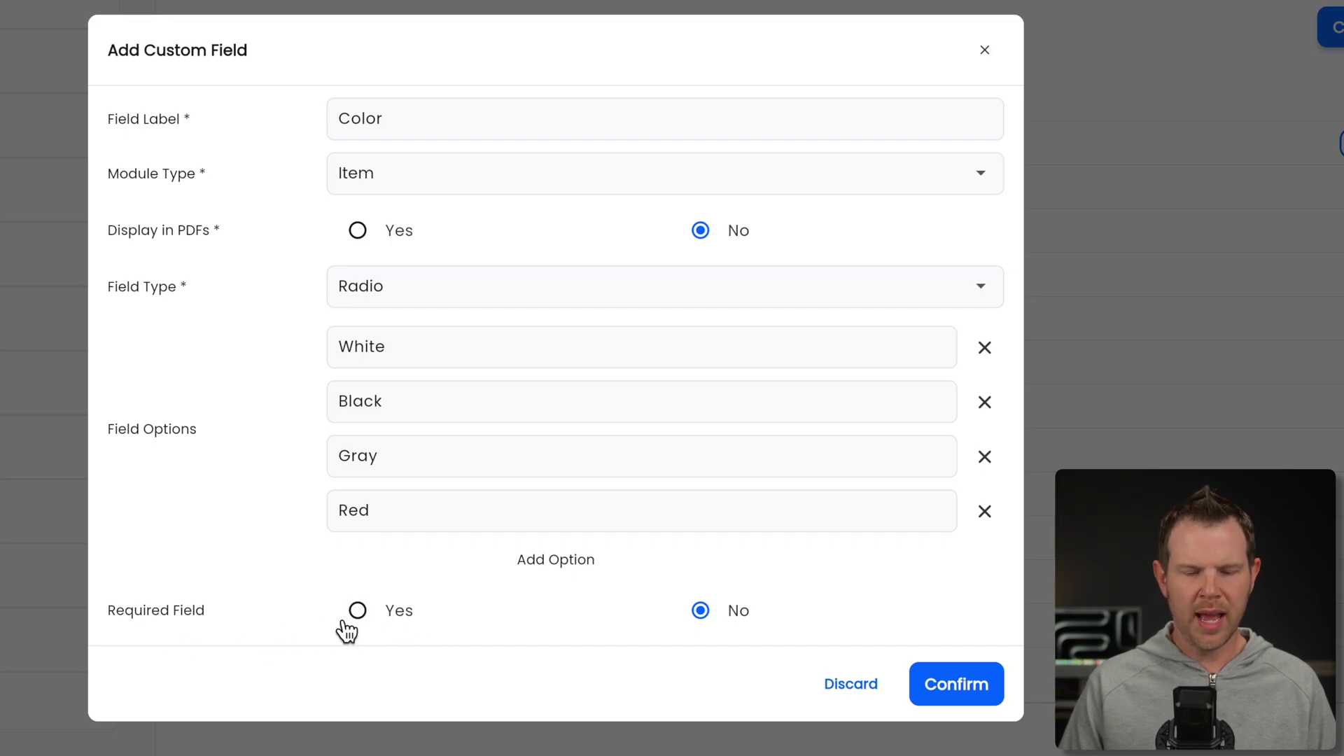
left_click(956, 685)
left_click(87, 210)
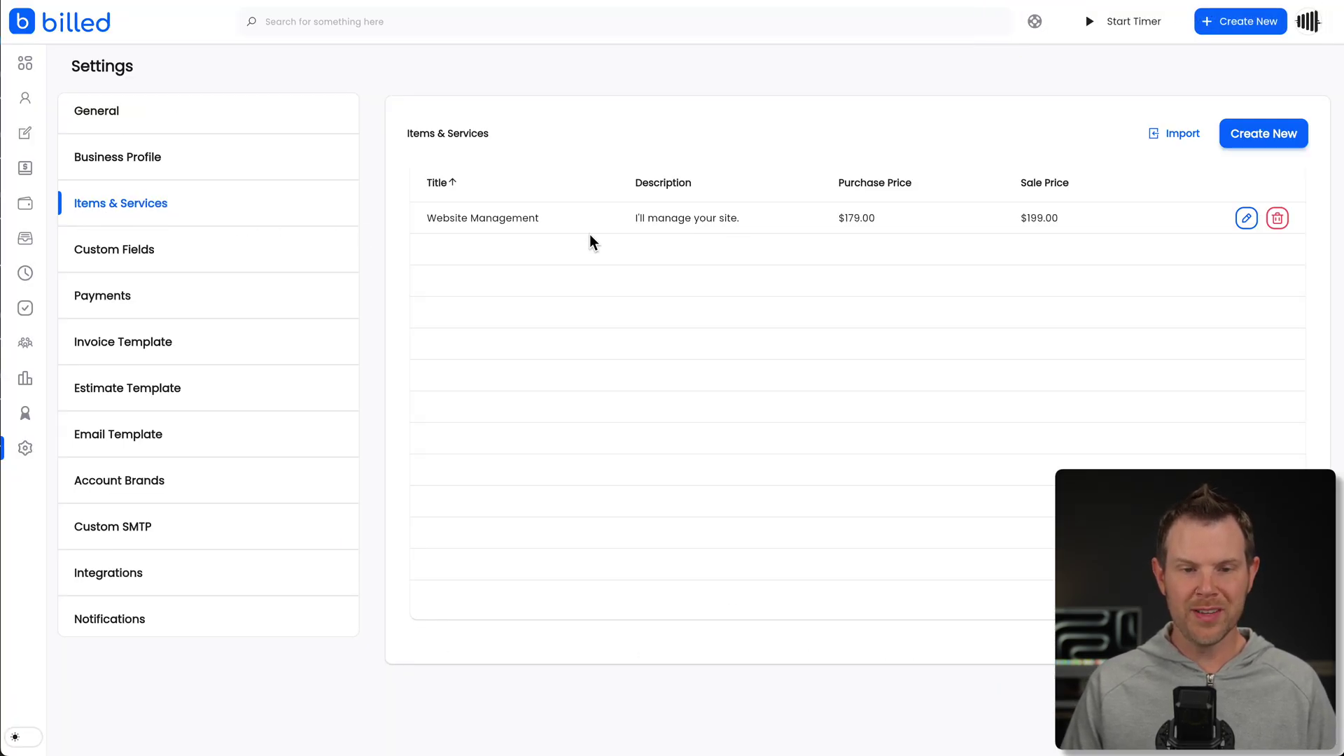
Set the Website Management item's color to Gray and update it.
left_click(1250, 221)
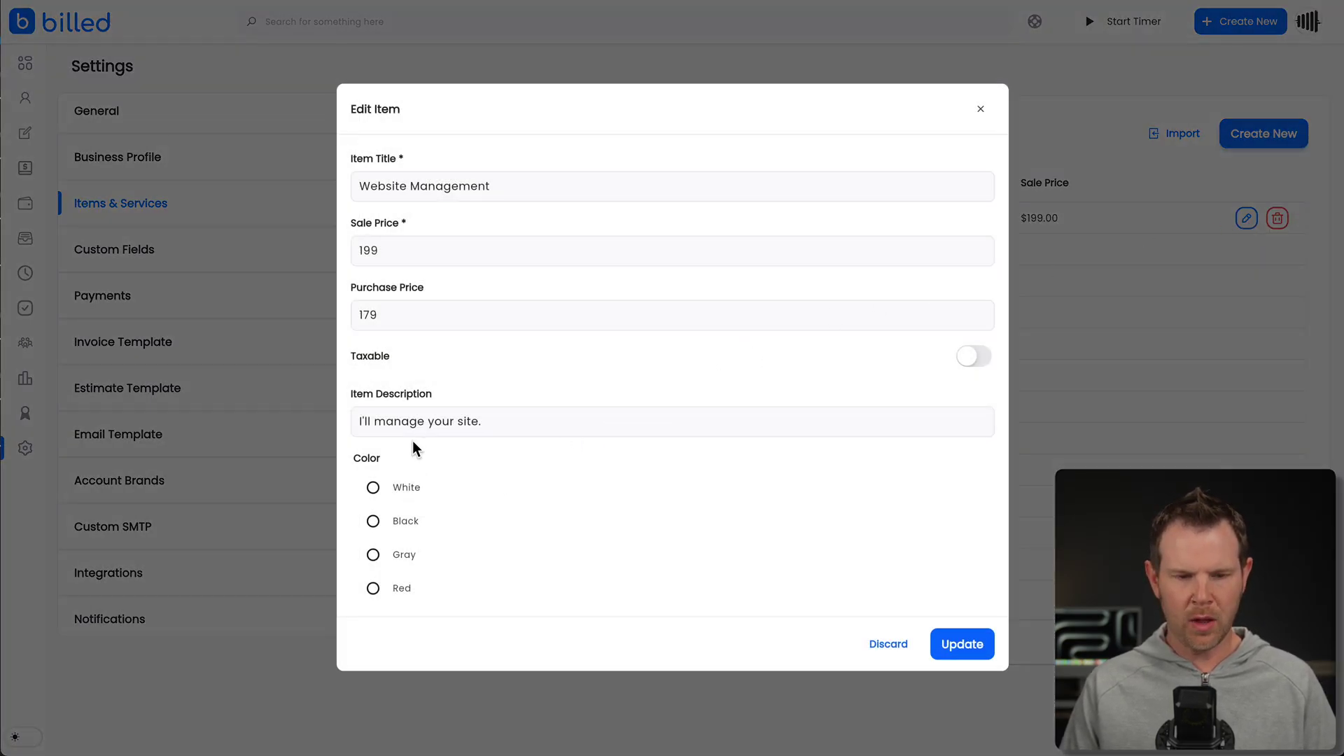
left_click(384, 557)
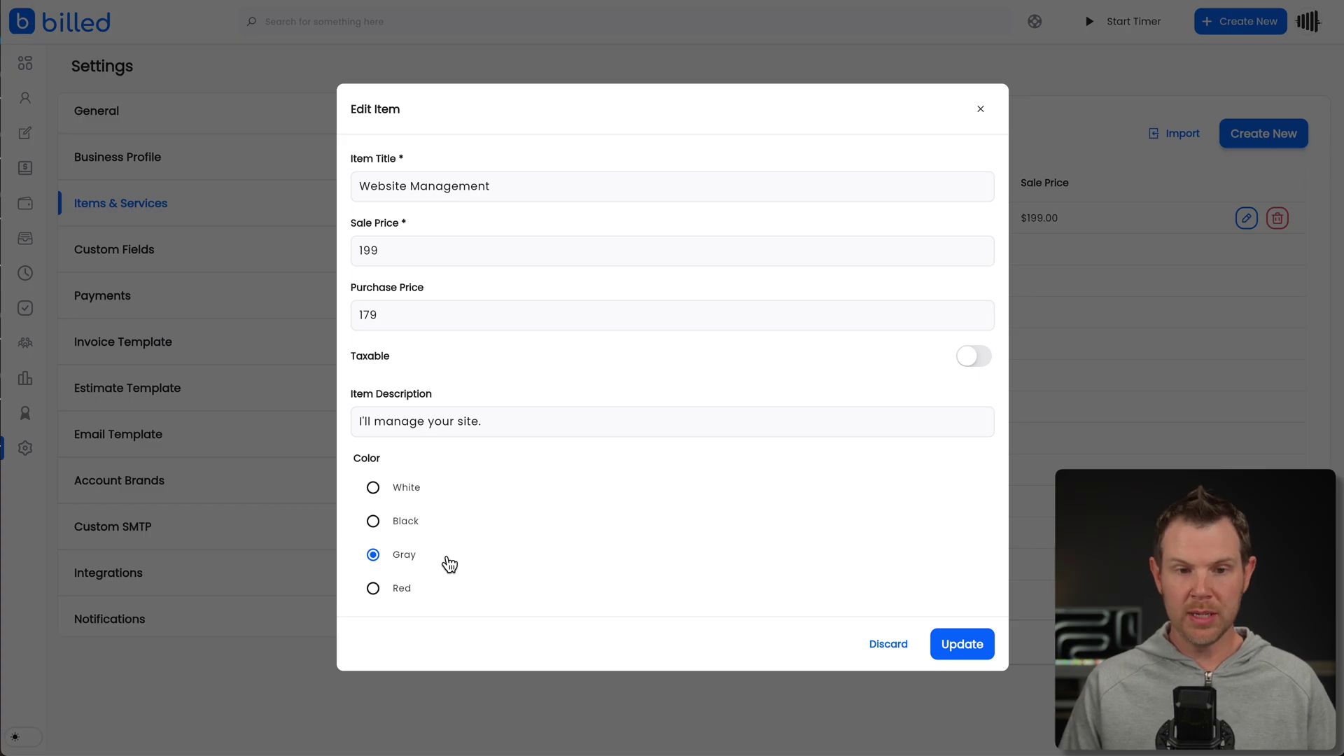
left_click(988, 644)
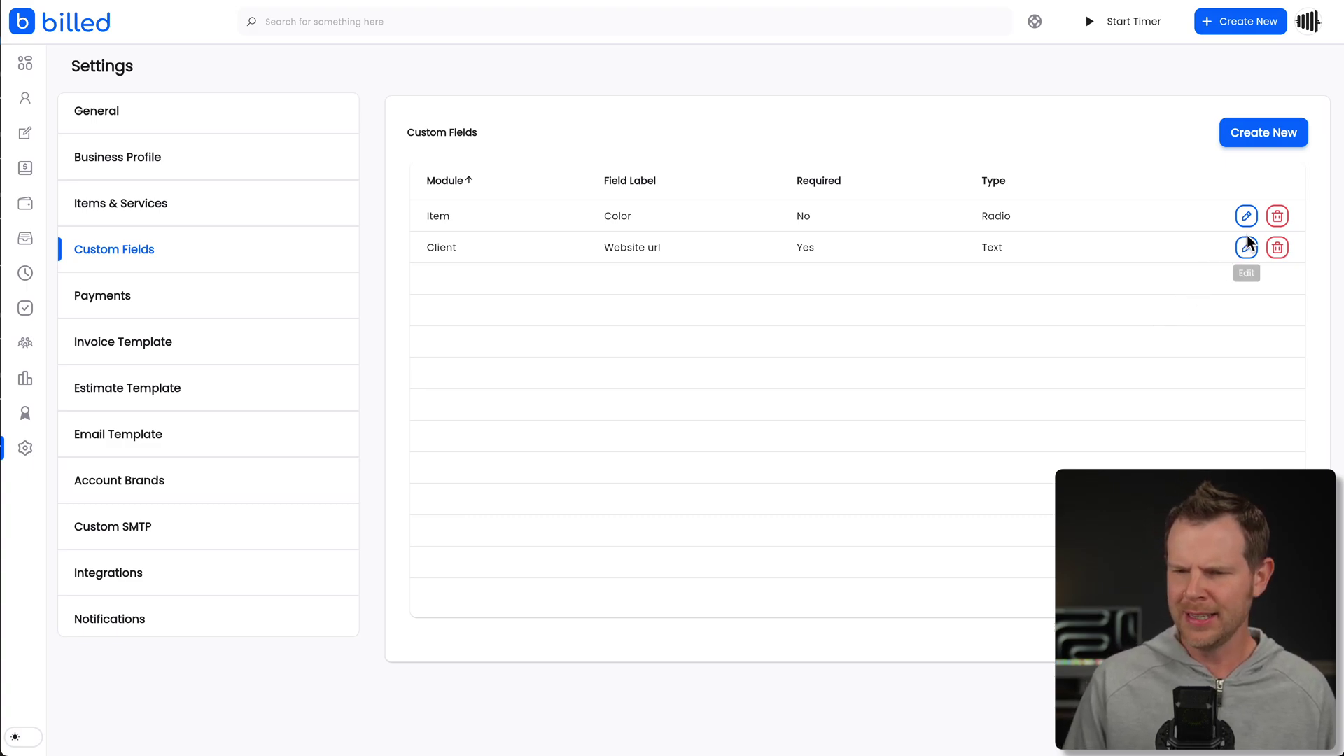
Delete the Color custom field and start a new custom field, opening its Module Type list.
left_click(1279, 225)
key("Return")
left_click(1257, 135)
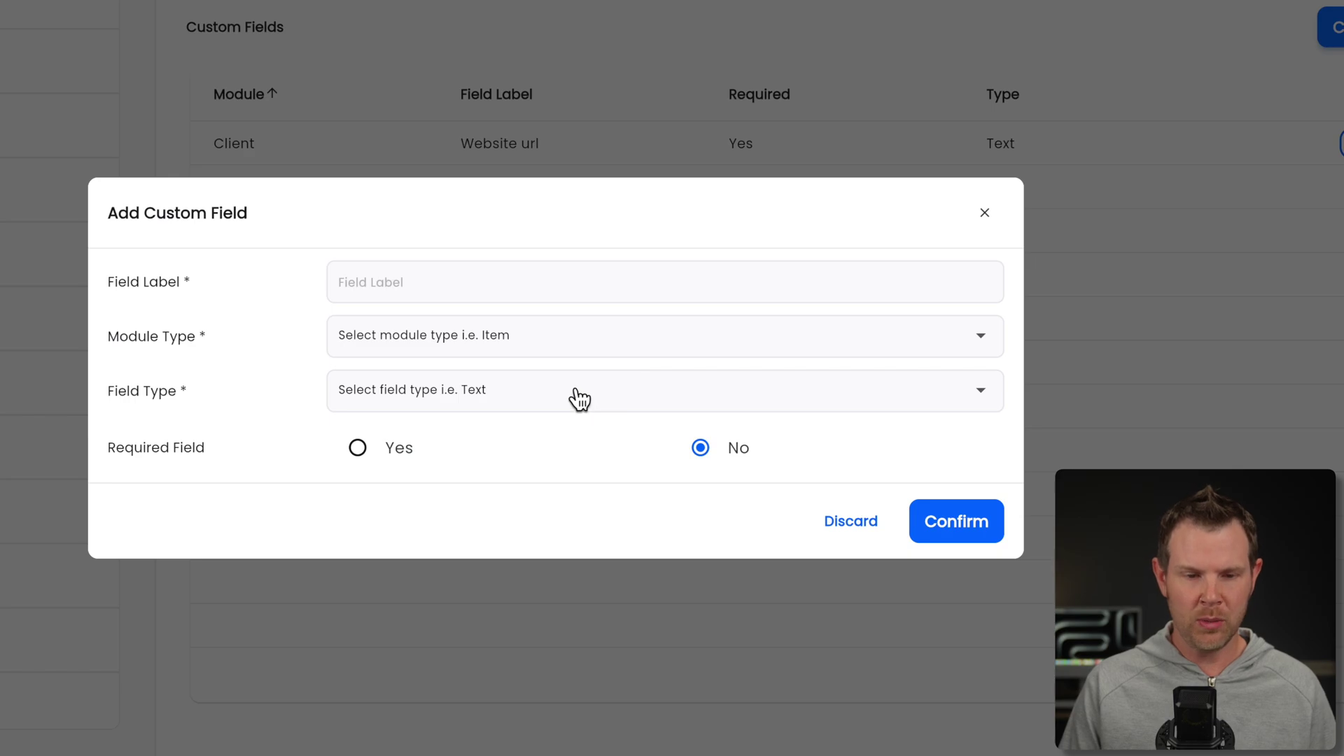
left_click(559, 347)
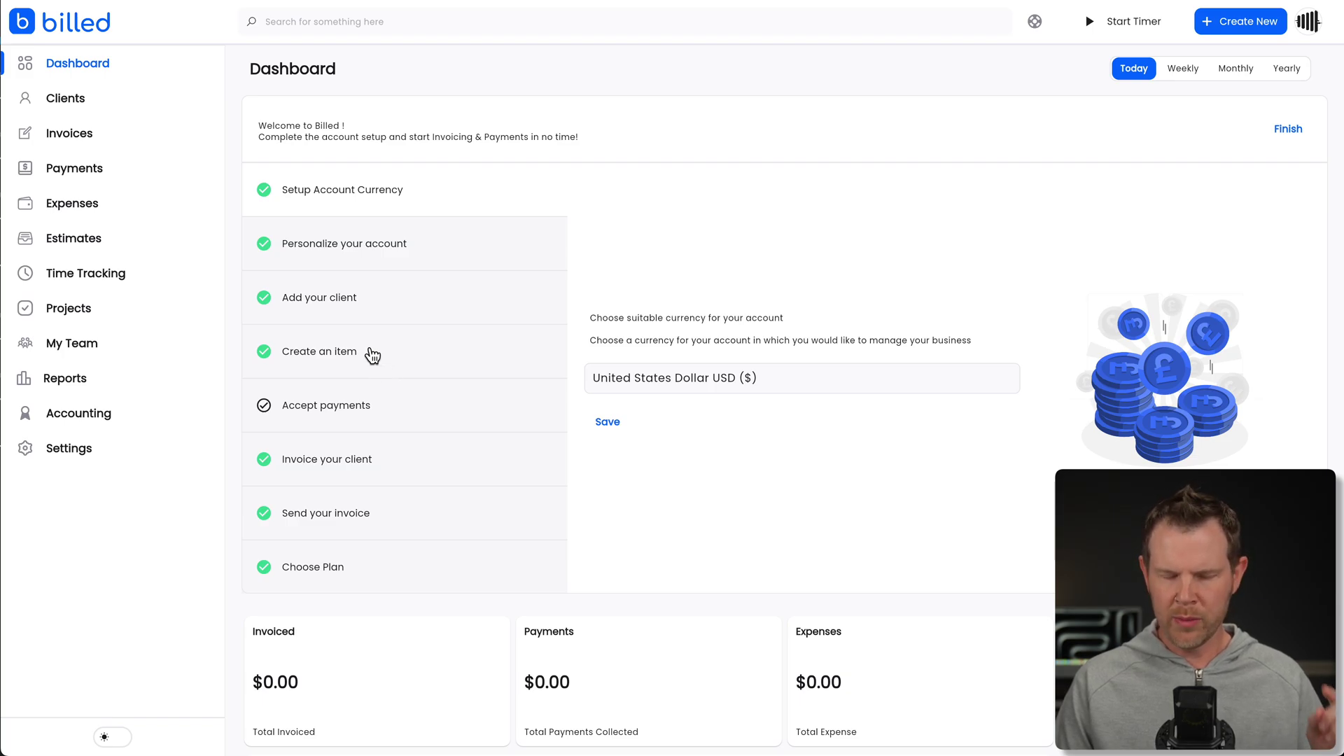
Open the checklist's accept-payments step and follow its setup link, landing on the Invoices overview.
left_click(417, 408)
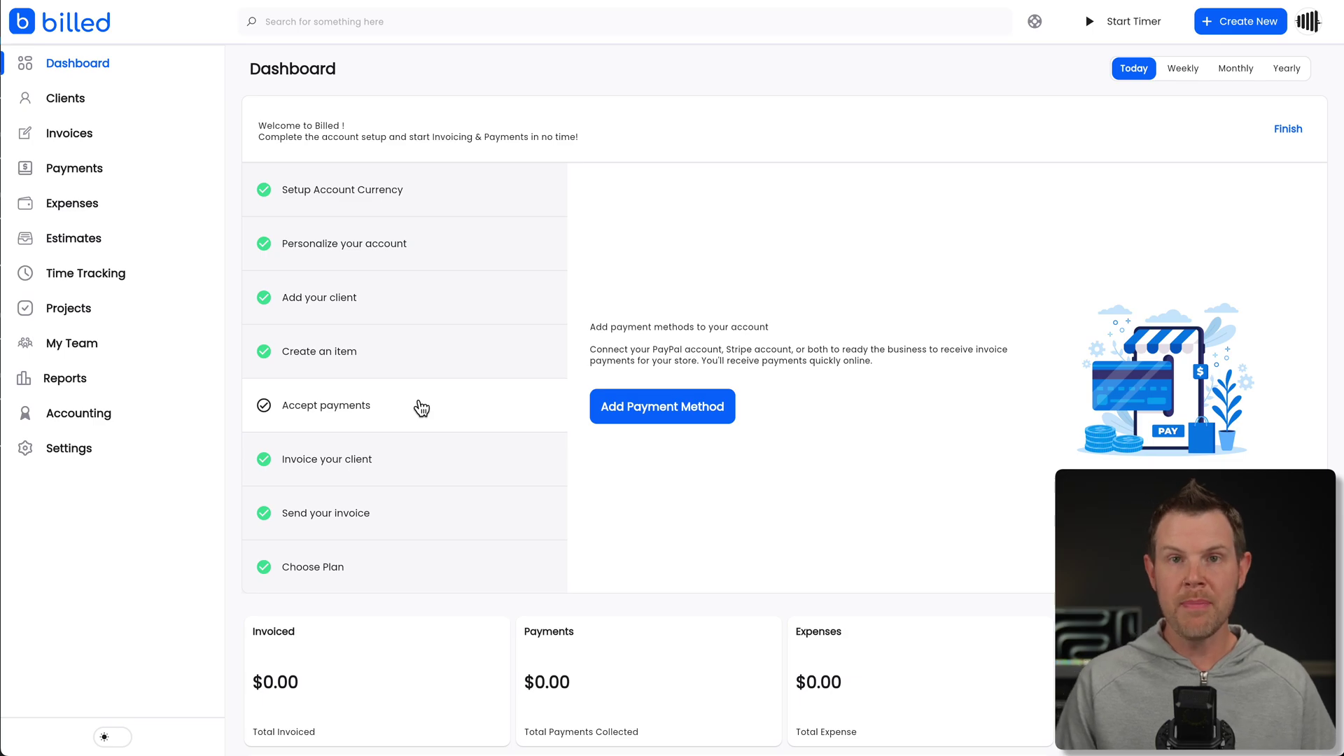
left_click(697, 417)
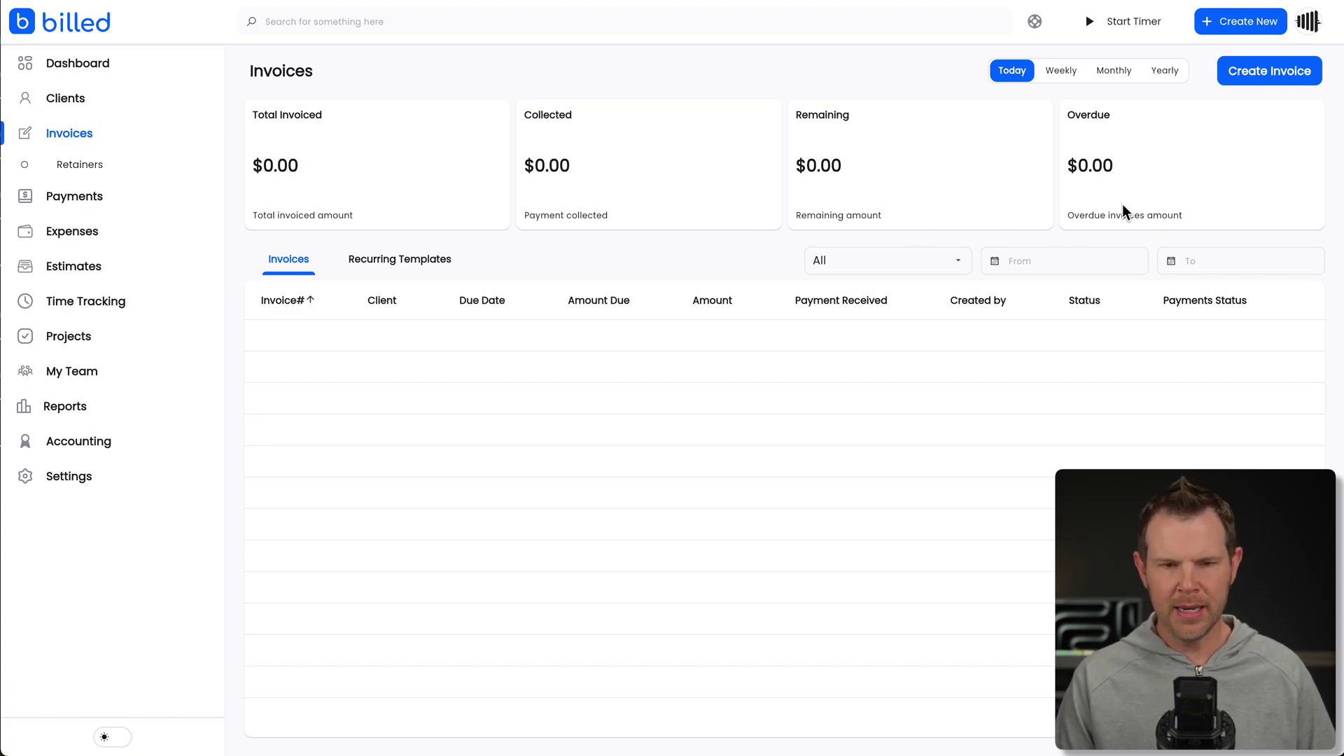
Check the AppSumo recurring template, then return to the regular invoices list.
left_click(388, 262)
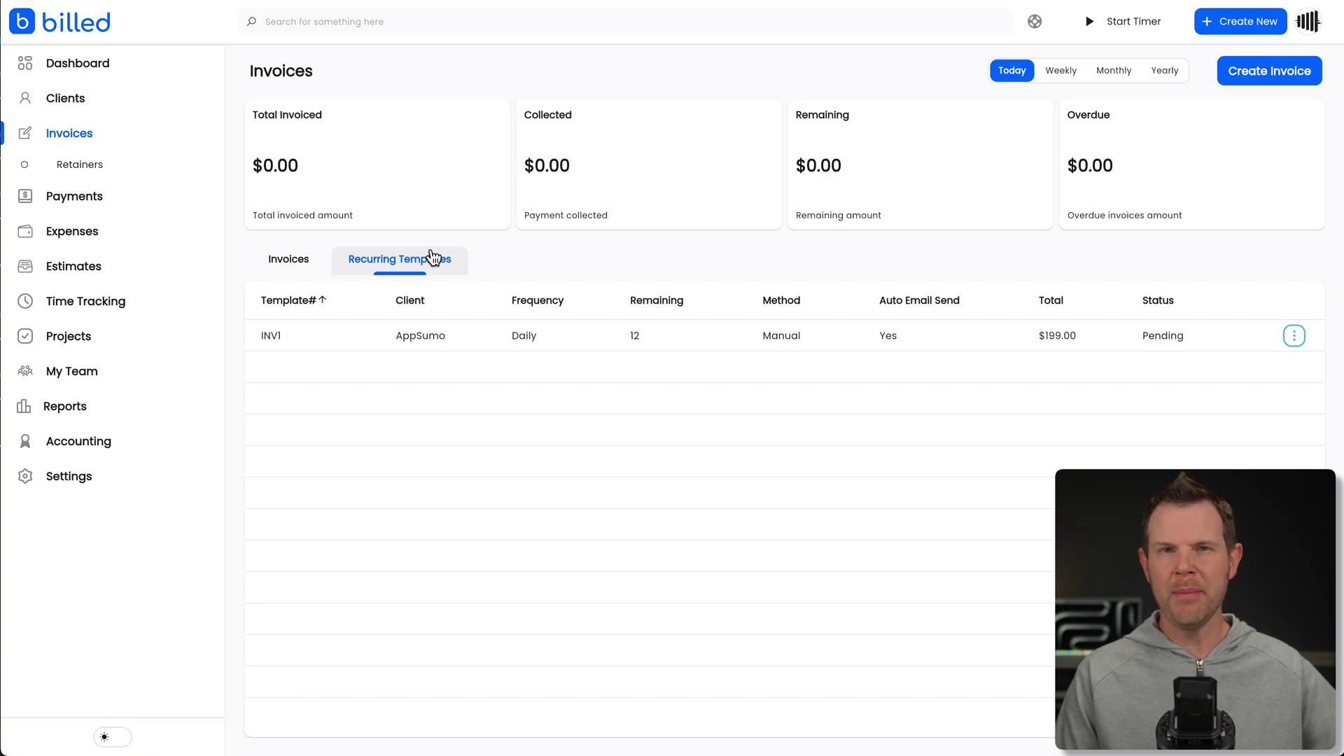
left_click(289, 260)
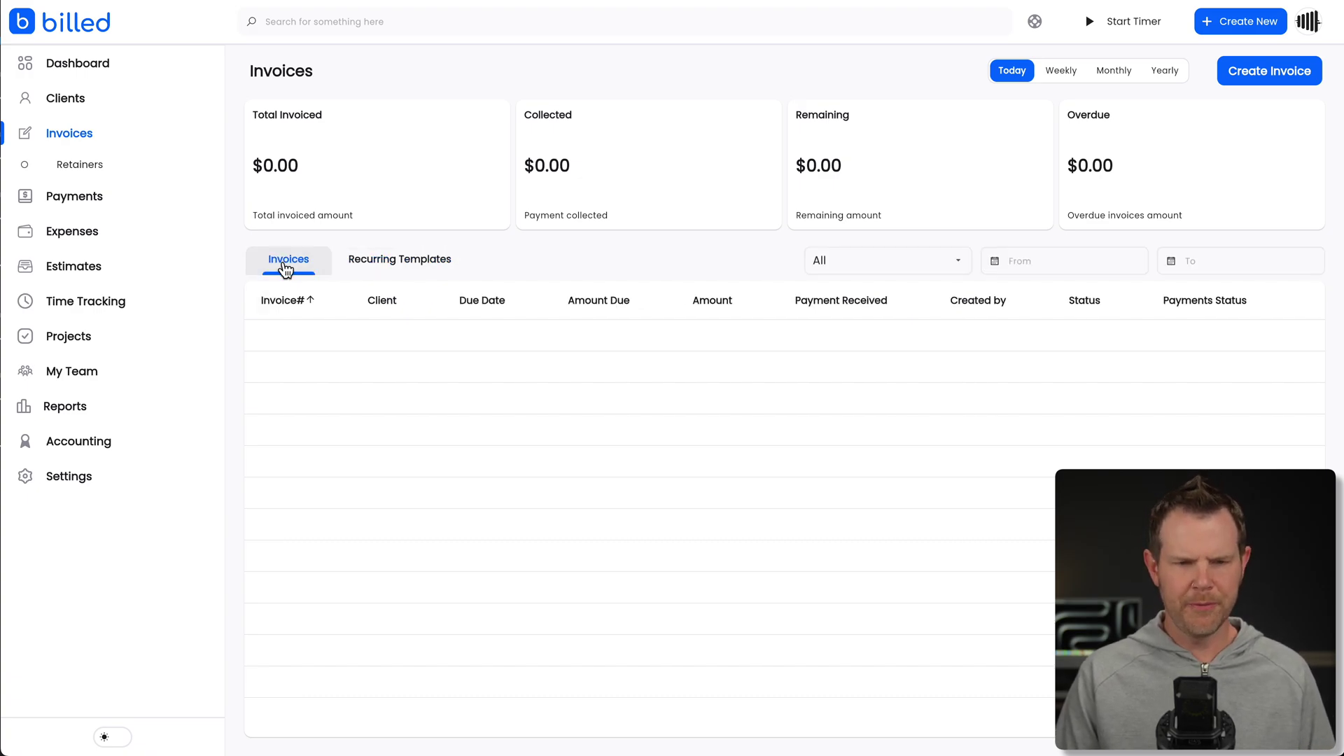
Start invoice INV 2 for Apple with a Website Management line at 199.
left_click(1278, 77)
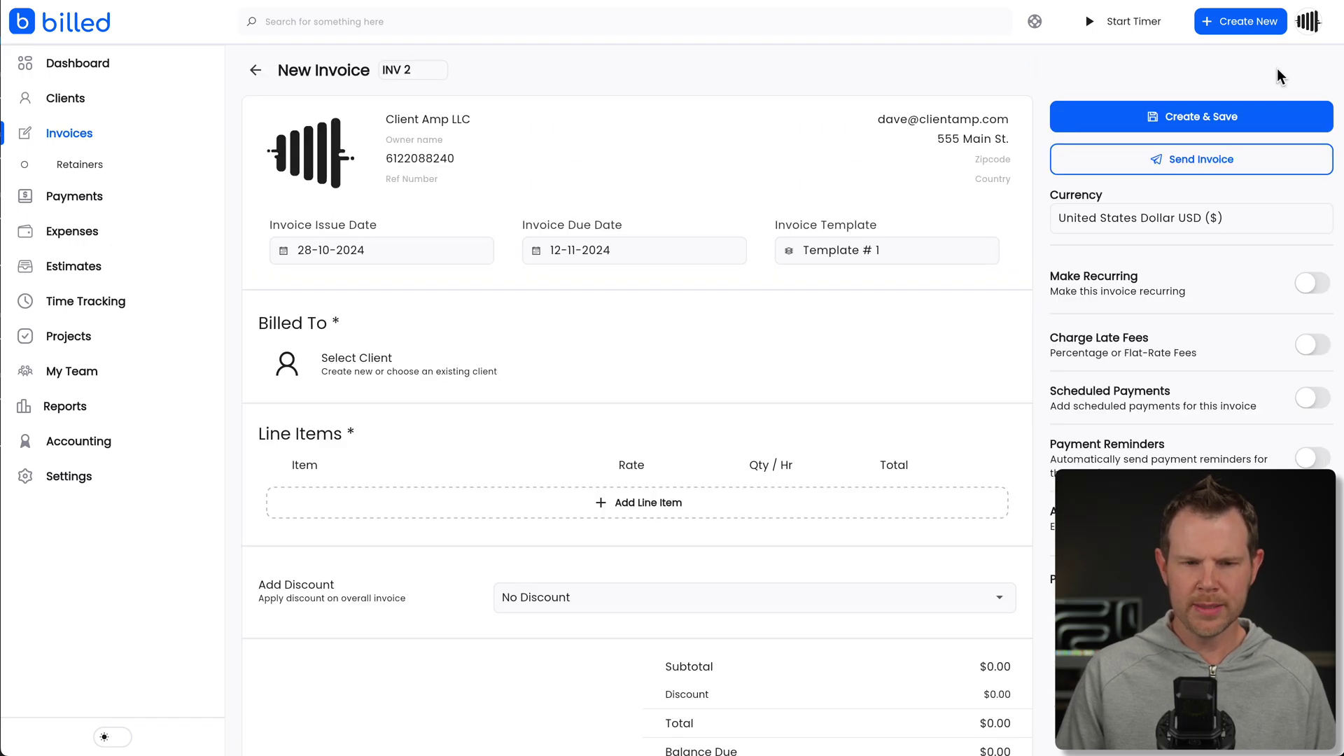
left_click(378, 366)
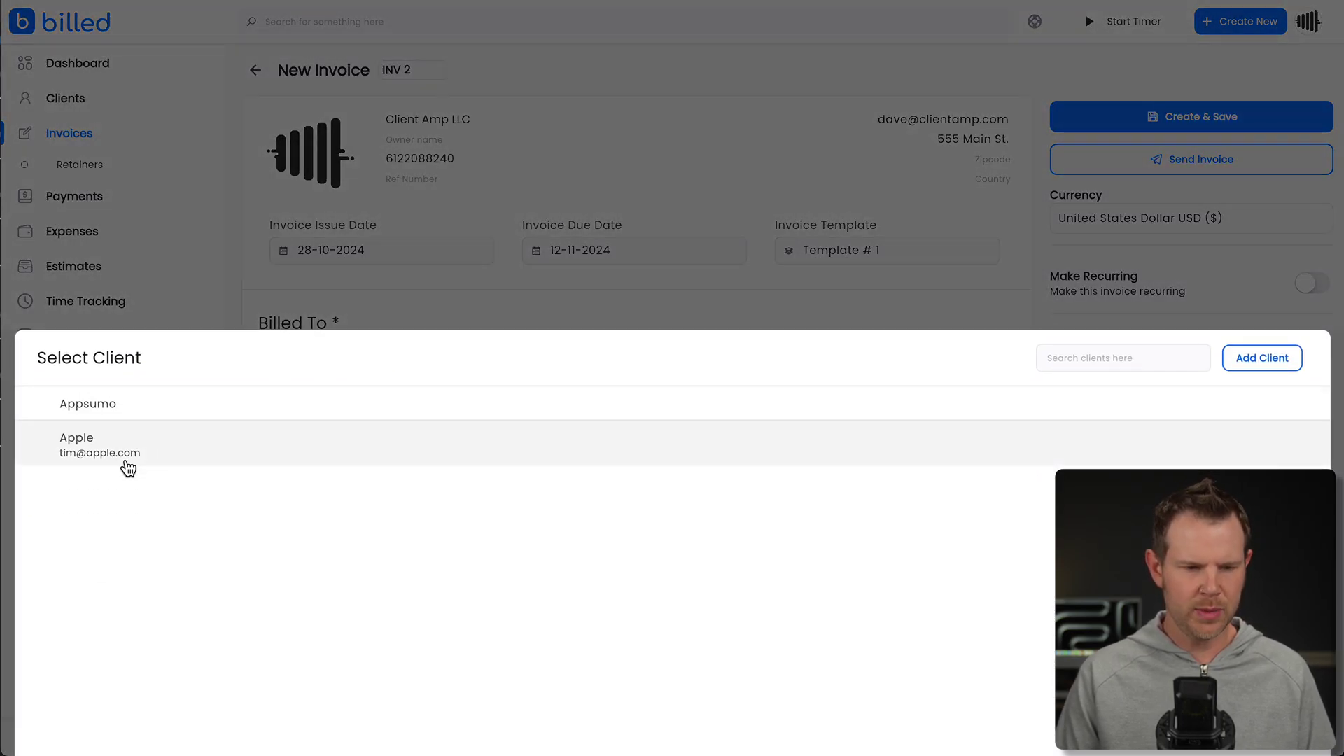
left_click(191, 461)
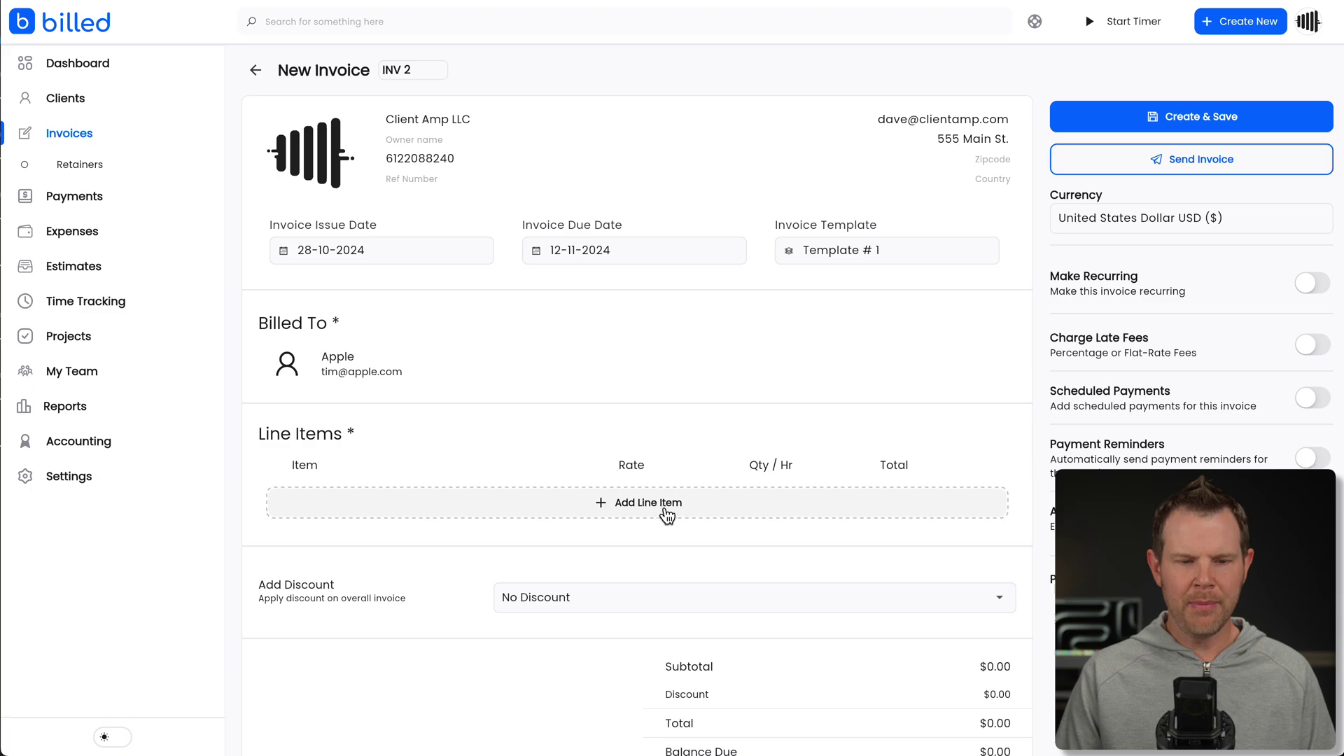
left_click(648, 506)
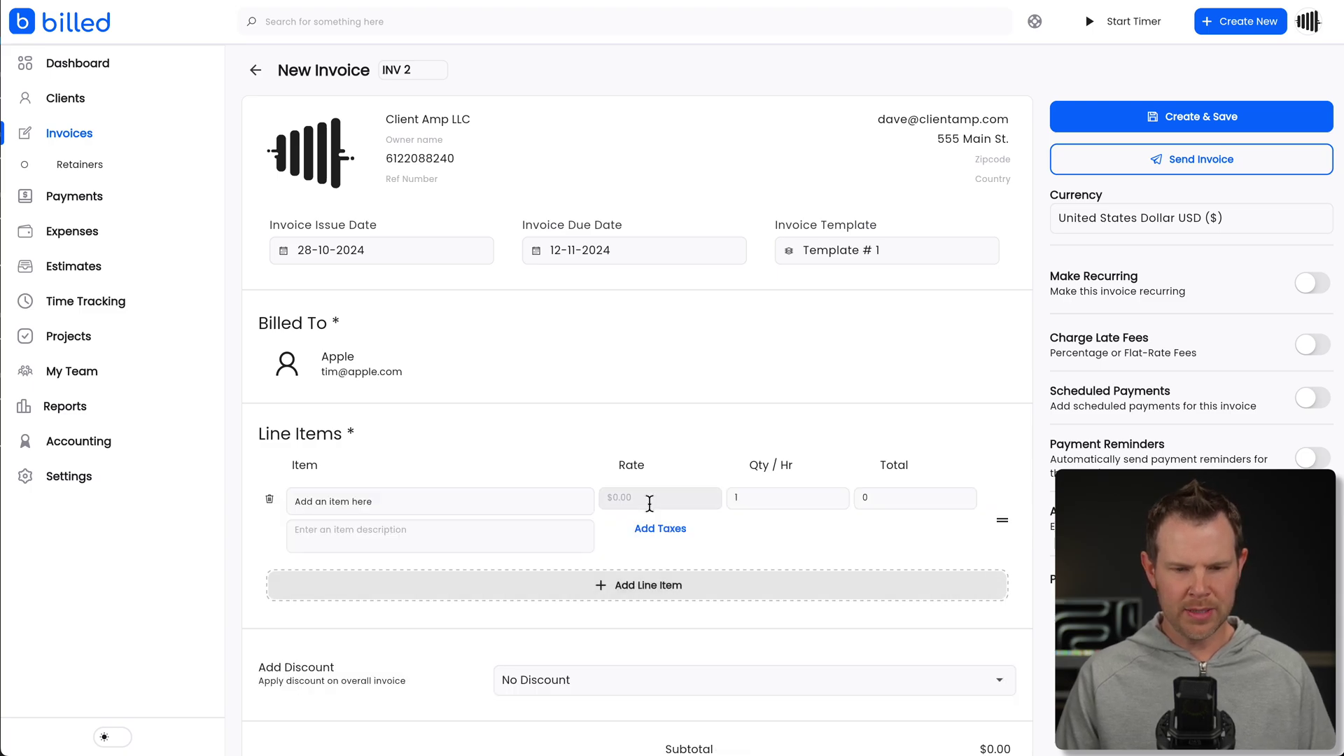
left_click(490, 487)
Add an iPhone Cleaning Service line at rate 299 with quantity 2.
left_click(444, 543)
left_click(553, 580)
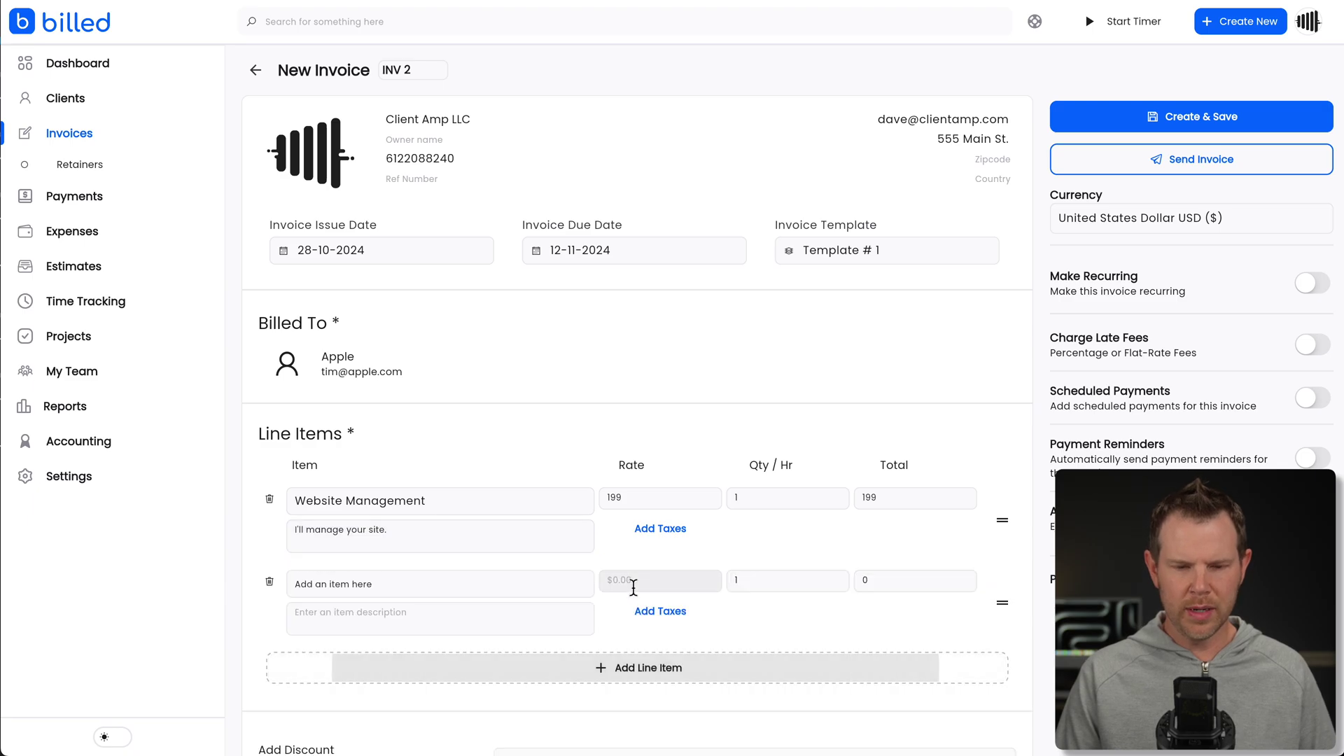
left_click(456, 583)
type("iPhone Cleaning Service")
key("Tab")
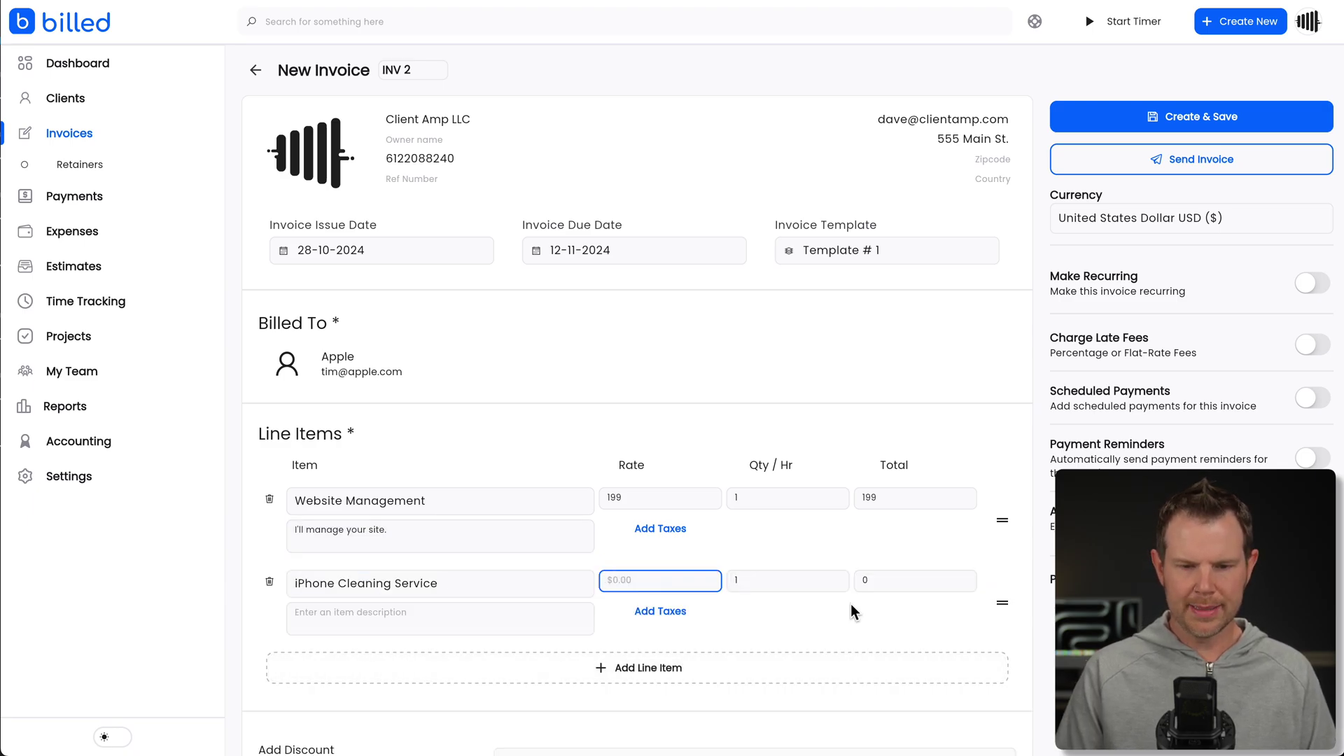
type("299")
left_click(752, 581)
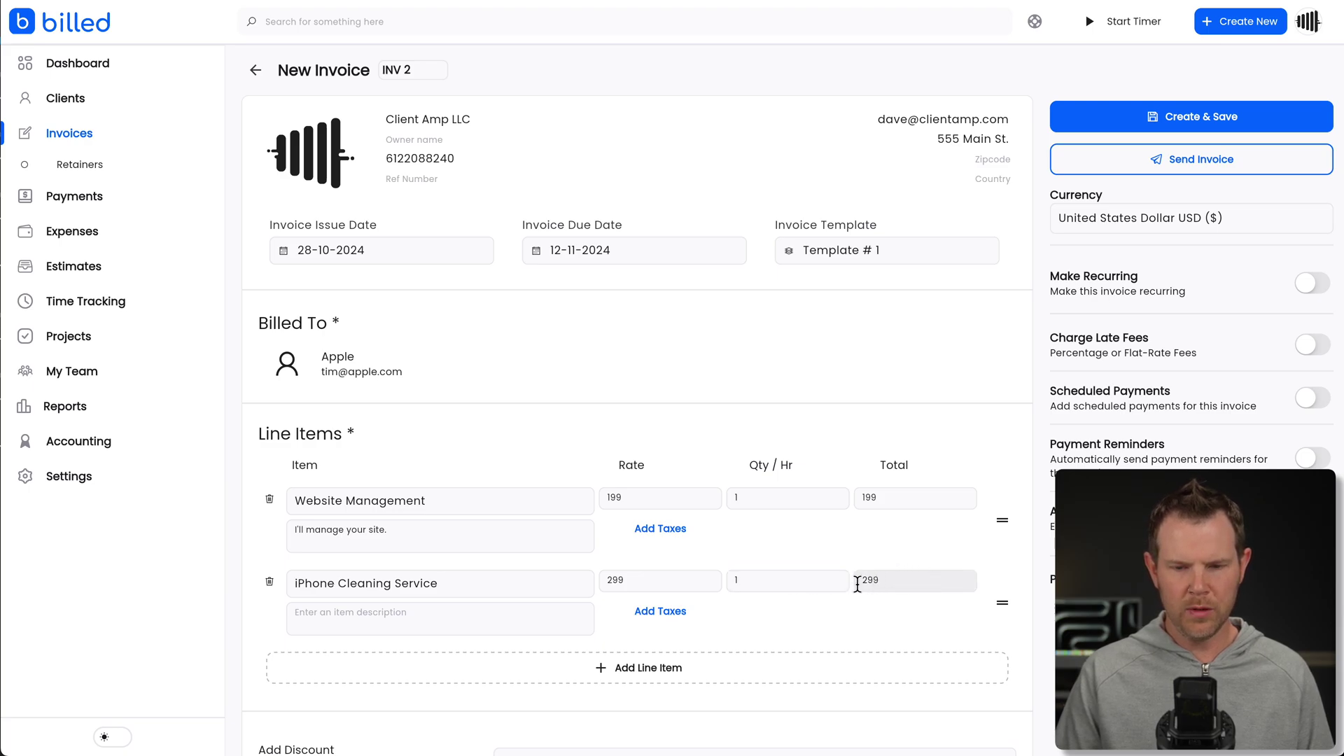
left_click(805, 582)
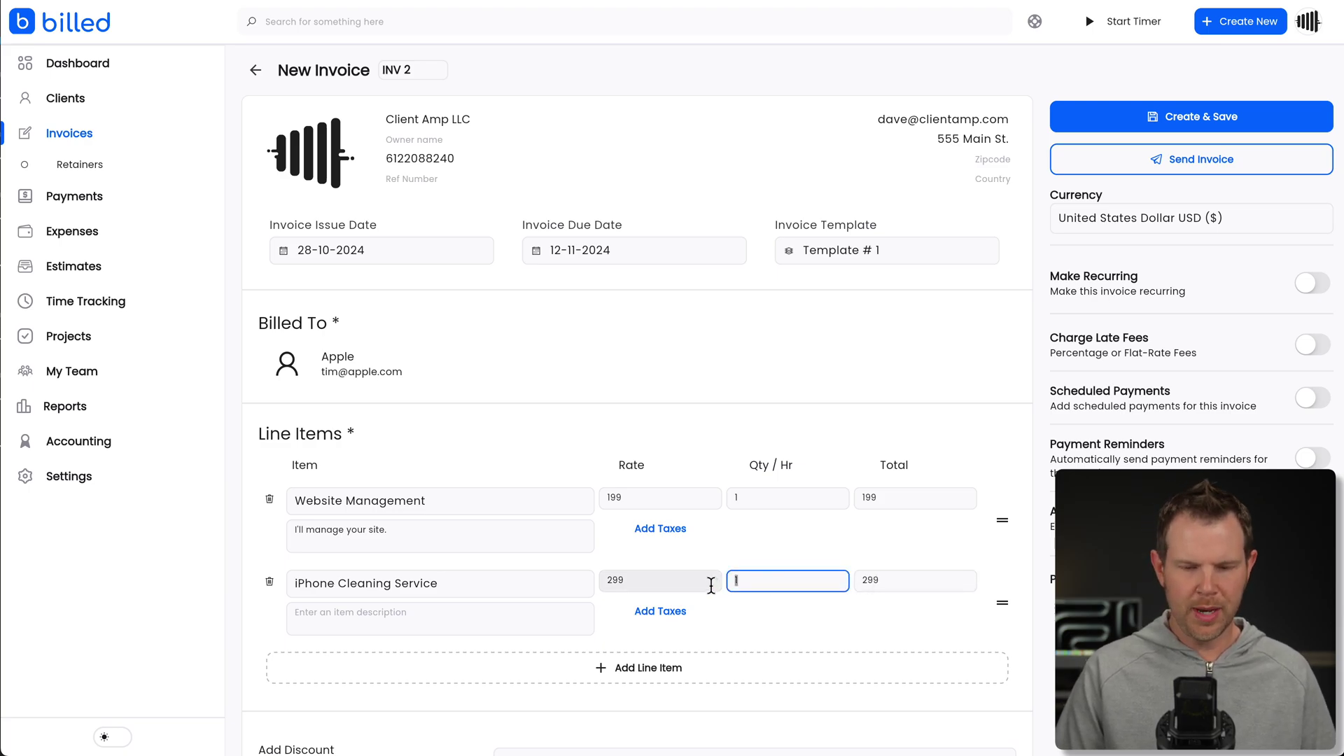
type("2")
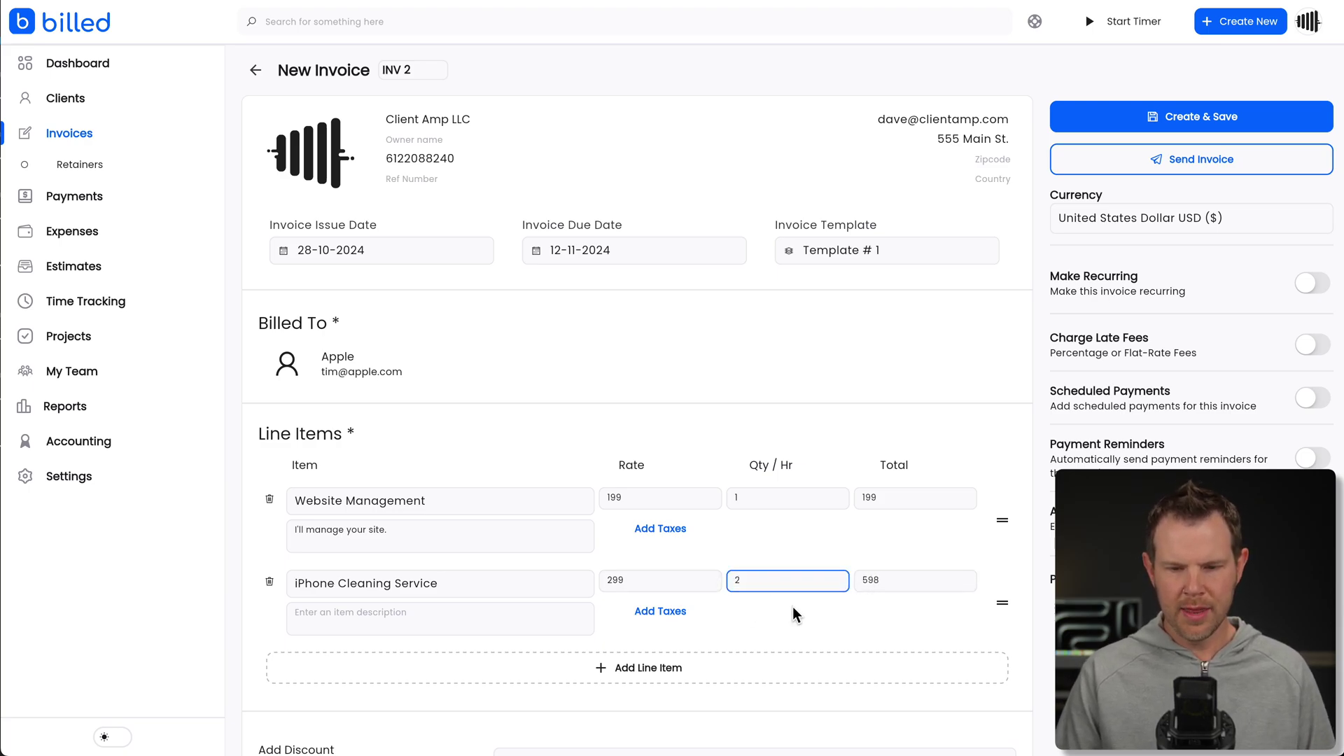
left_click(826, 603)
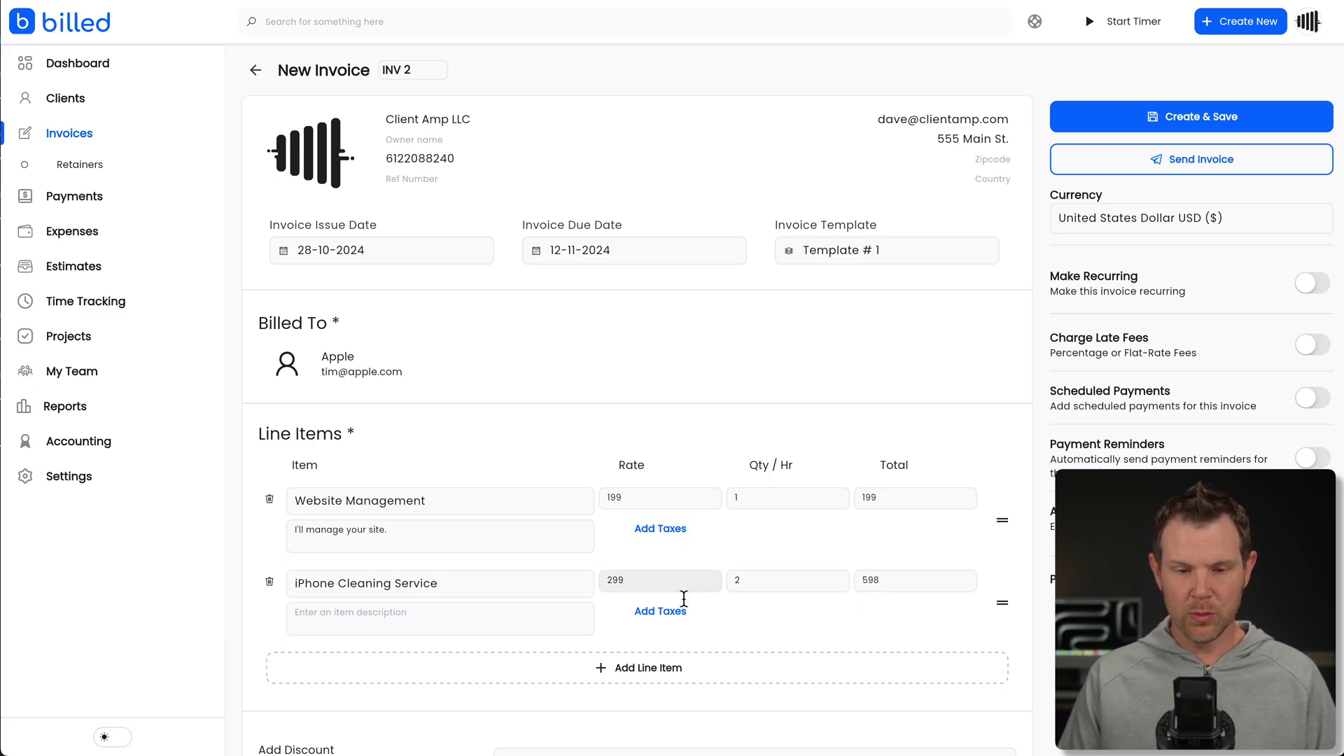
Keep No Discount, enter NET30 terms, paste the 'Thank you for choosing Client Amp!' note, and create INV 2.
scroll(678, 596, "down", 3)
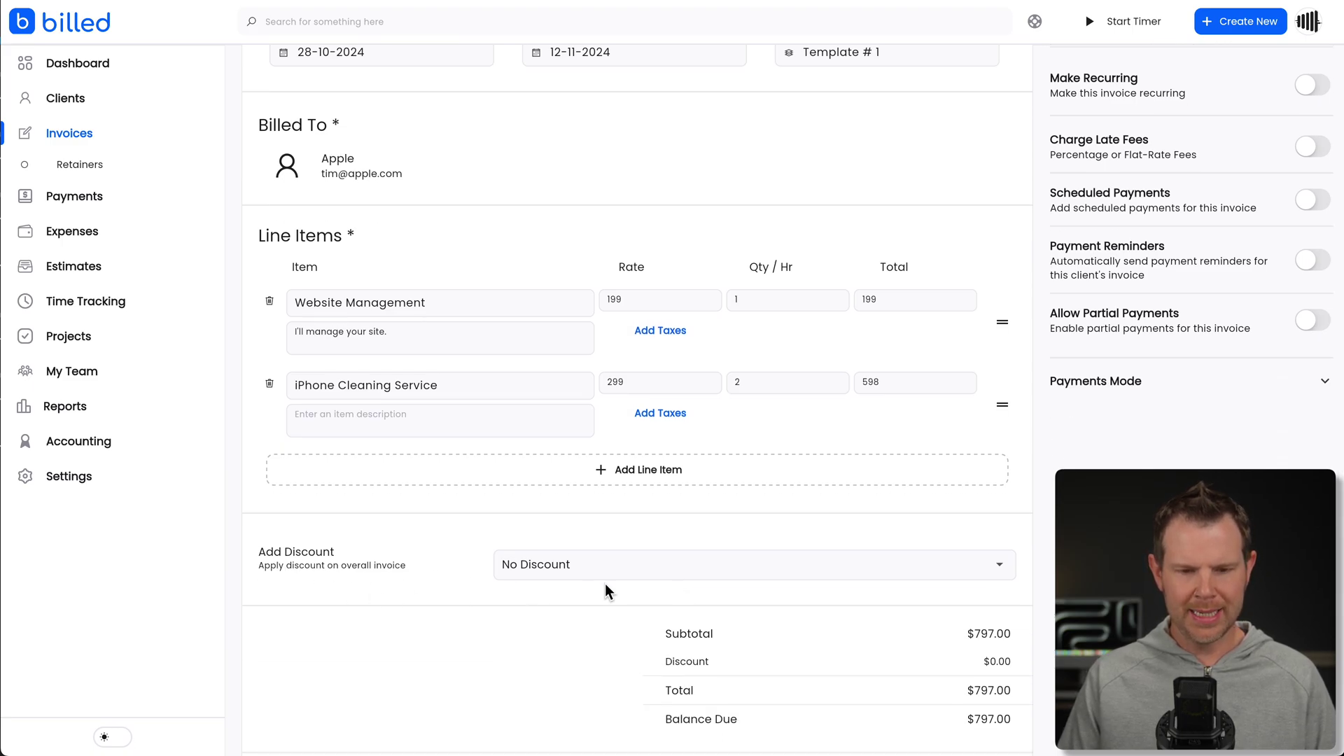
left_click(591, 572)
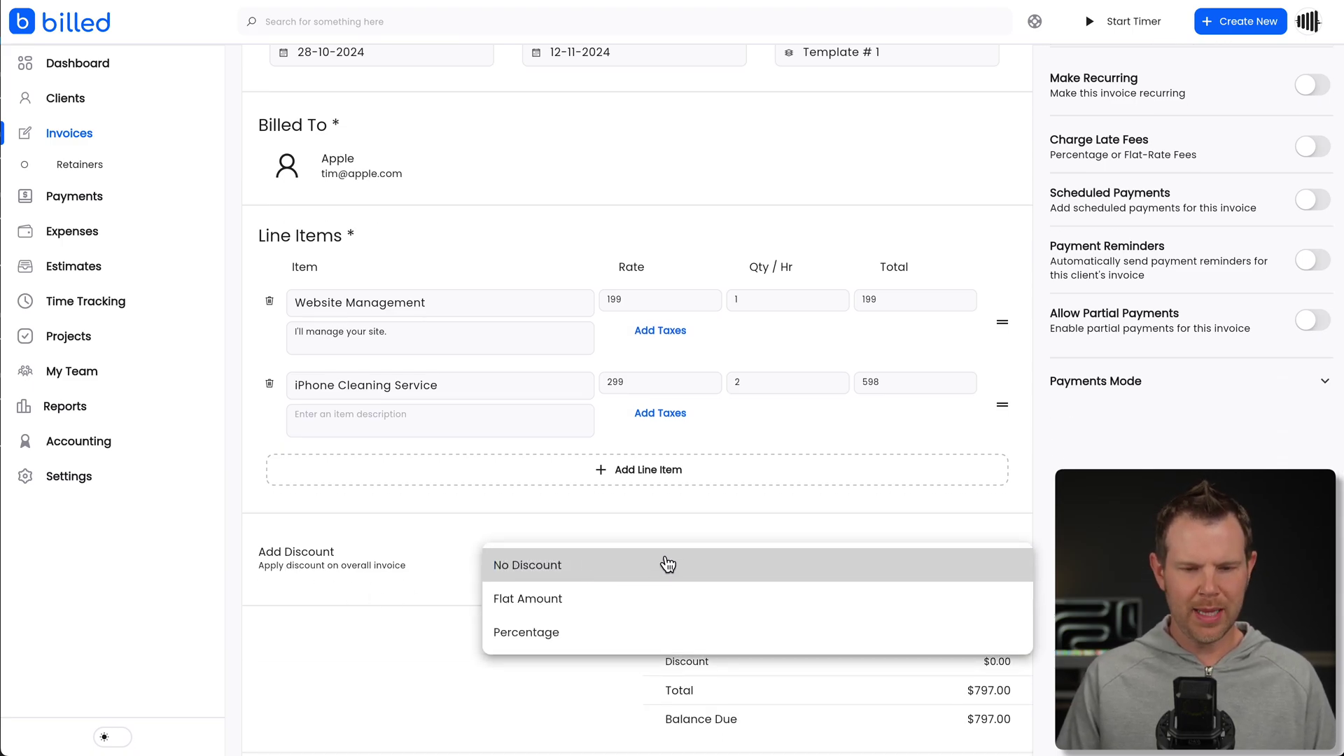
left_click(754, 527)
scroll(578, 493, "down", 5)
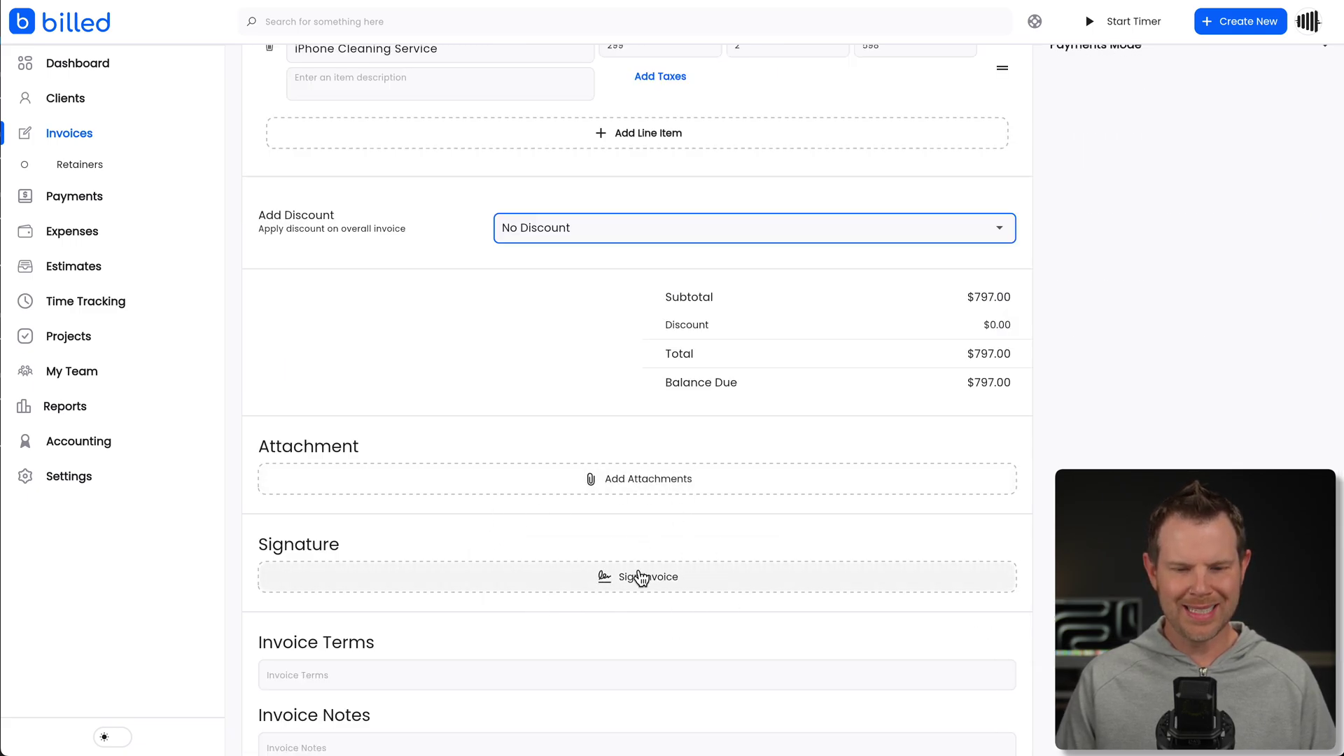
scroll(710, 570, "down", 2)
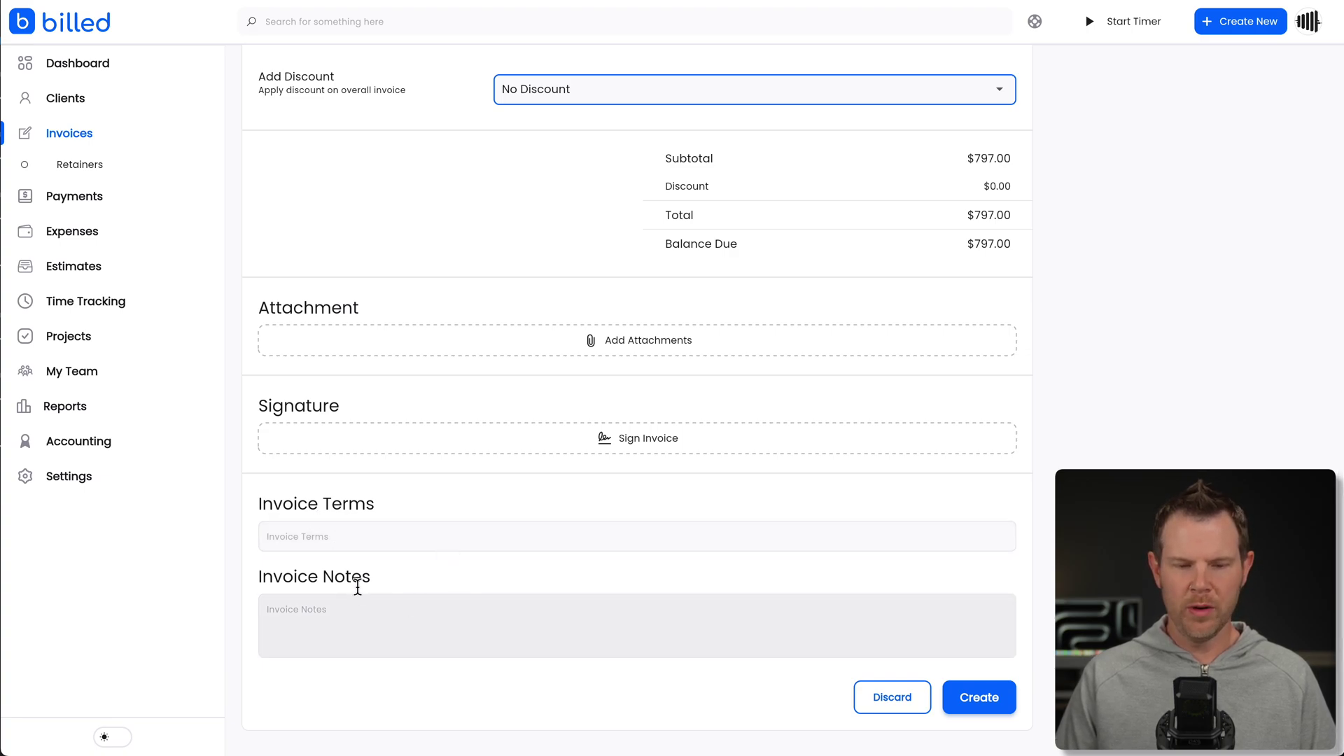
left_click(401, 543)
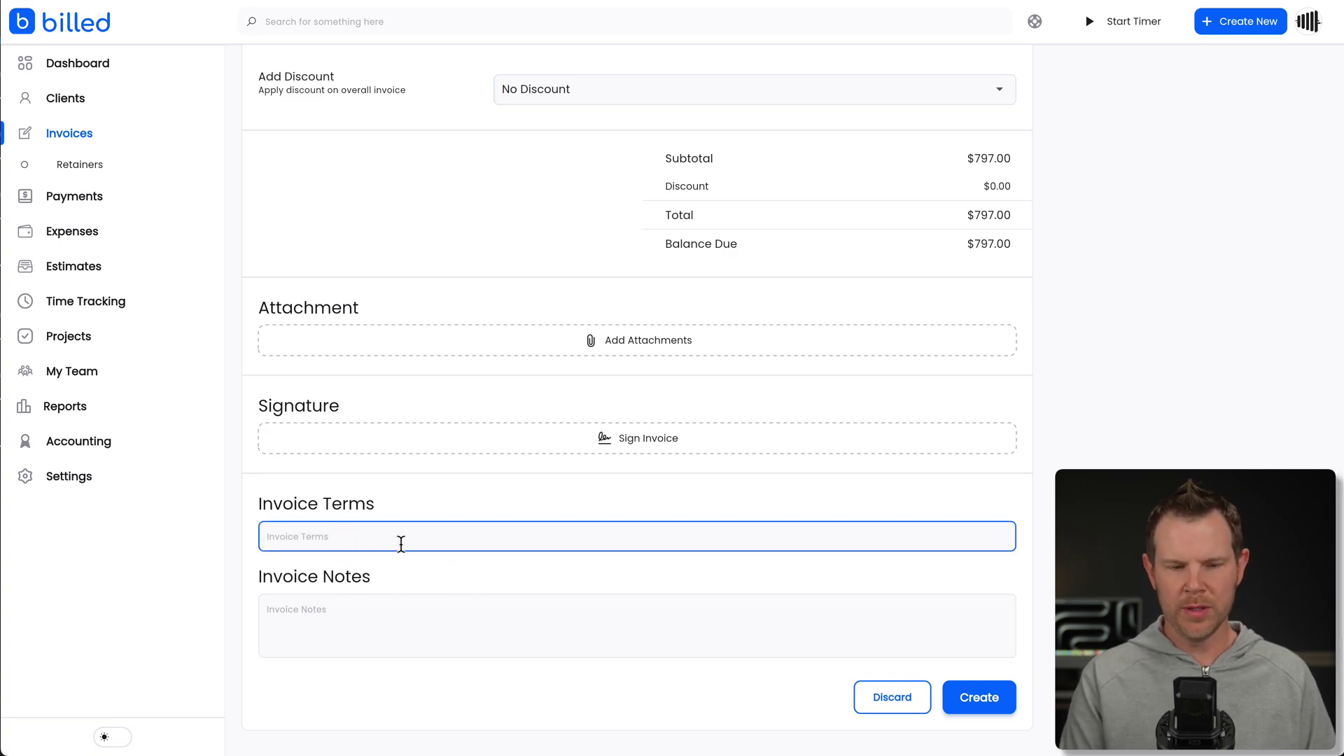
type("NET30")
key("Tab")
type("Thank you for choosing Client Amp!")
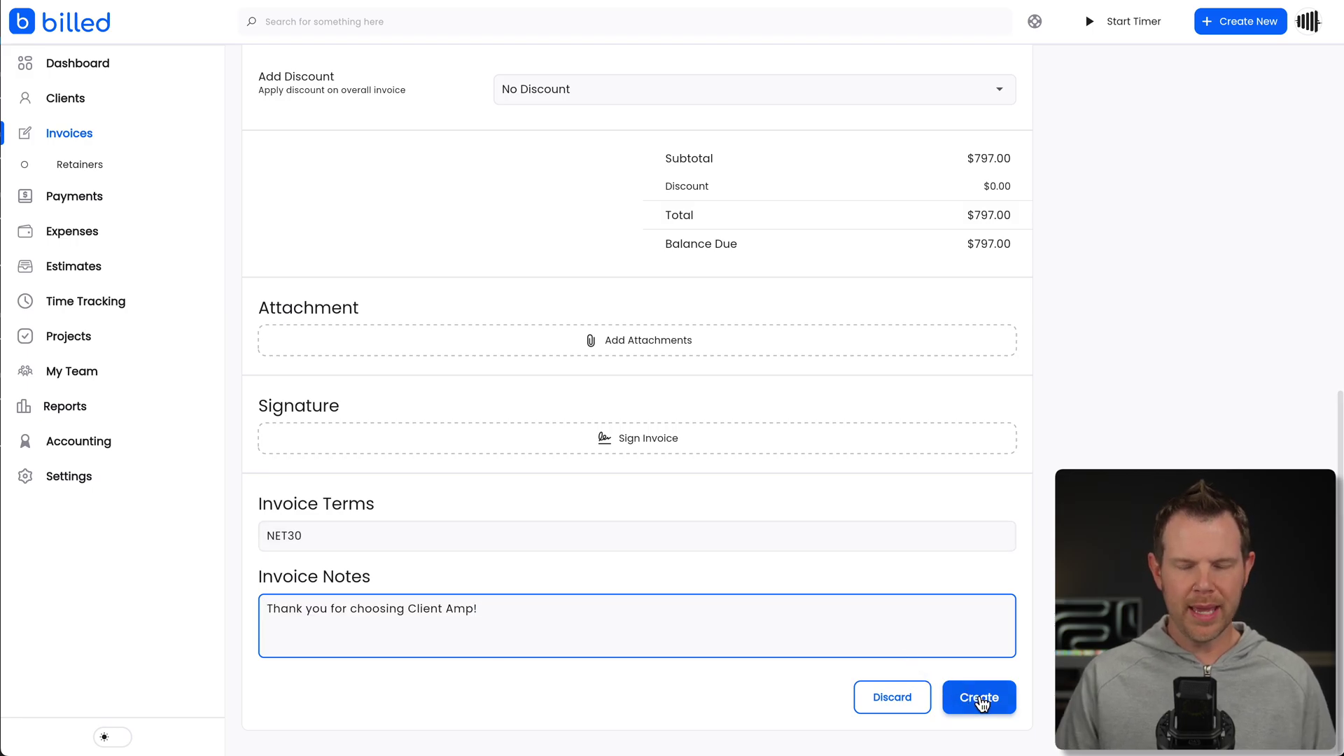
left_click(973, 696)
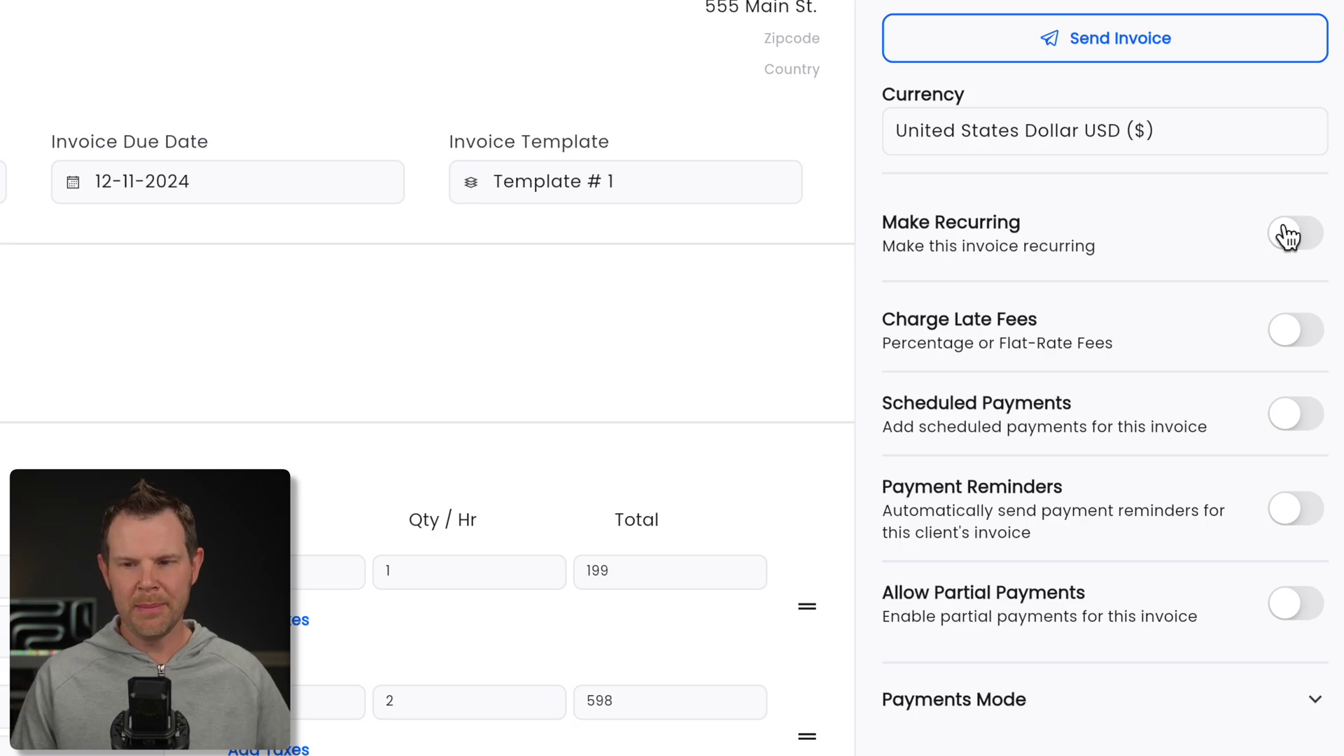
Make the invoice a recurring template repeating Daily, Manual method, for 12 invoices, and save it.
left_click(1286, 235)
scroll(1296, 238, "down", 1)
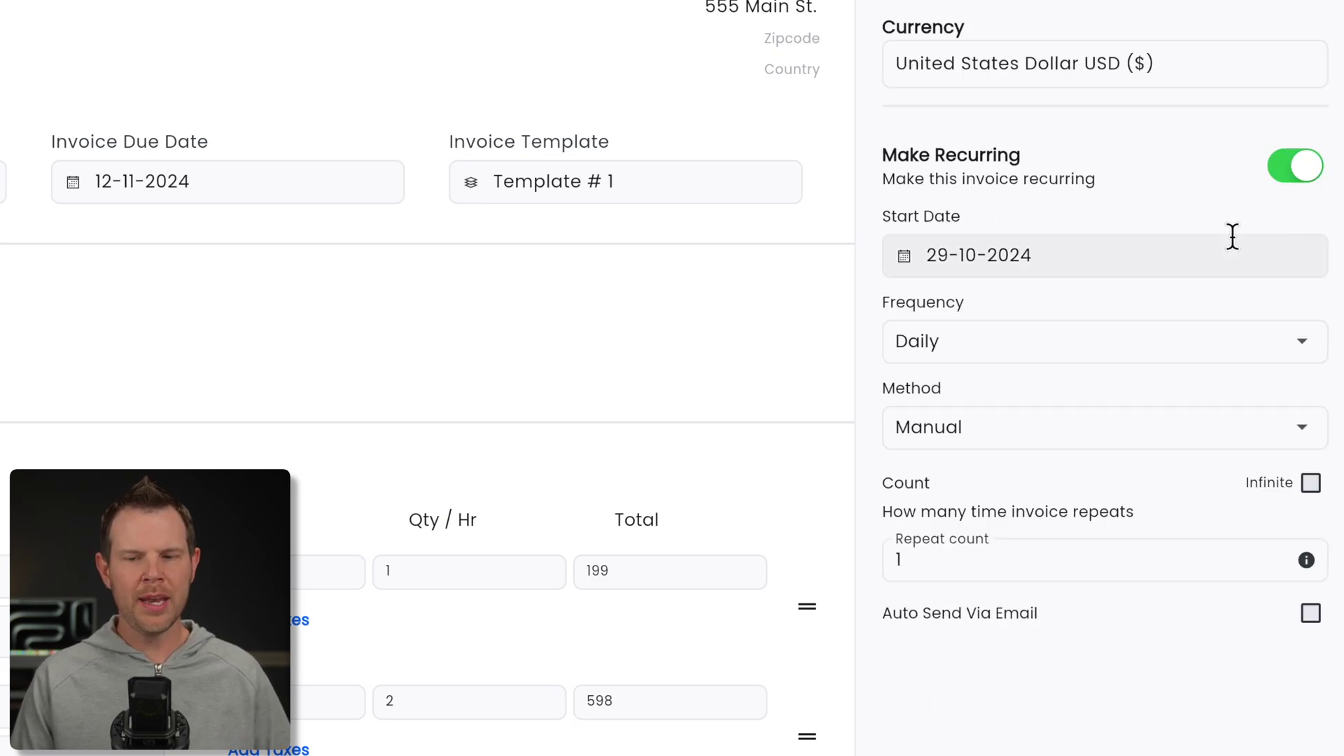
left_click(1057, 356)
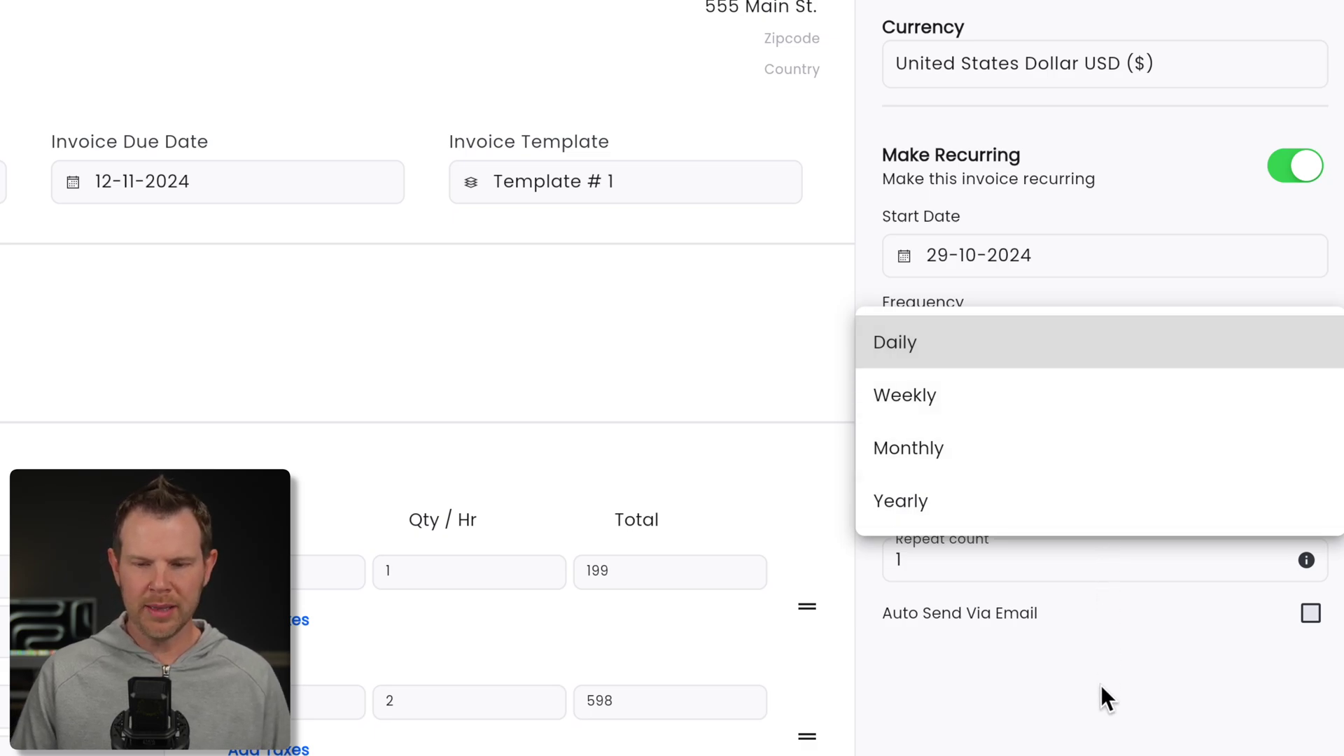
left_click(1099, 717)
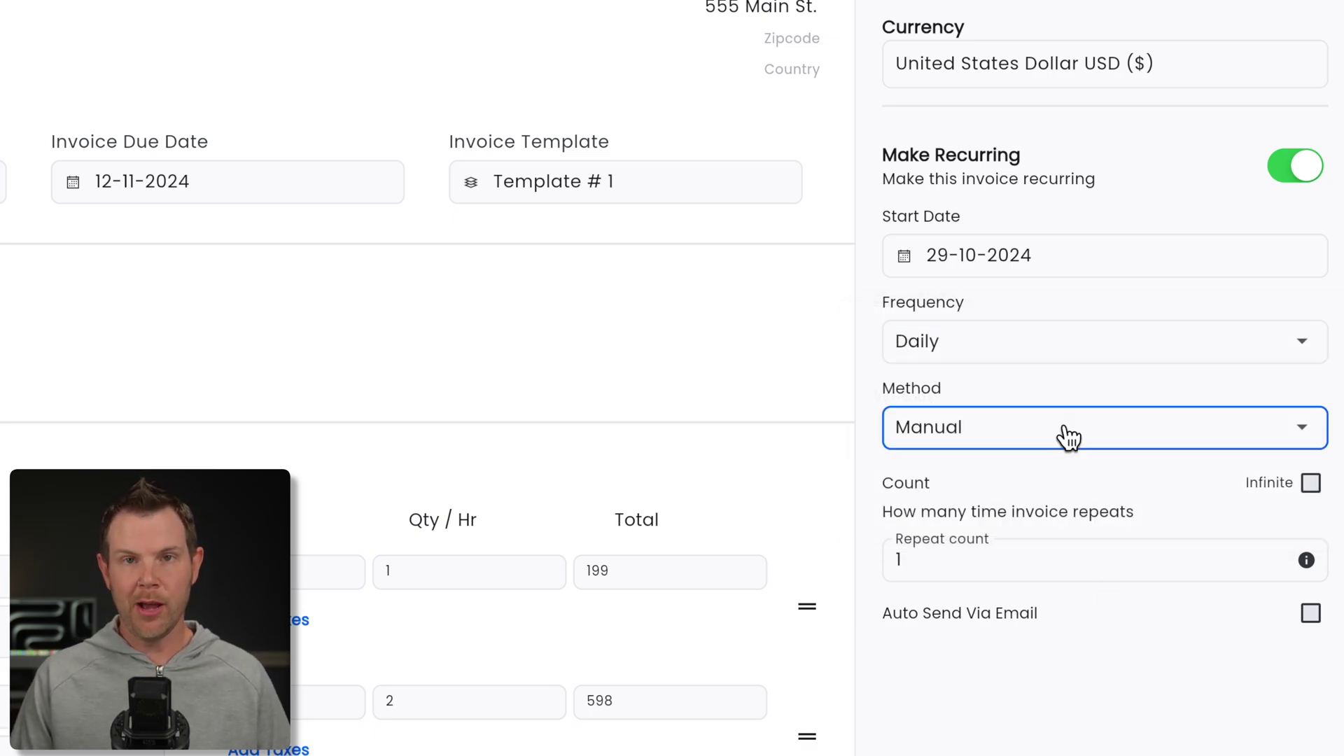
left_click(1065, 429)
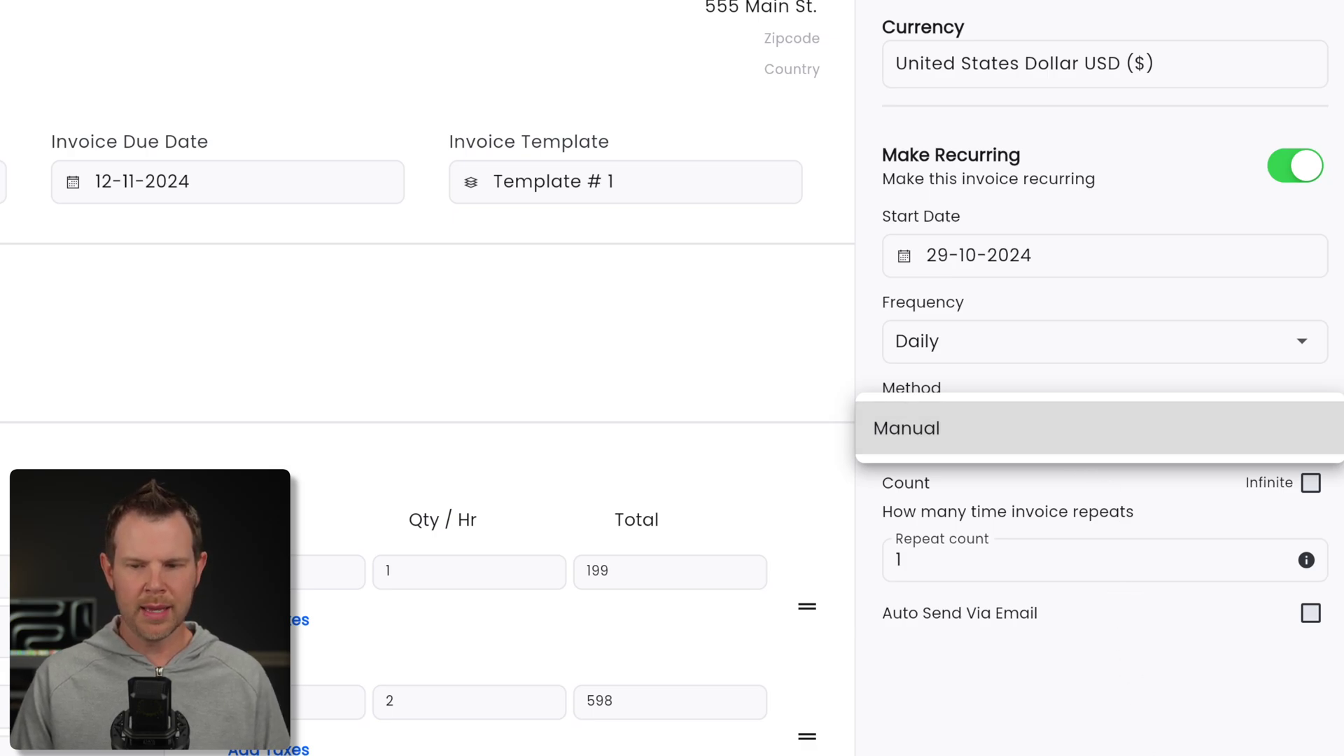
left_click(1065, 428)
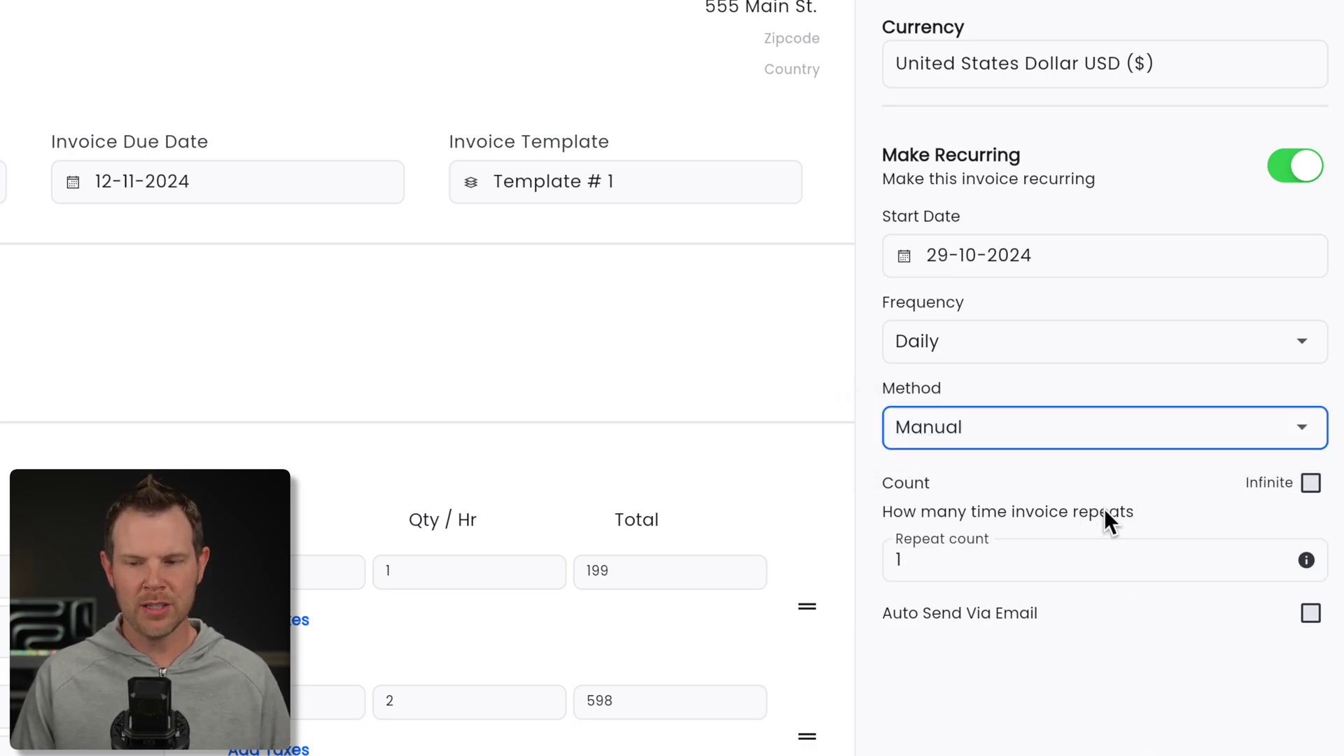
left_click(1310, 483)
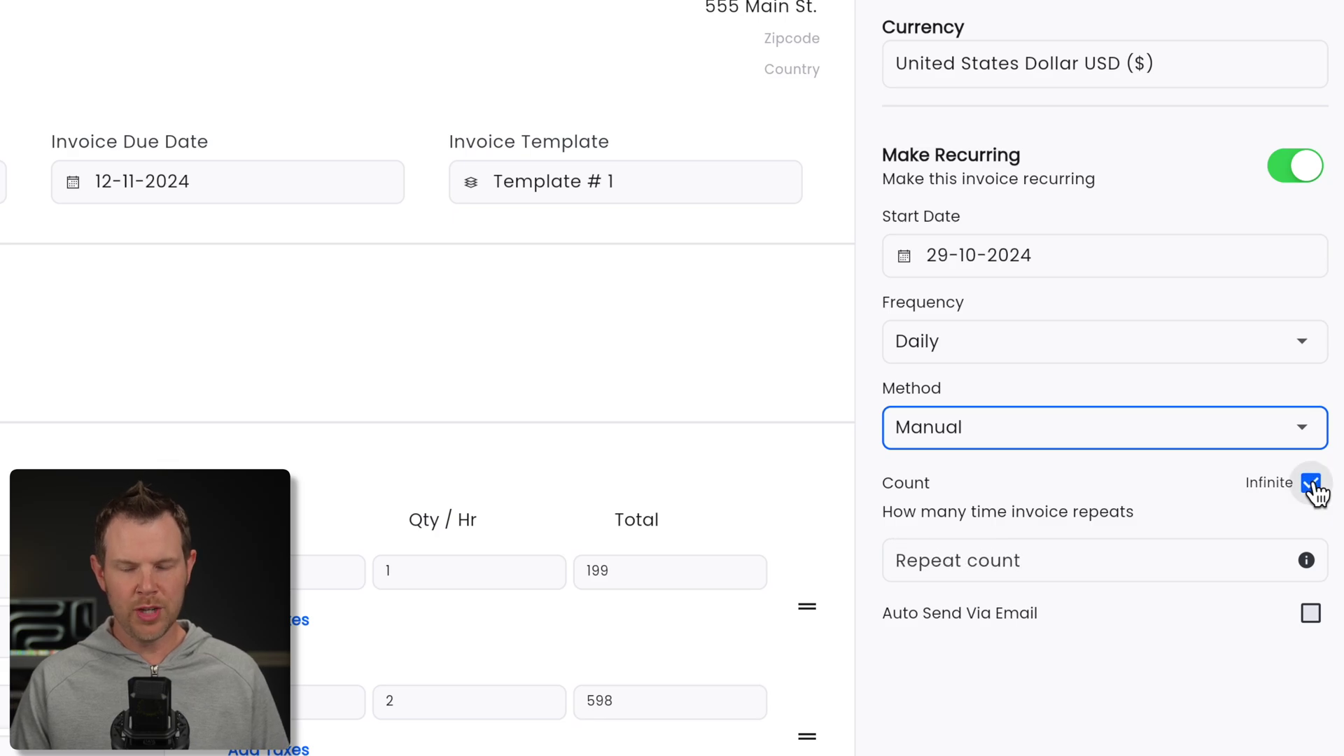
left_click(1311, 484)
left_click(1021, 553)
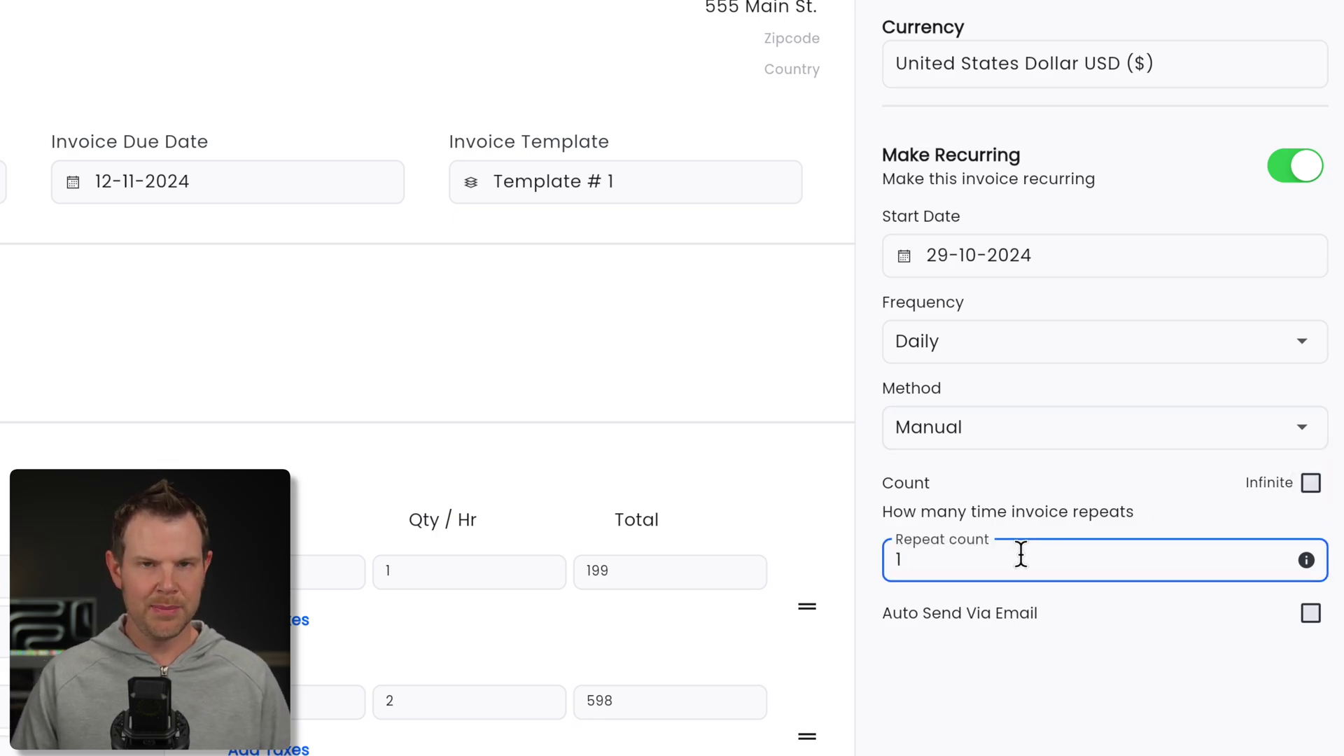
type("2")
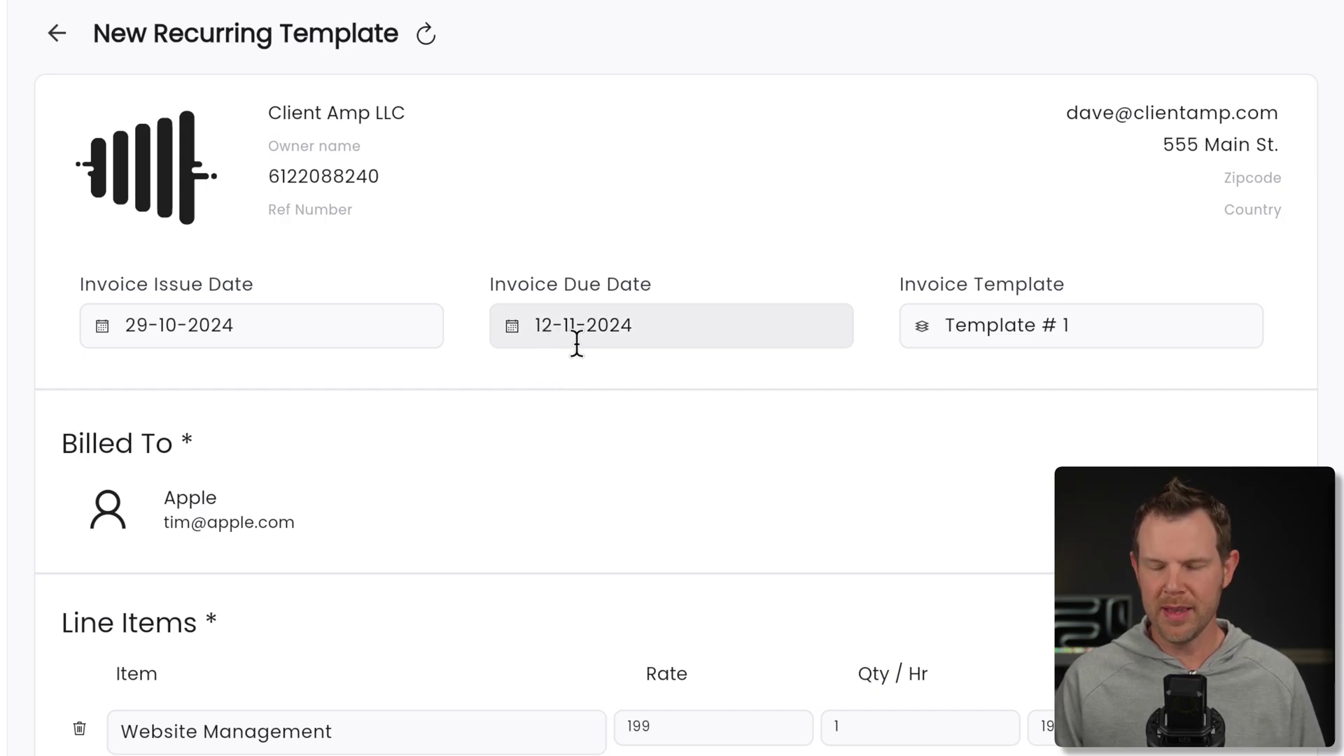
left_click(1238, 121)
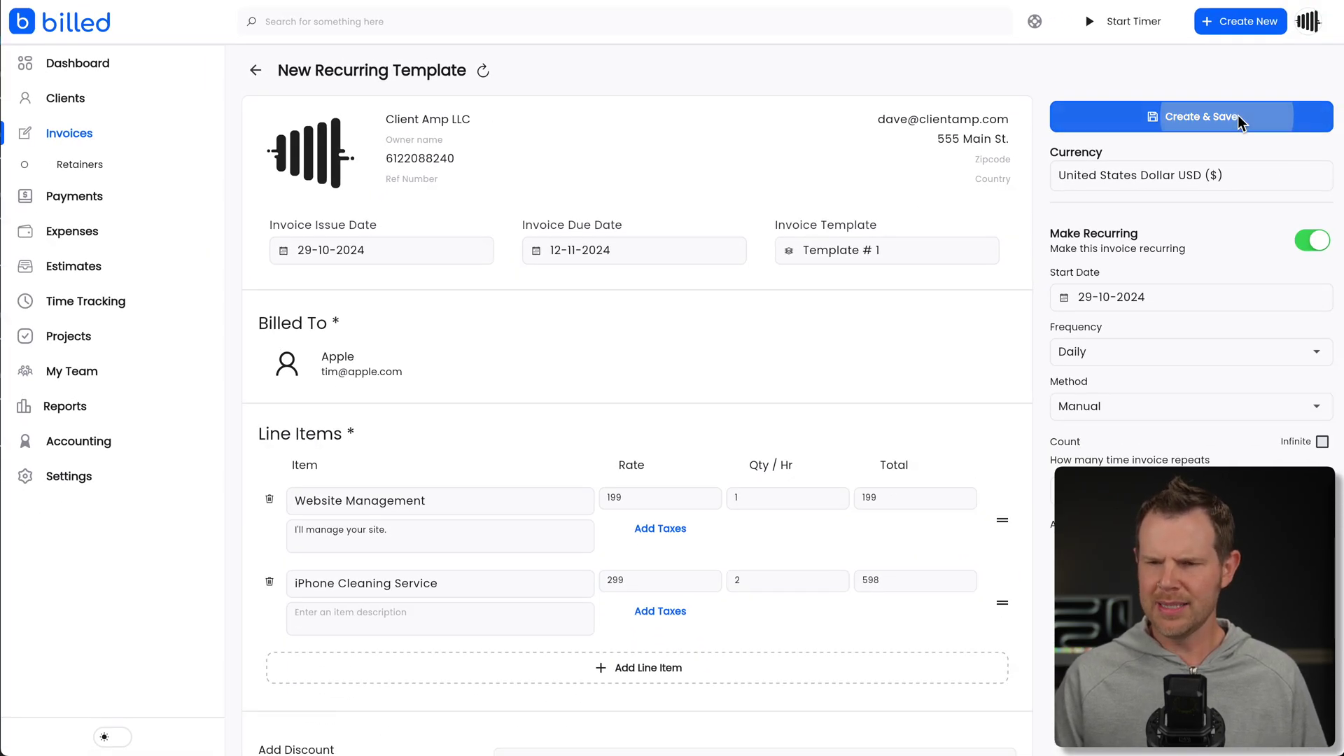
Change the General settings date format from dd-MM-yyyy to MM-dd-yyyy.
left_click(81, 478)
left_click(97, 114)
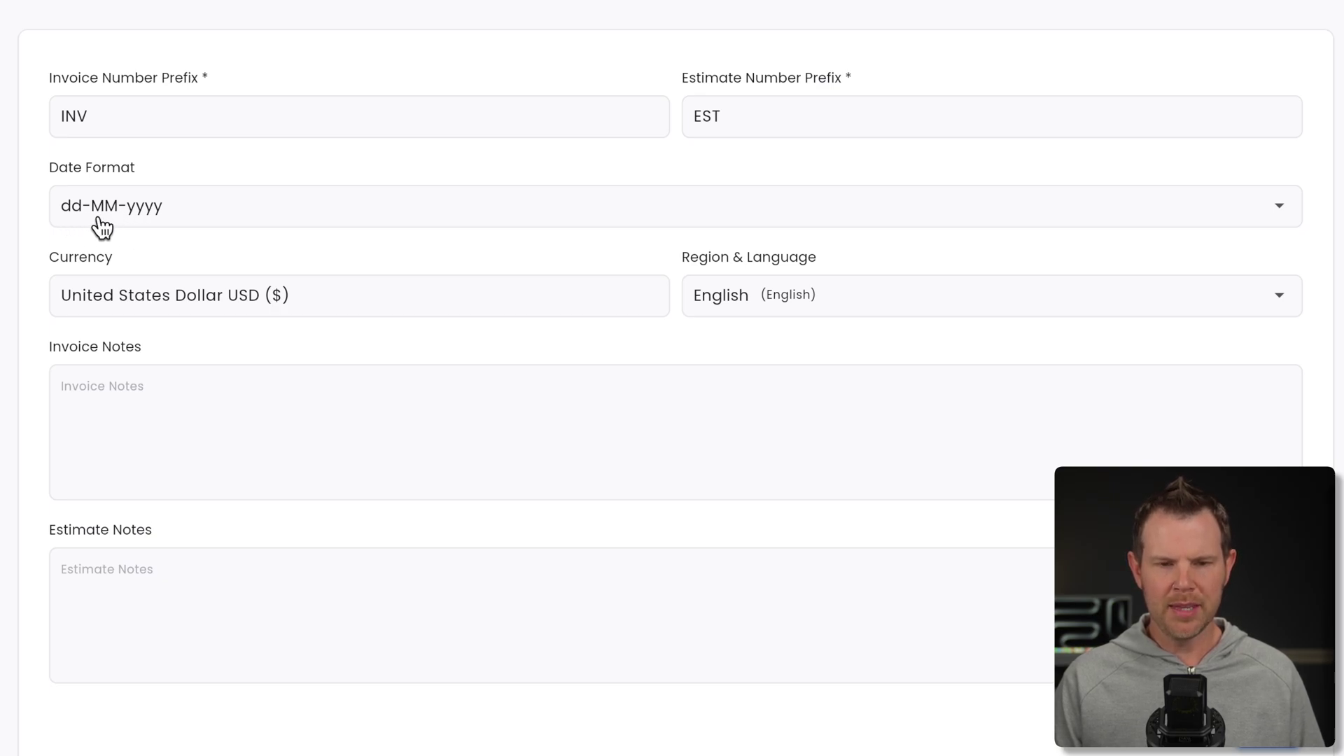
left_click(167, 210)
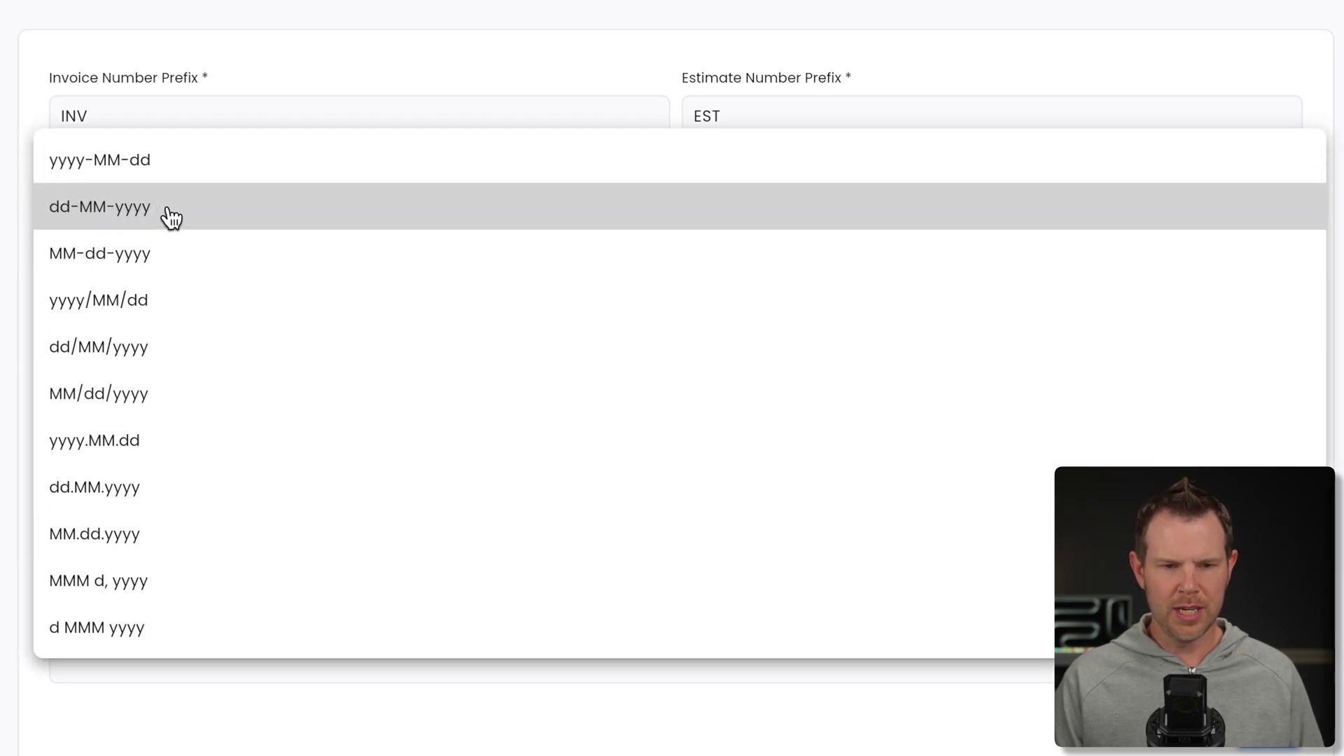
left_click(93, 258)
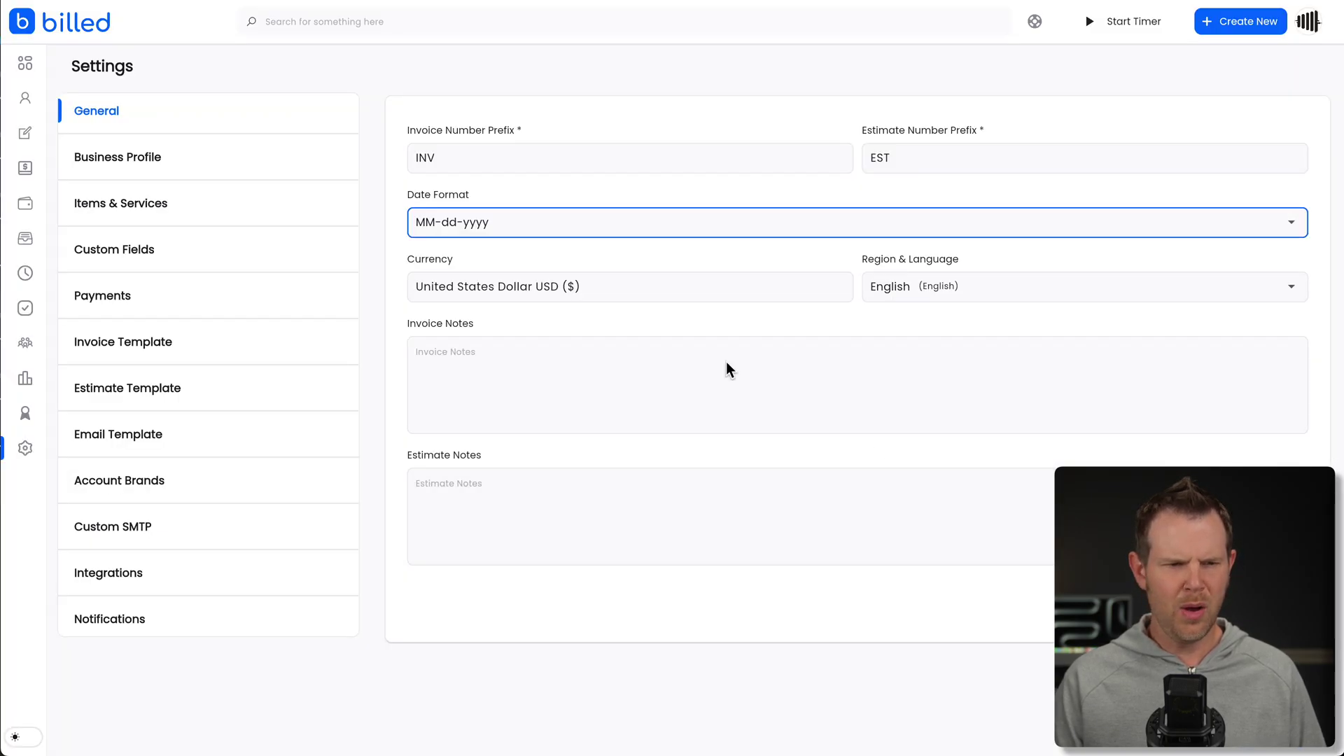
Open Apple's recurring template INV2 from the Invoices Recurring Templates tab.
left_click(25, 134)
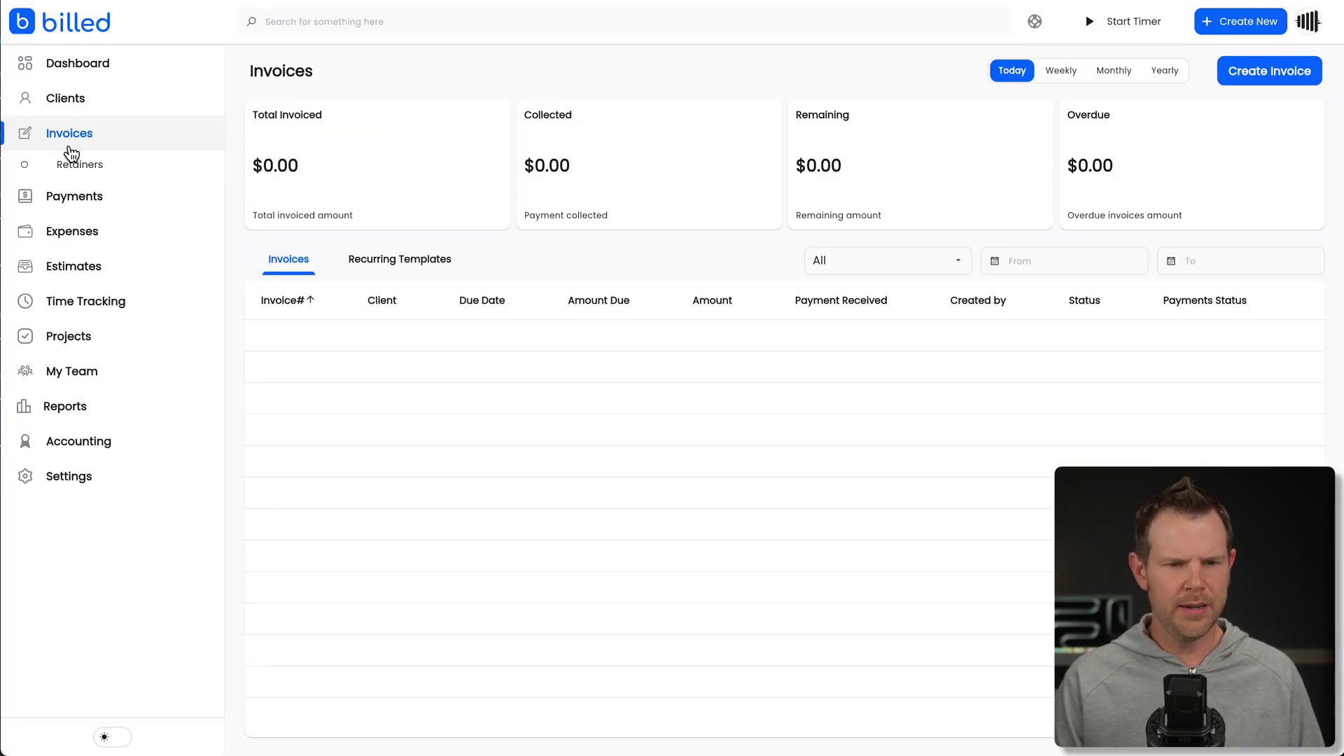
left_click(390, 257)
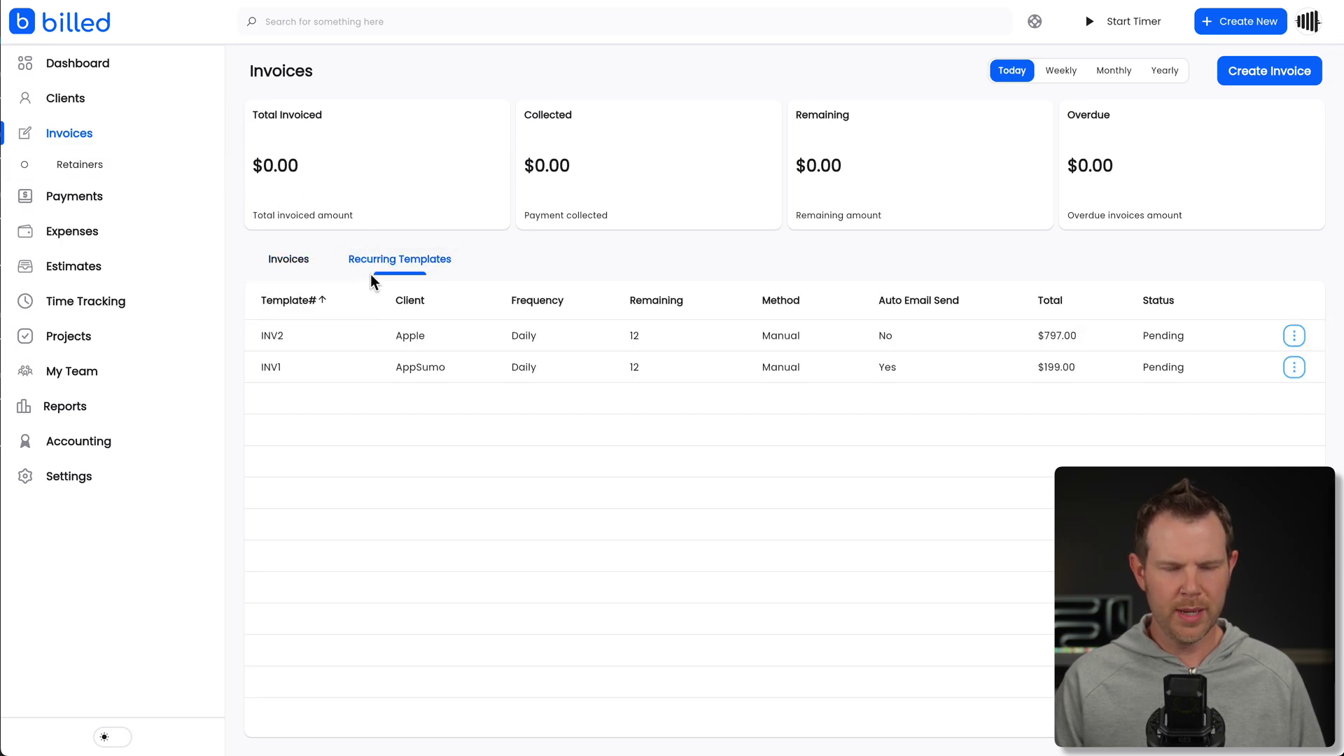
left_click(317, 336)
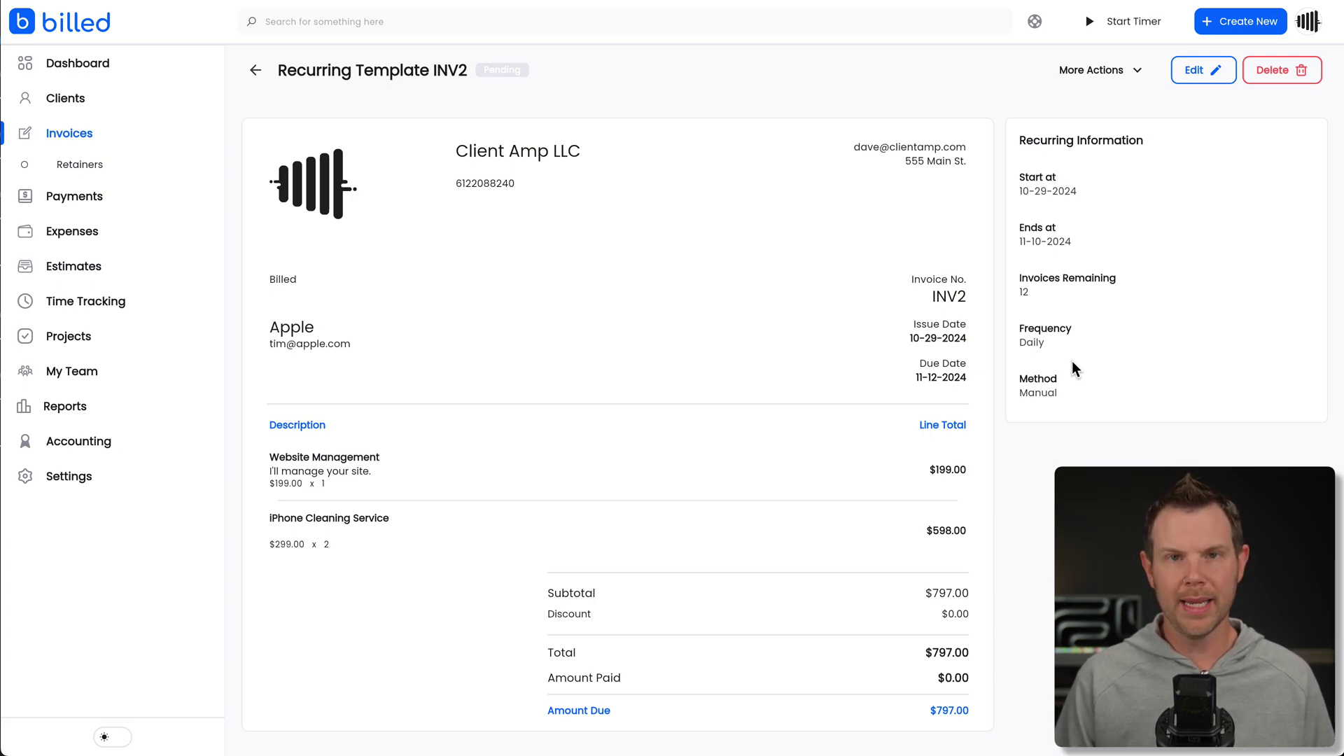
Preview INV2's Send By Email message and discard it, then copy the public link.
left_click(1124, 72)
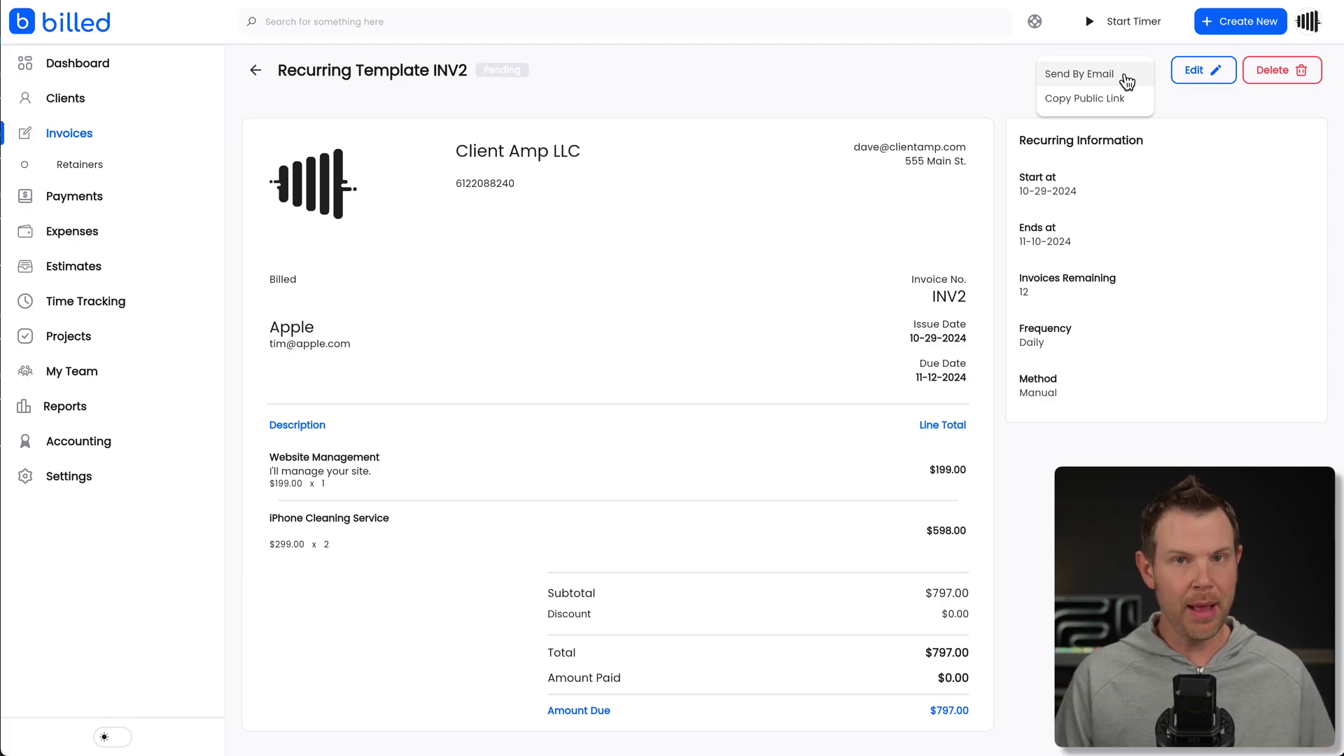
left_click(1124, 75)
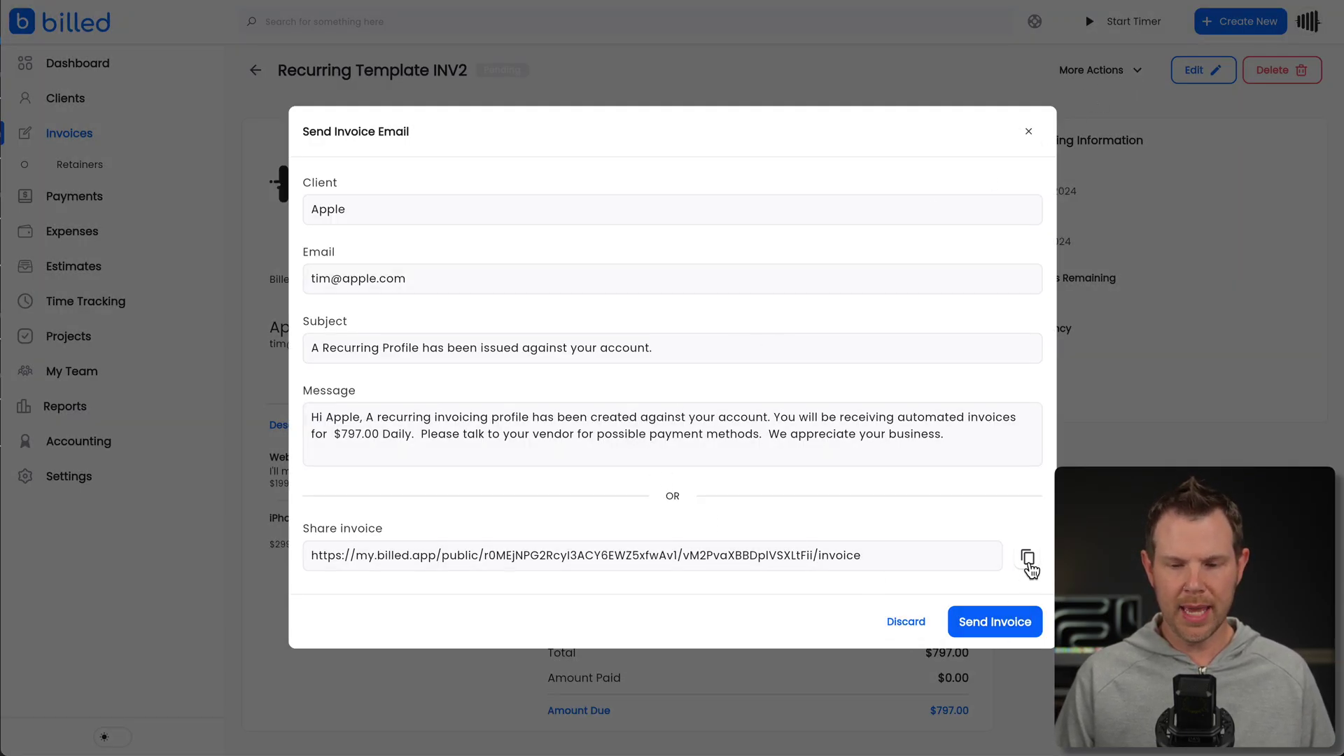
left_click(905, 622)
left_click(1099, 70)
left_click(1082, 105)
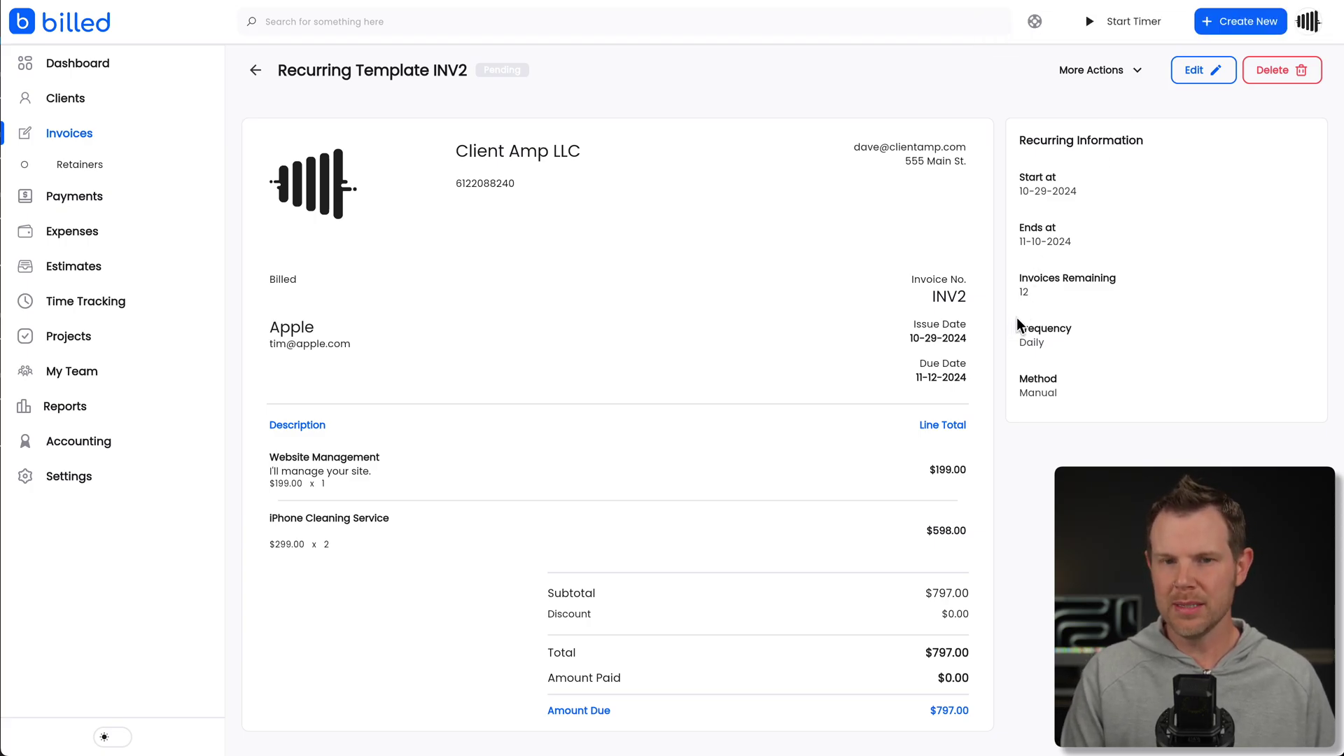
key("super+shift+n")
key("super+v")
key("Return")
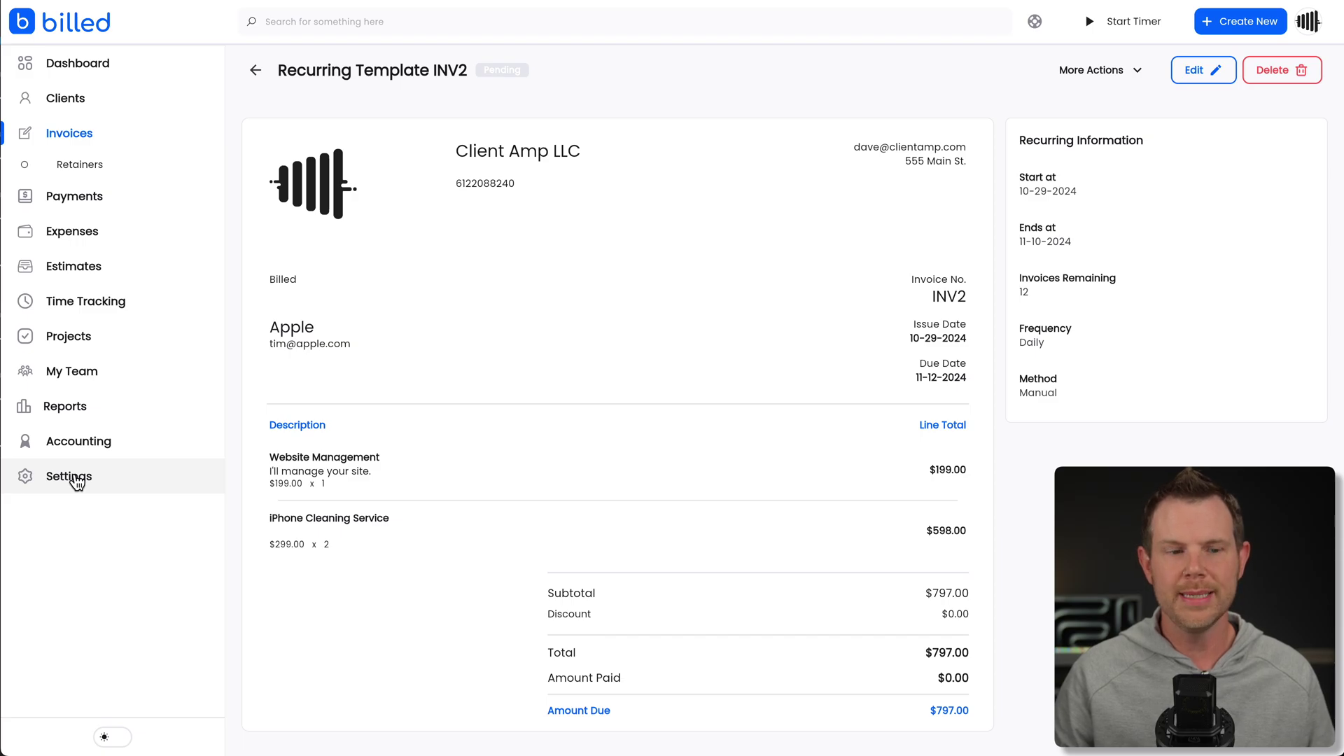
Select the second (middle) invoice template design in Settings > Invoice Template.
left_click(66, 483)
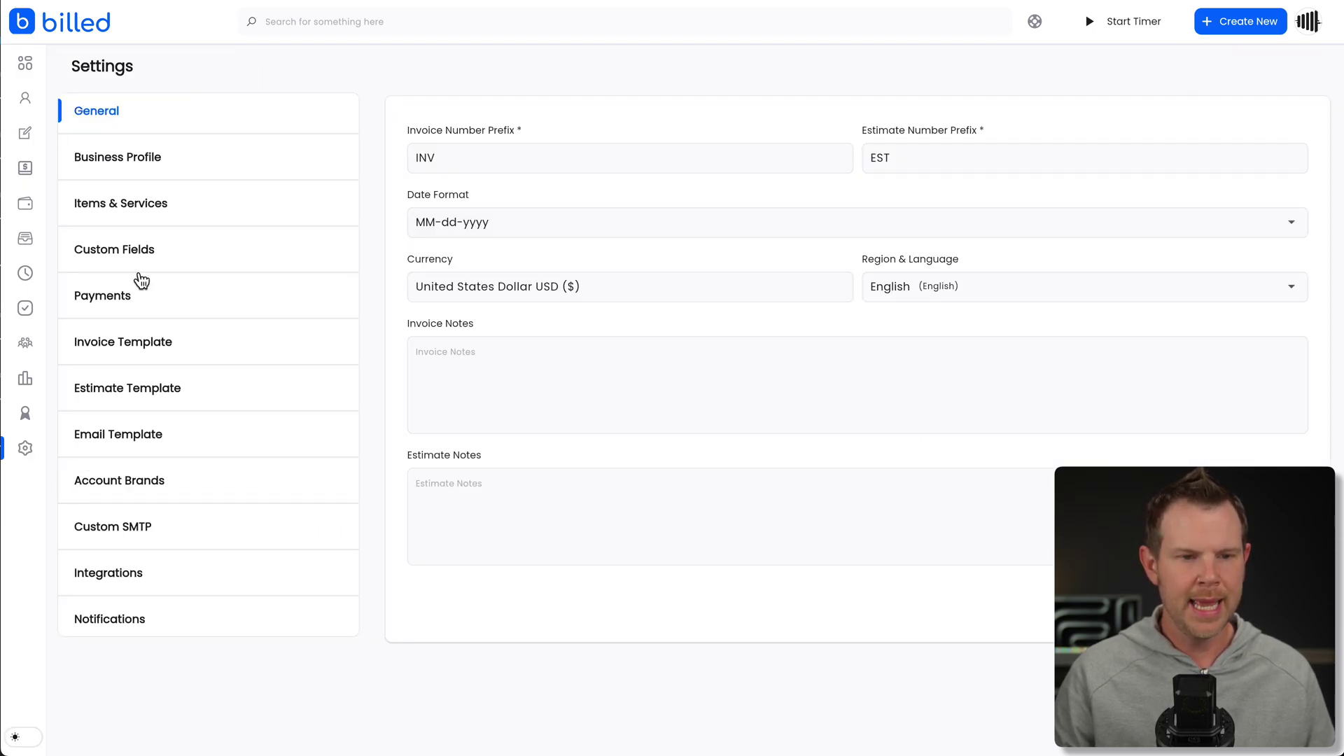
left_click(152, 347)
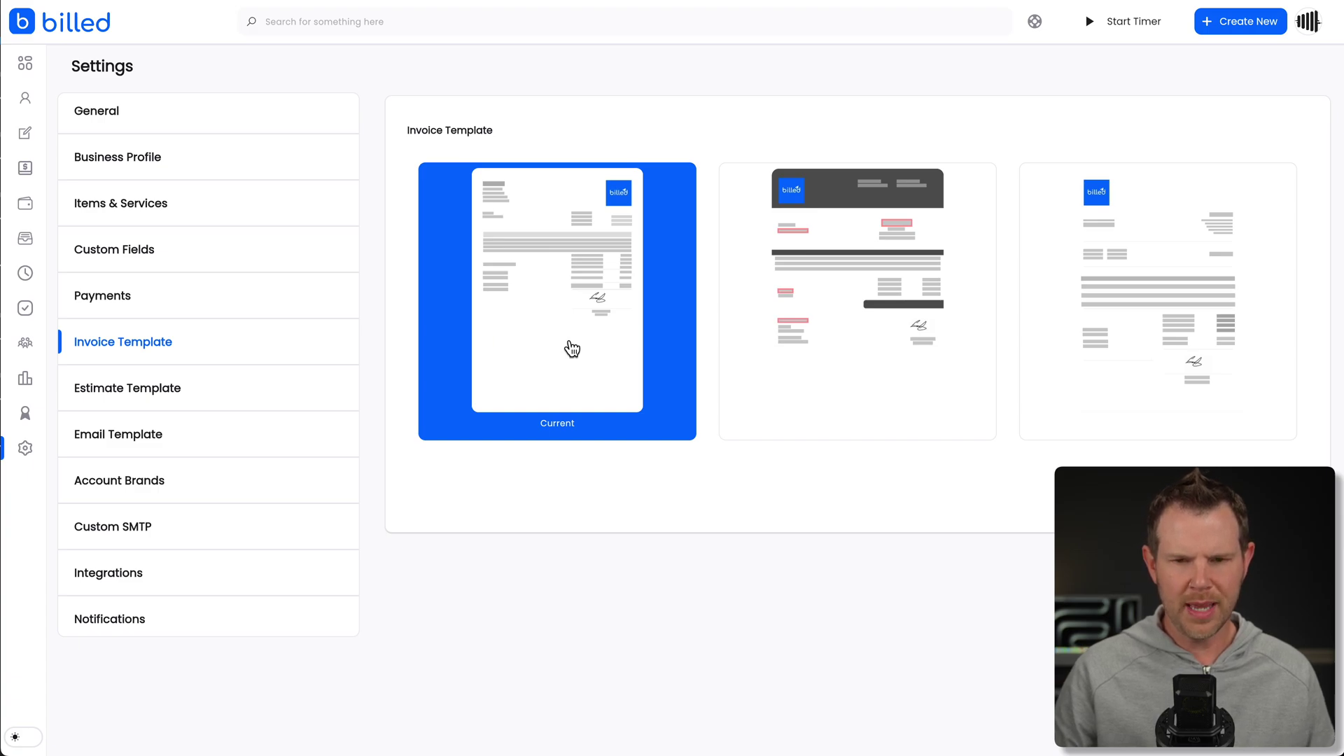
left_click(843, 334)
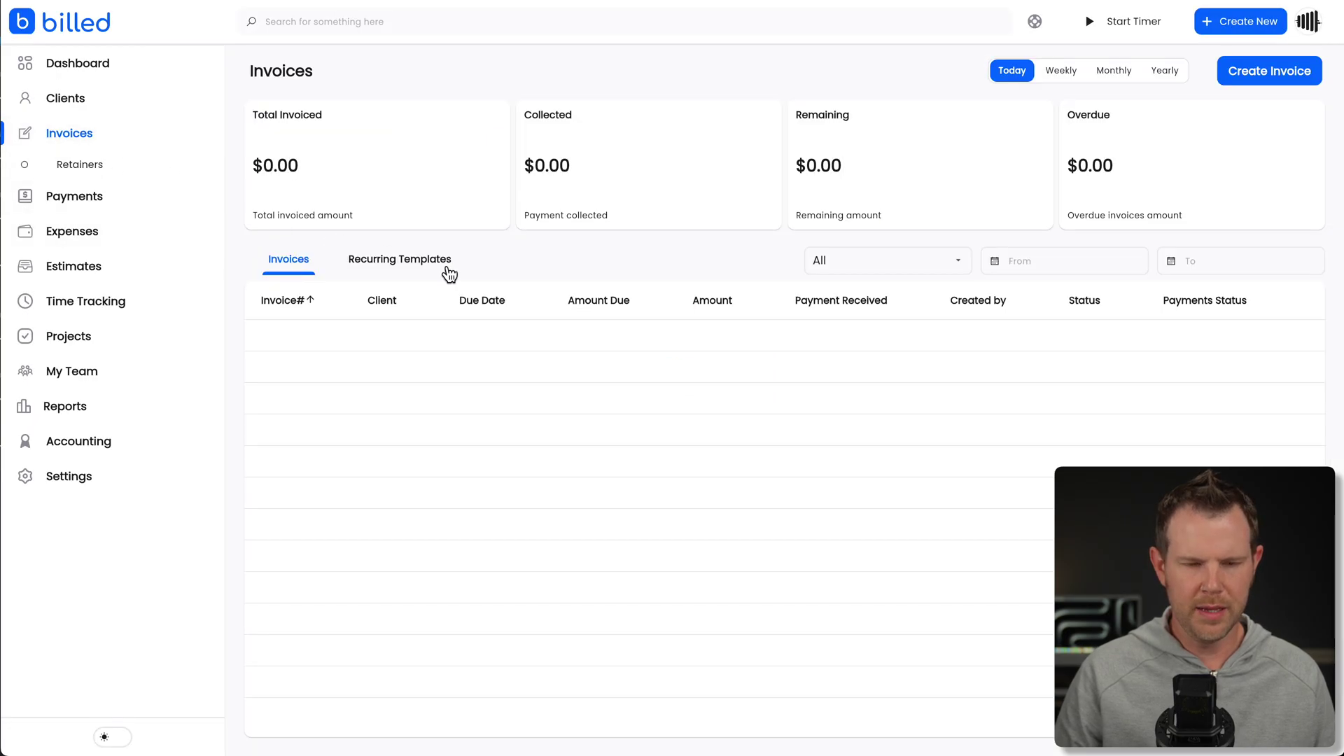
Open a recurring template from the Recurring Templates tab, then view the empty Payments page.
left_click(419, 262)
left_click(424, 339)
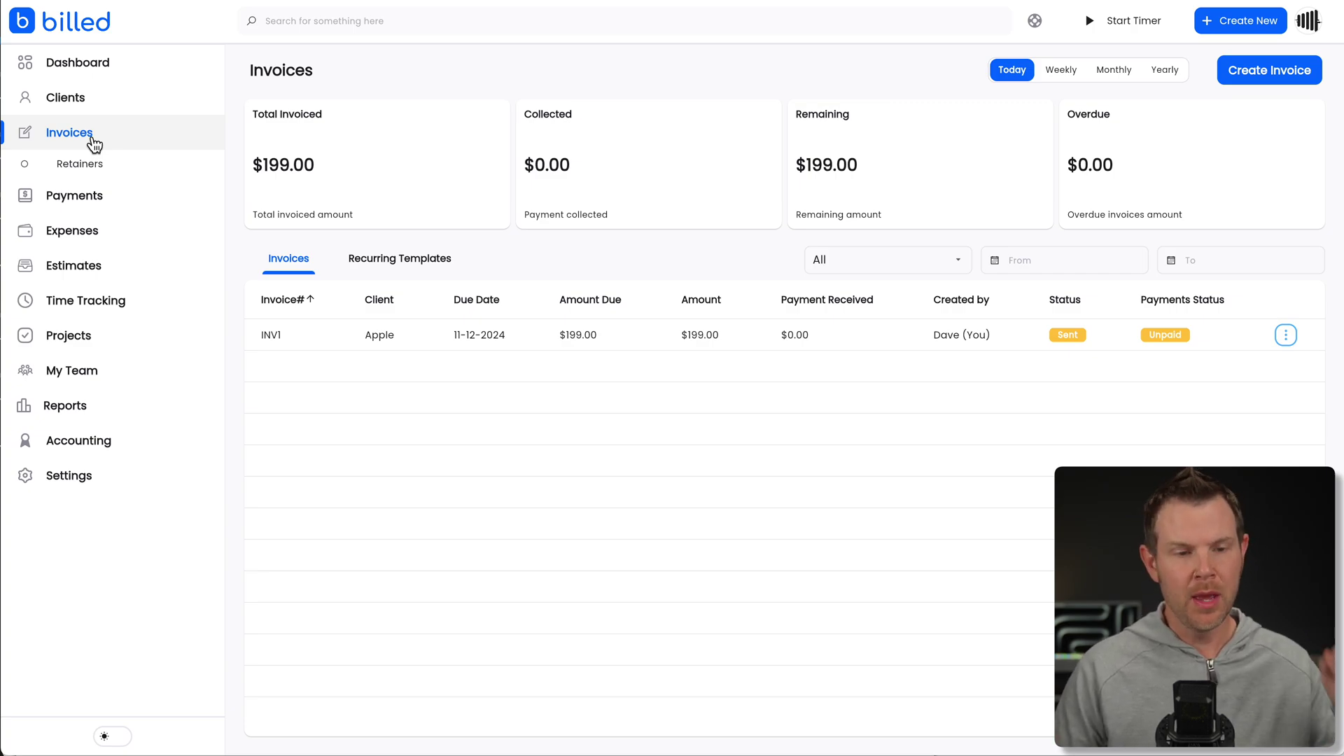
left_click(83, 199)
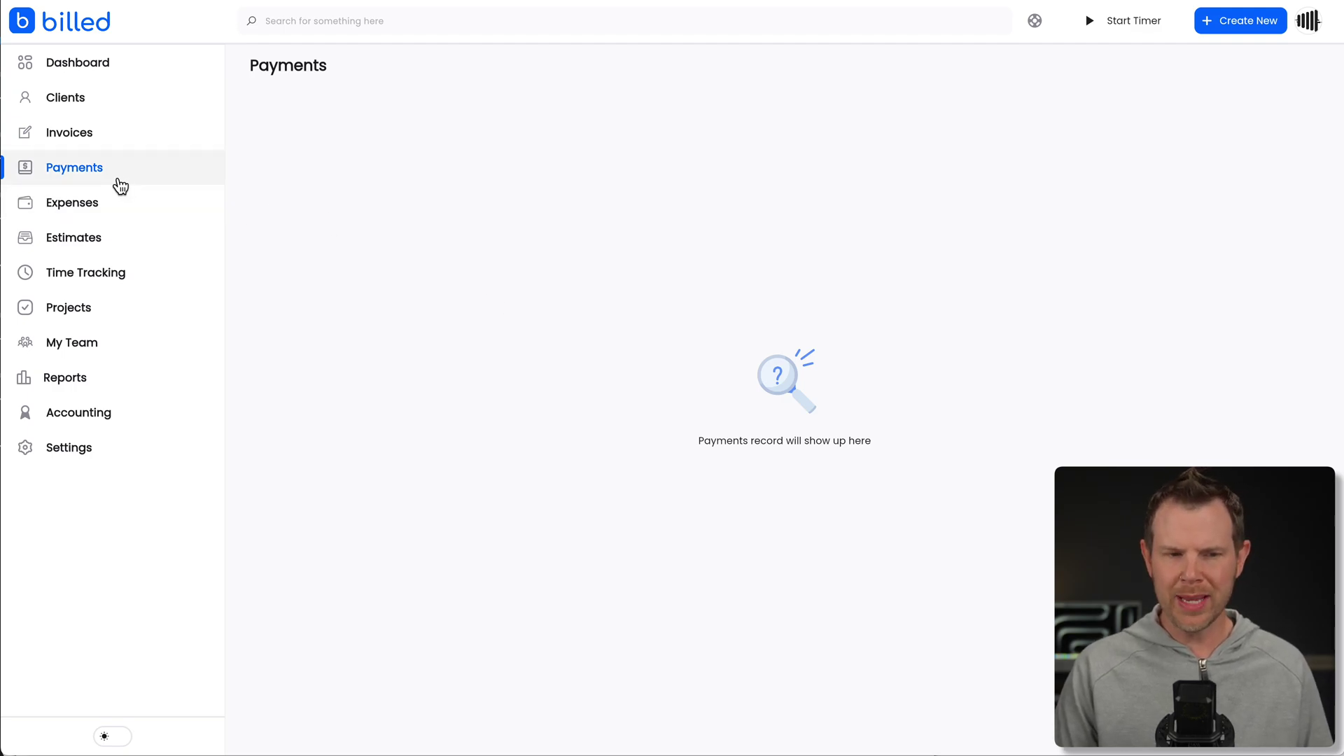
Browse Expenses, Accounting and the New Expense form, ending on the Estimates page.
left_click(107, 209)
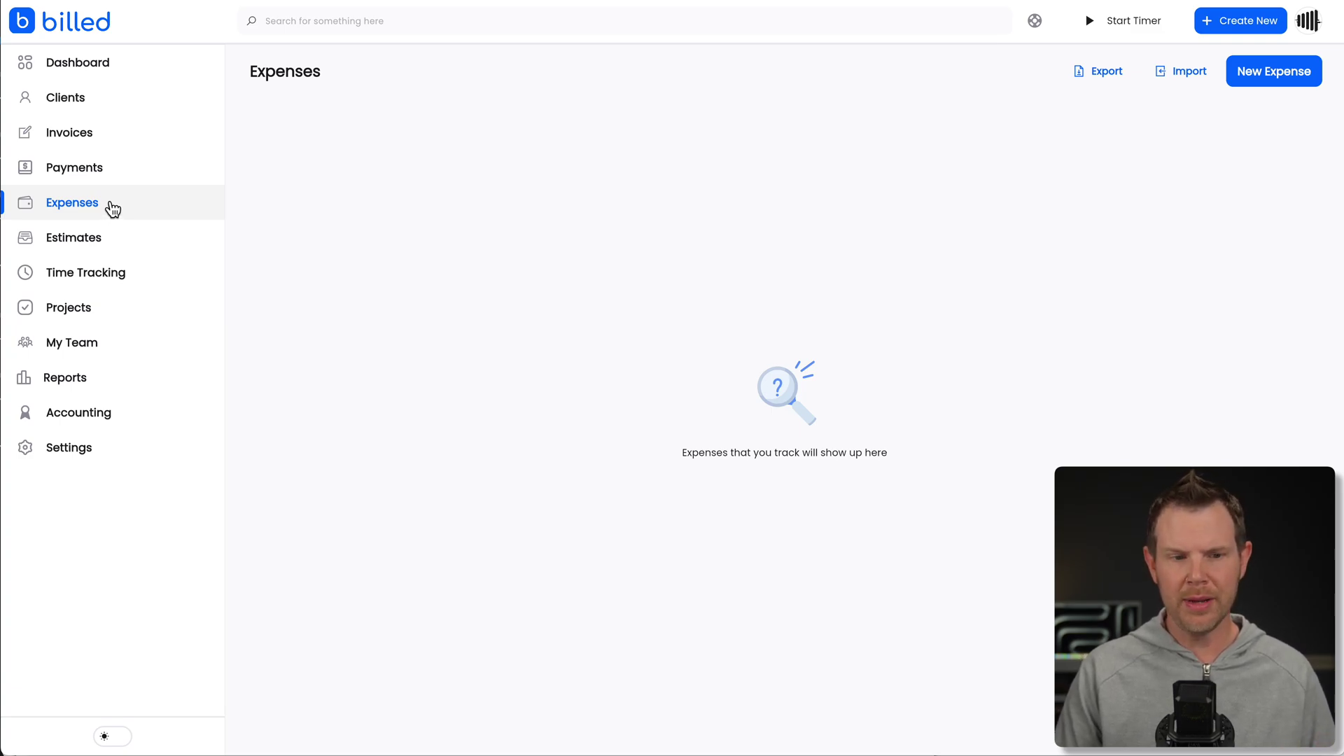
left_click(89, 417)
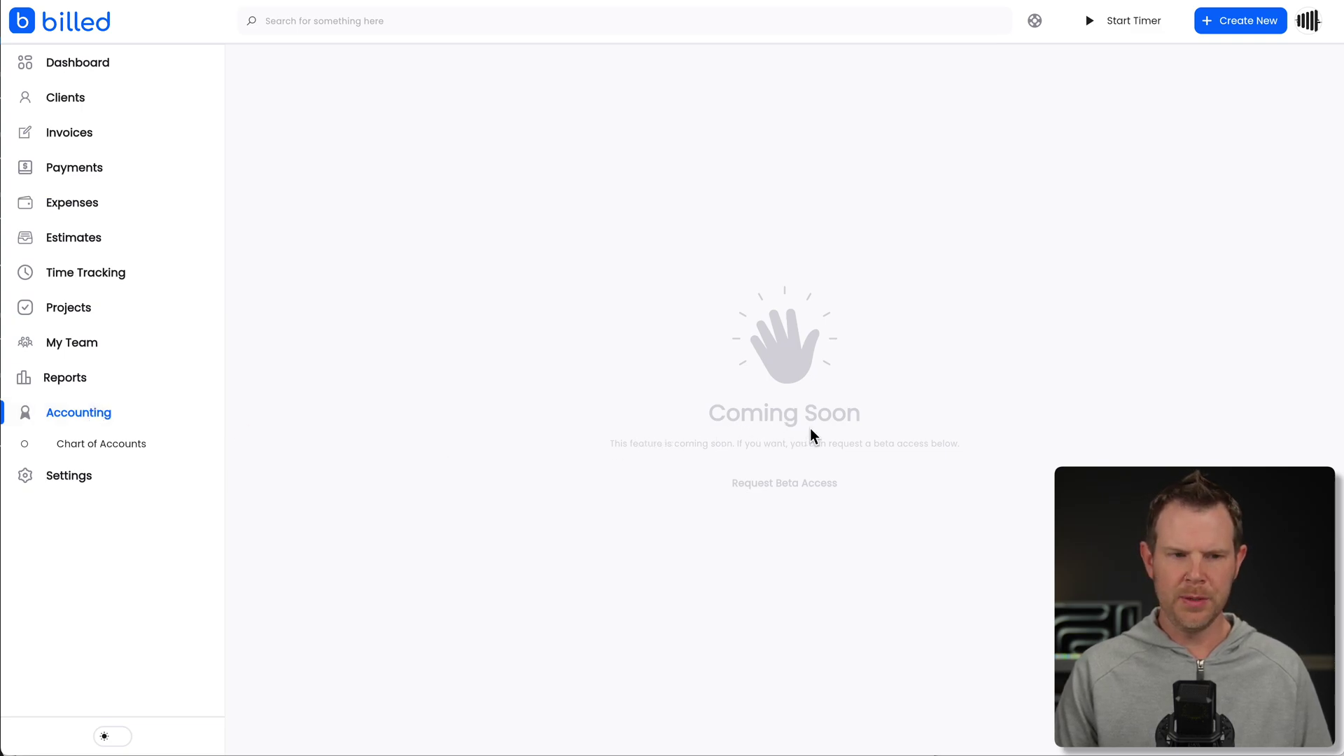
left_click(121, 210)
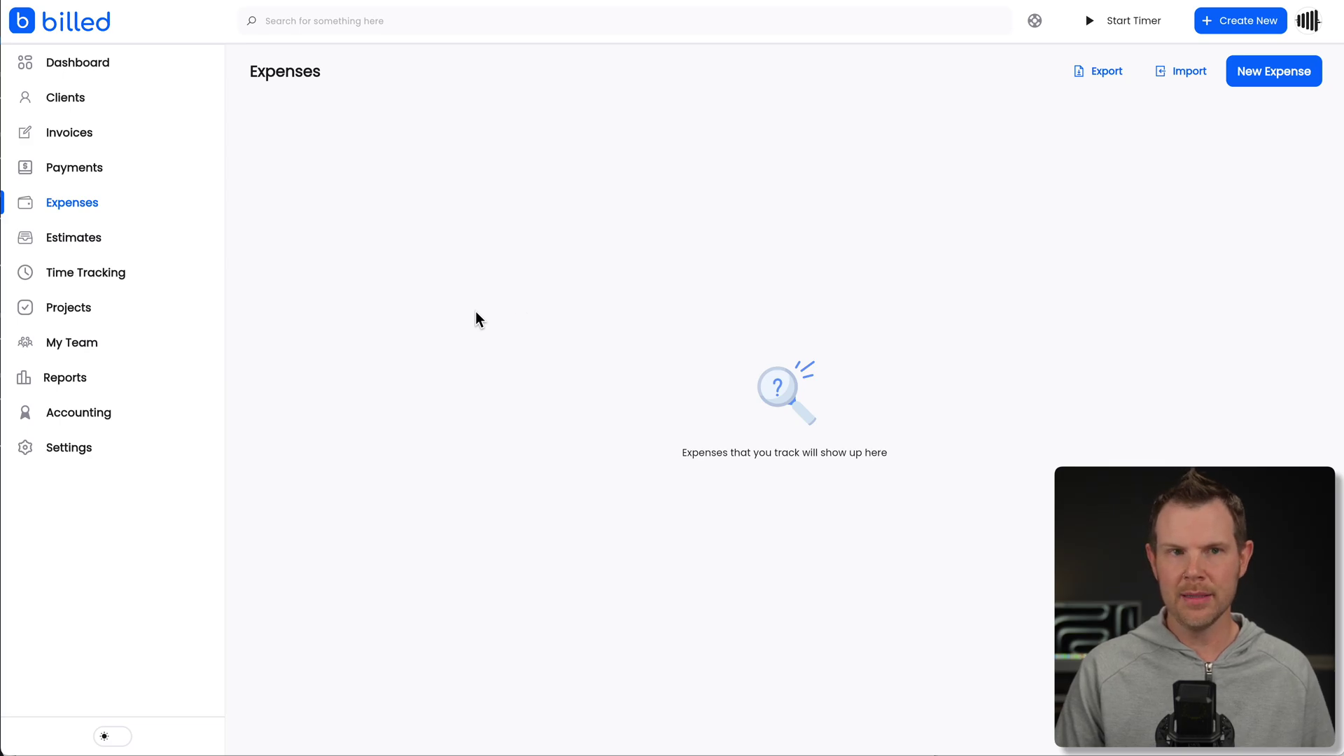
left_click(1267, 71)
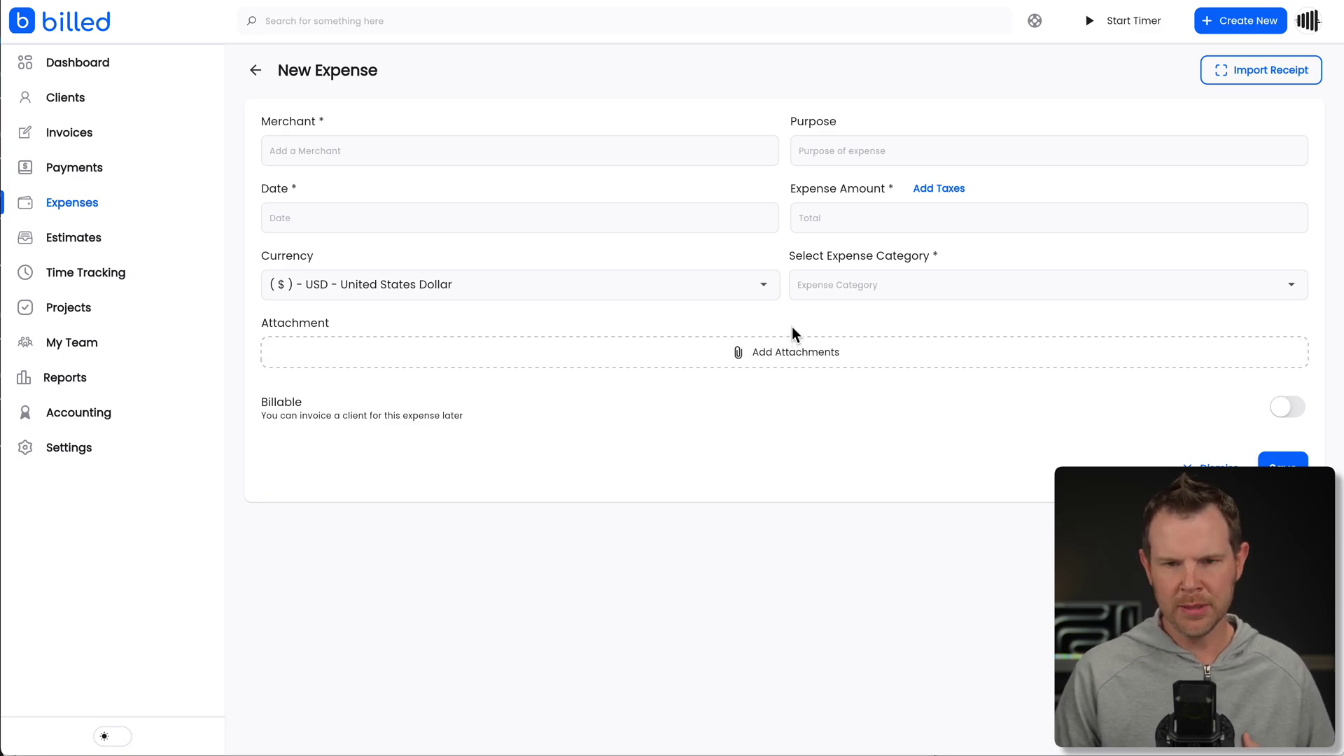
left_click(73, 238)
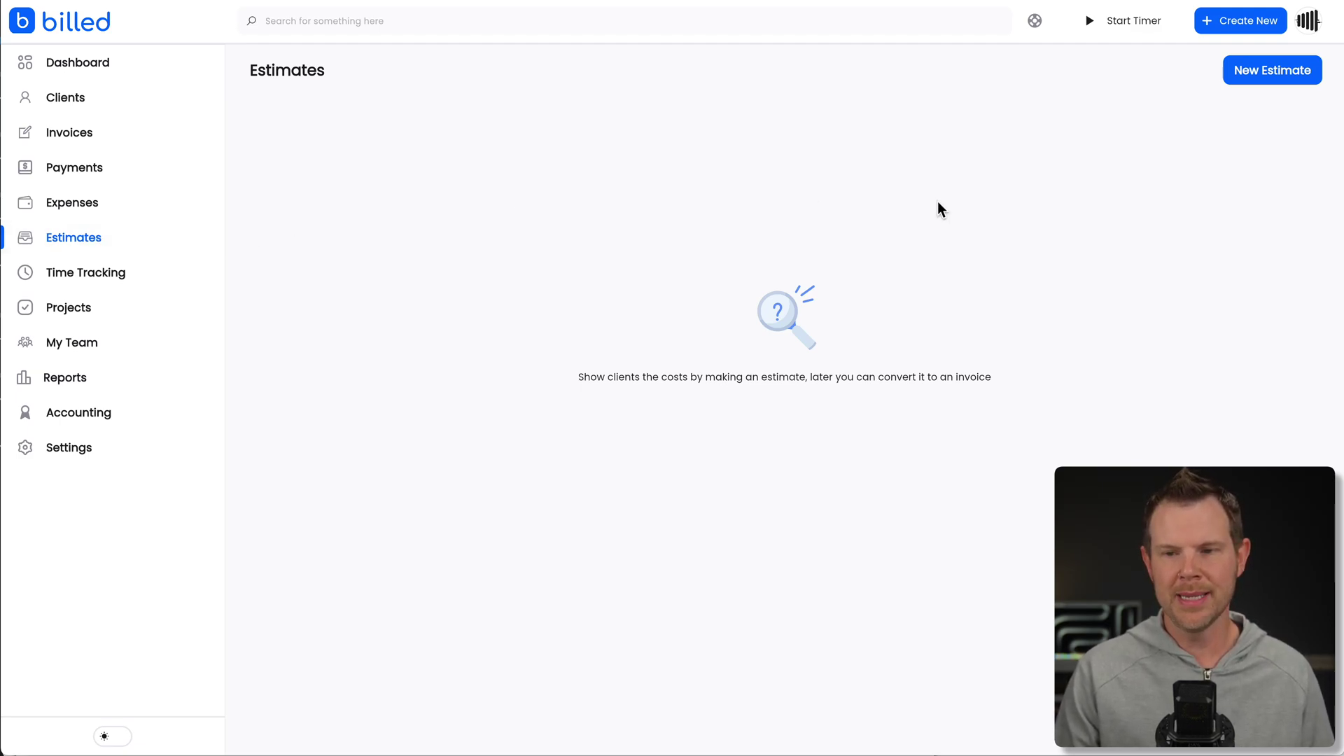
Create and save estimate EST1 for Apple with one Website Management line at $199.
left_click(1274, 73)
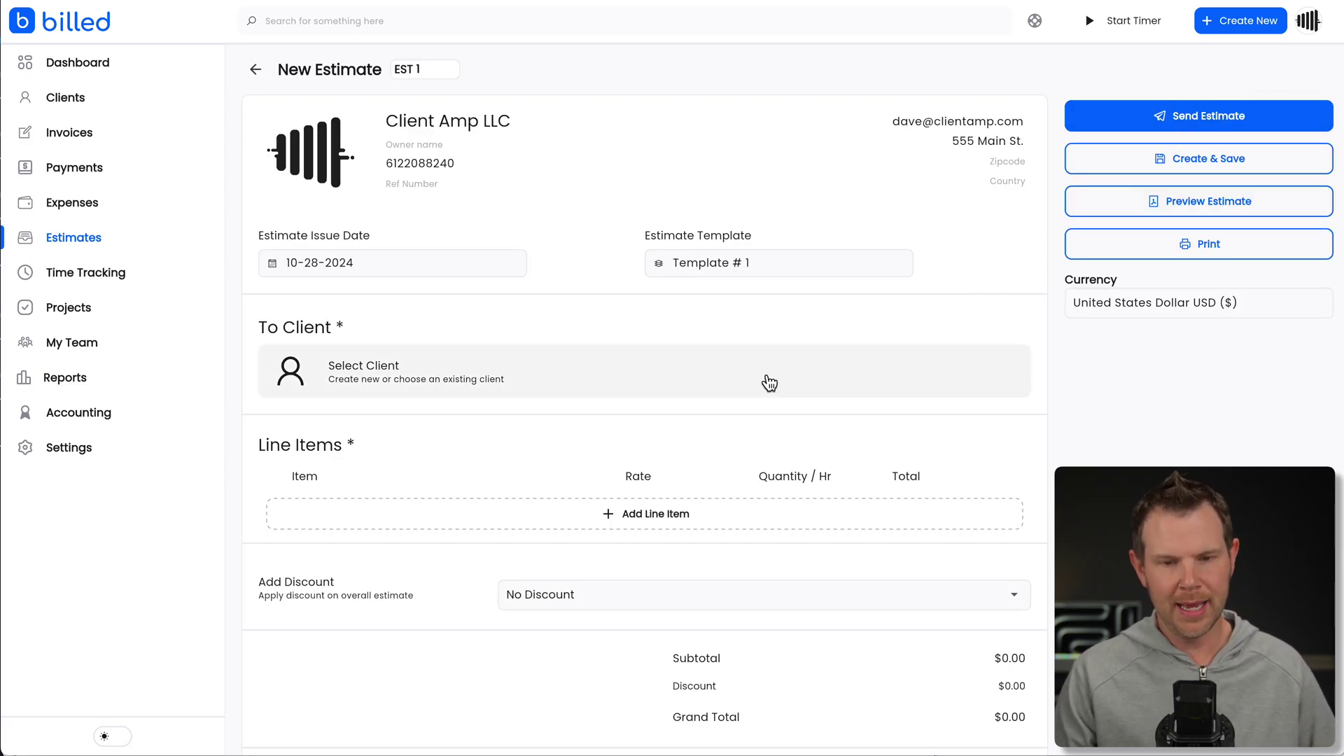
left_click(458, 366)
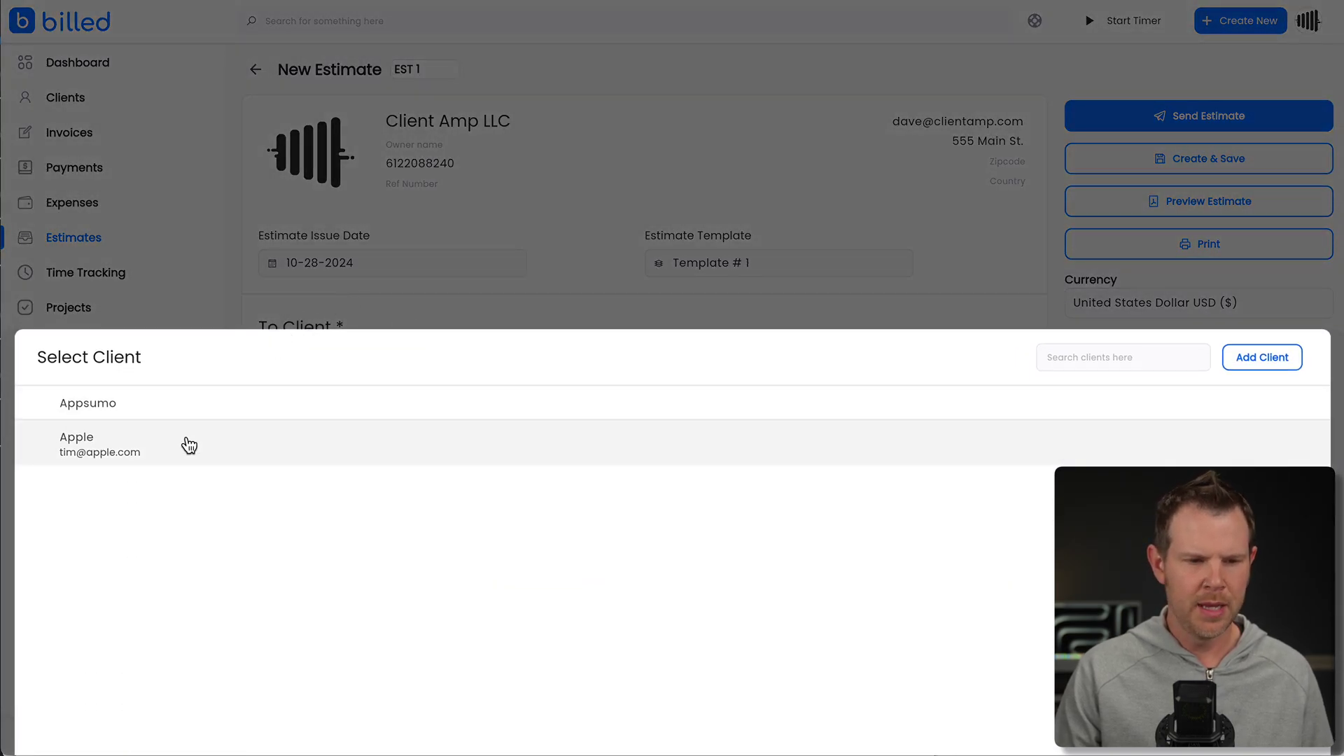
left_click(183, 444)
left_click(375, 524)
left_click(390, 514)
left_click(383, 543)
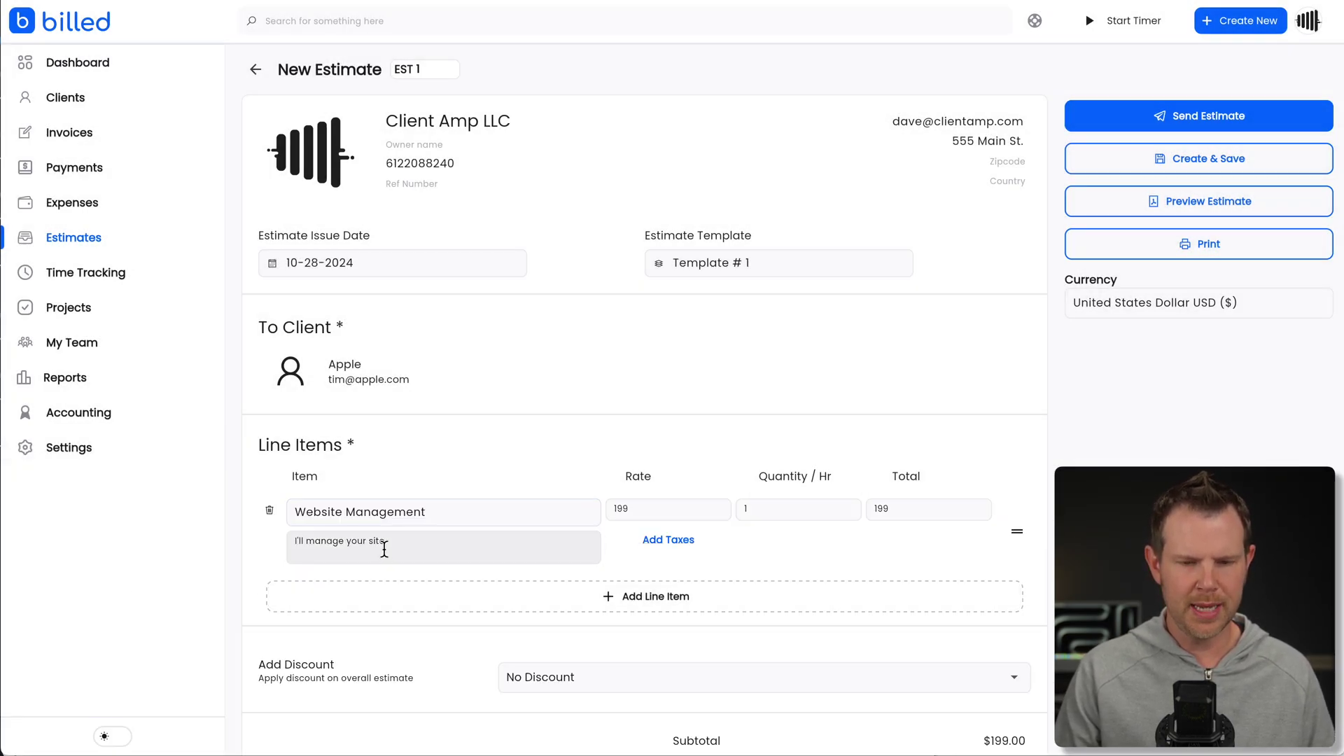
left_click(1236, 155)
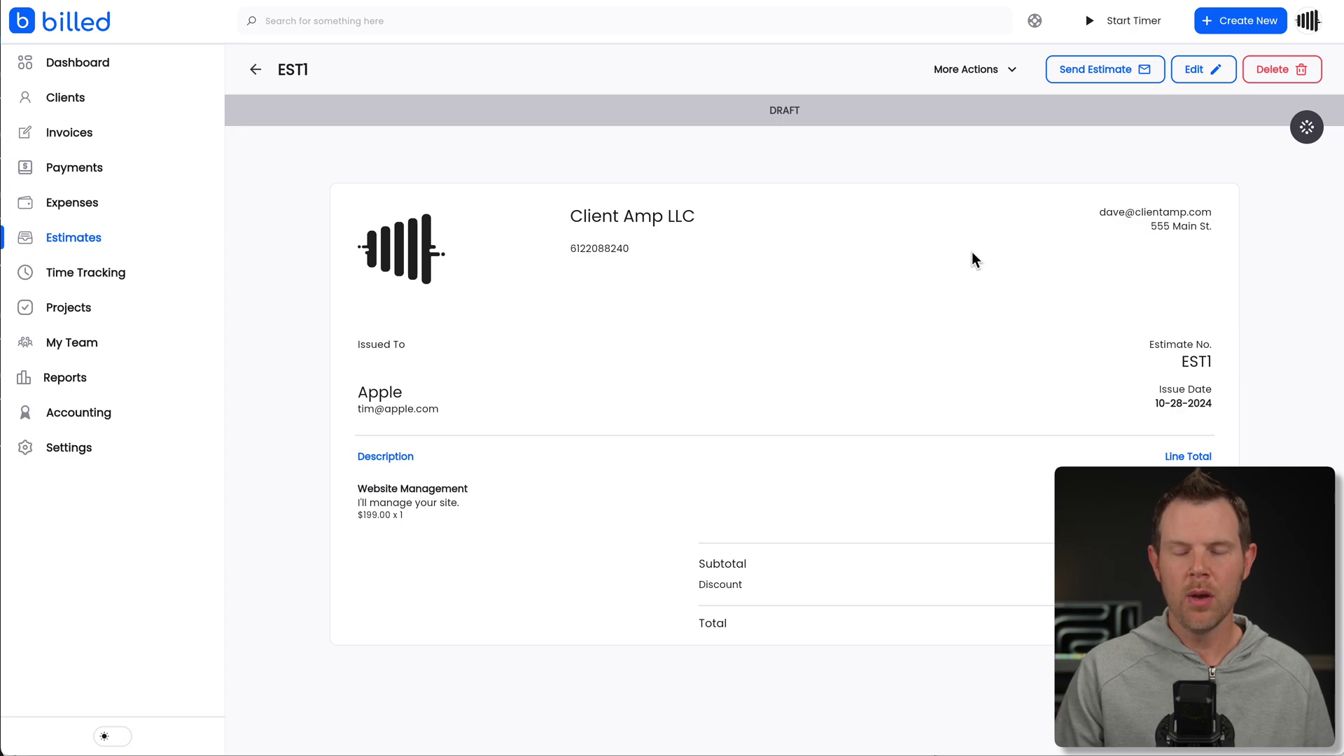
Open the estimate's More Actions list, close it, then reopen it.
left_click(1008, 74)
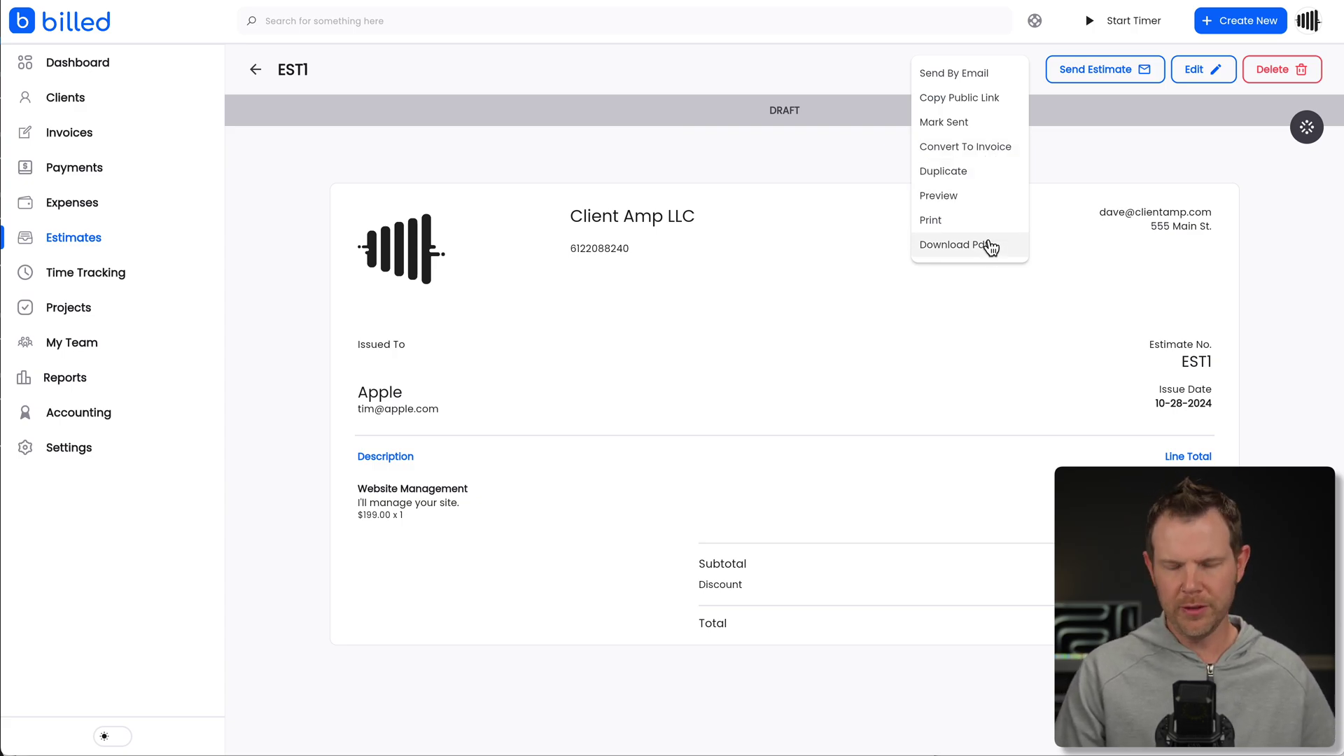
left_click(1052, 134)
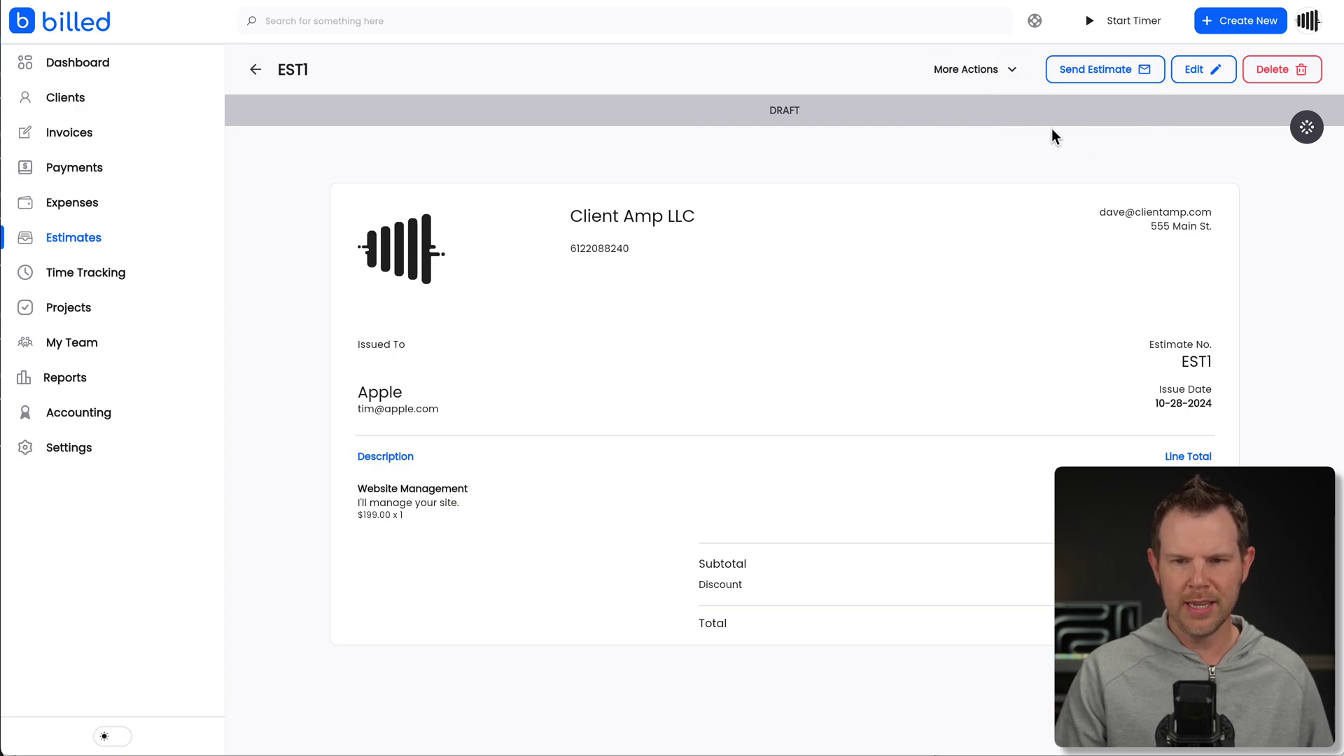
left_click(1010, 76)
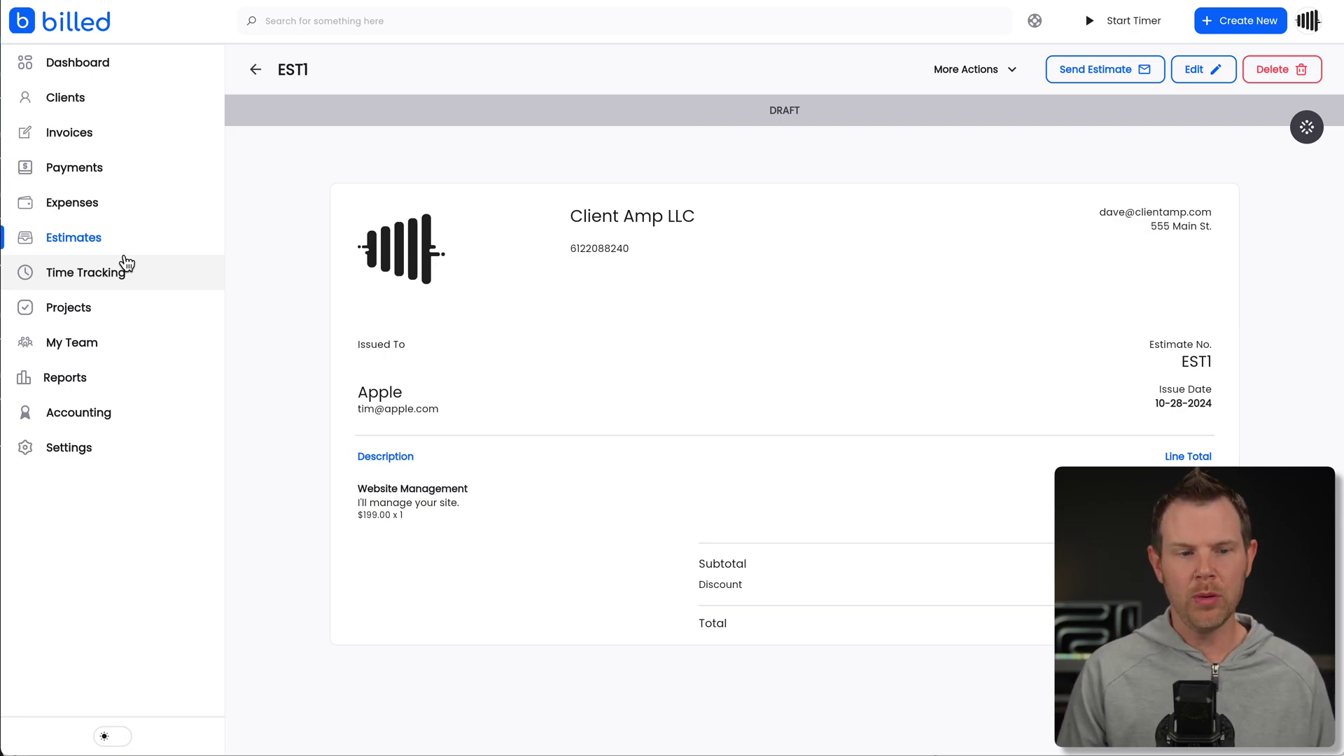
Start a new project titled 'Website ReDesign' for client AppSumo.
left_click(70, 308)
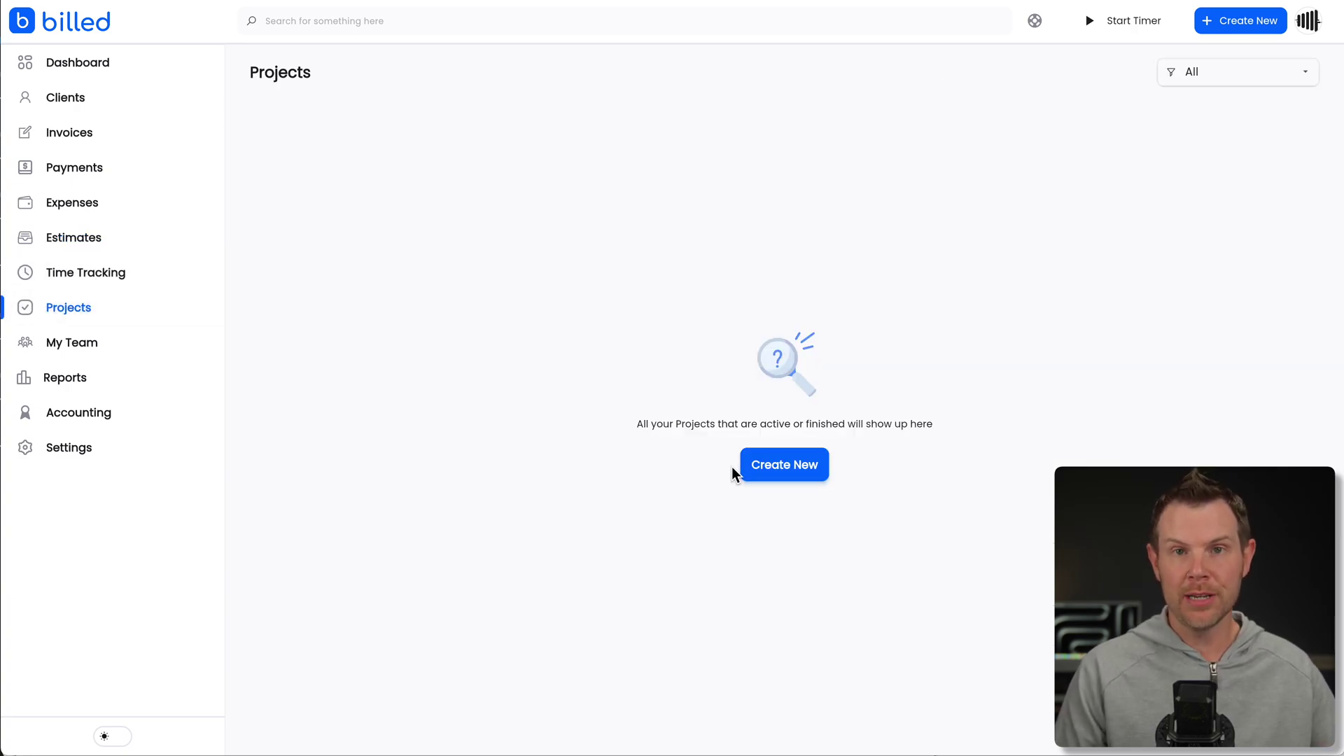
left_click(779, 473)
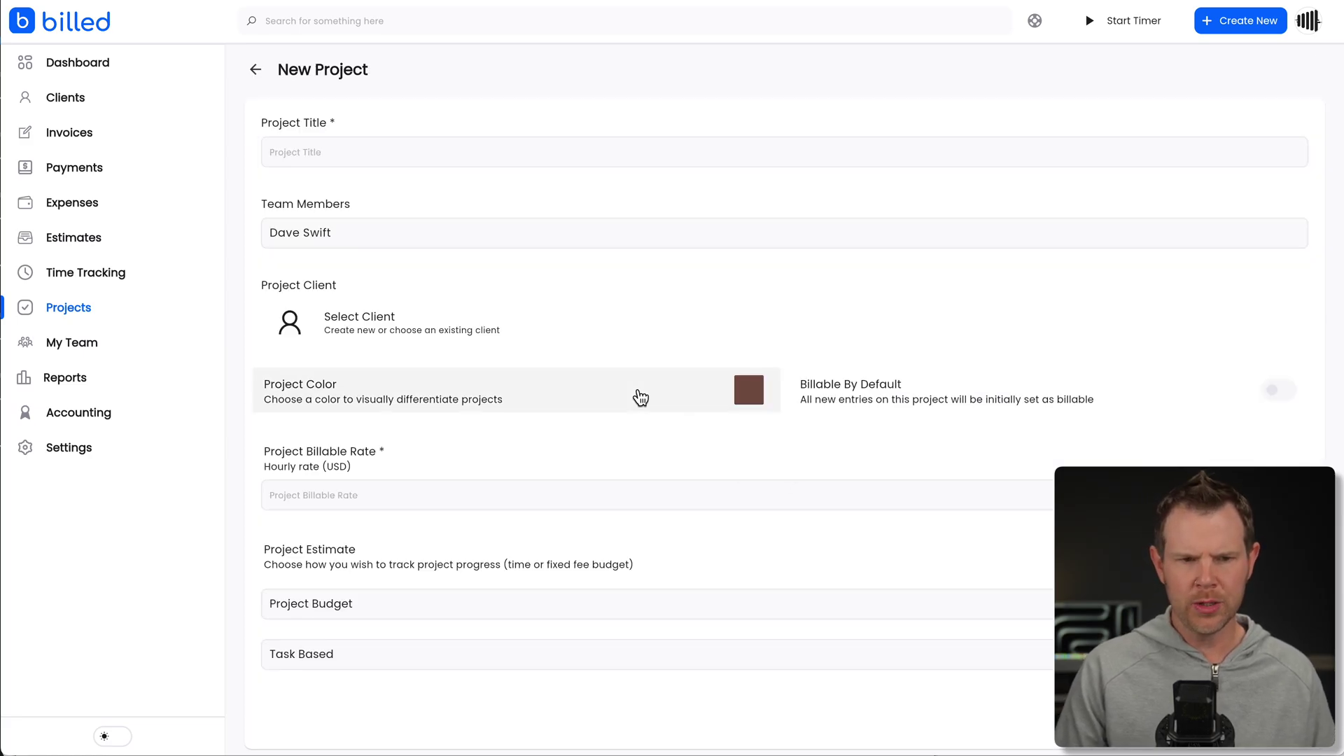
left_click(305, 148)
type("Website ReDesign")
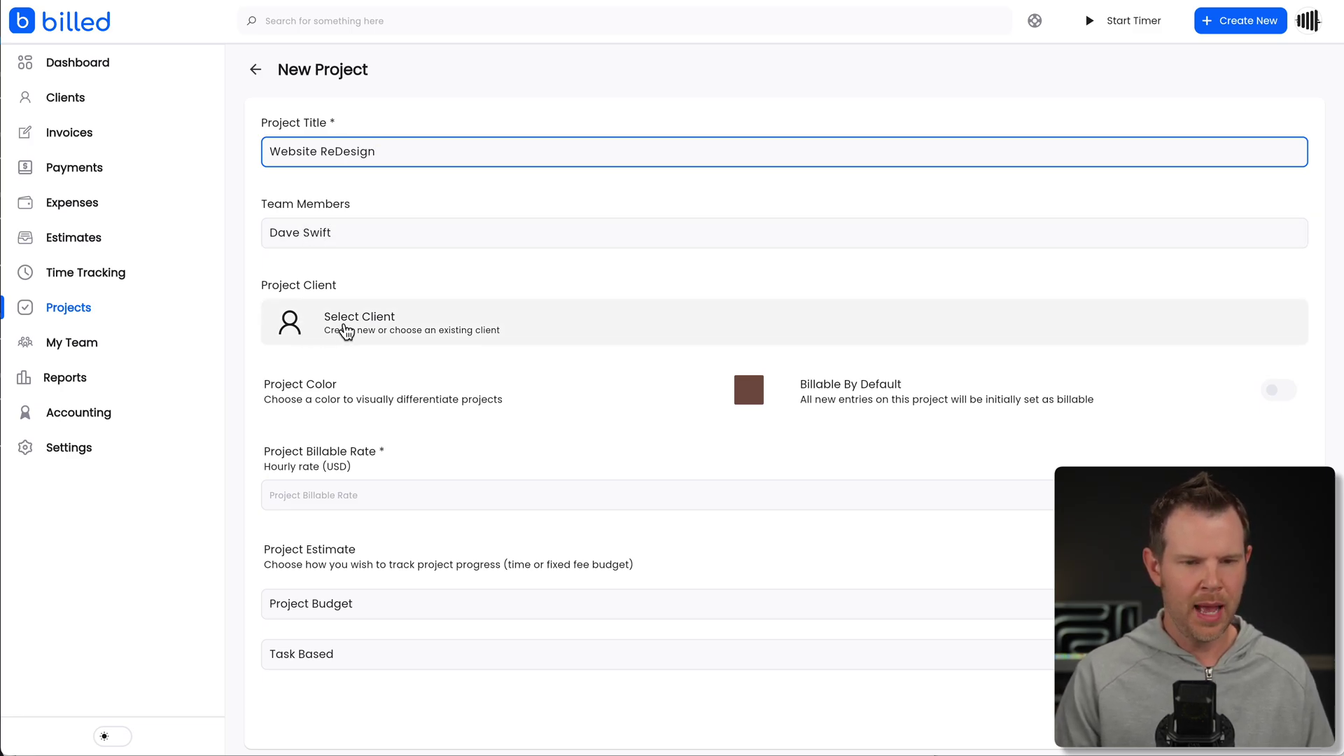
left_click(346, 331)
left_click(130, 413)
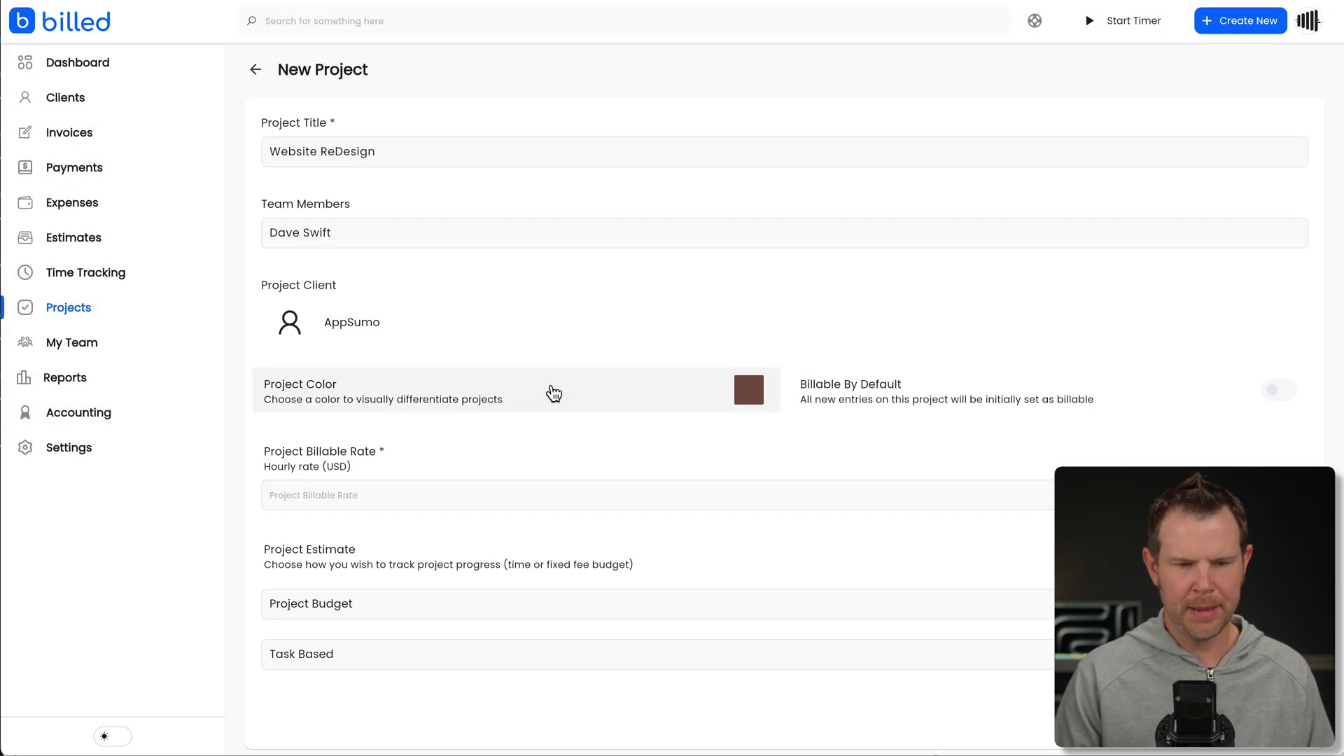
Make the project green, billable by default at $150 per hour, set estimate options, and create it.
left_click(751, 387)
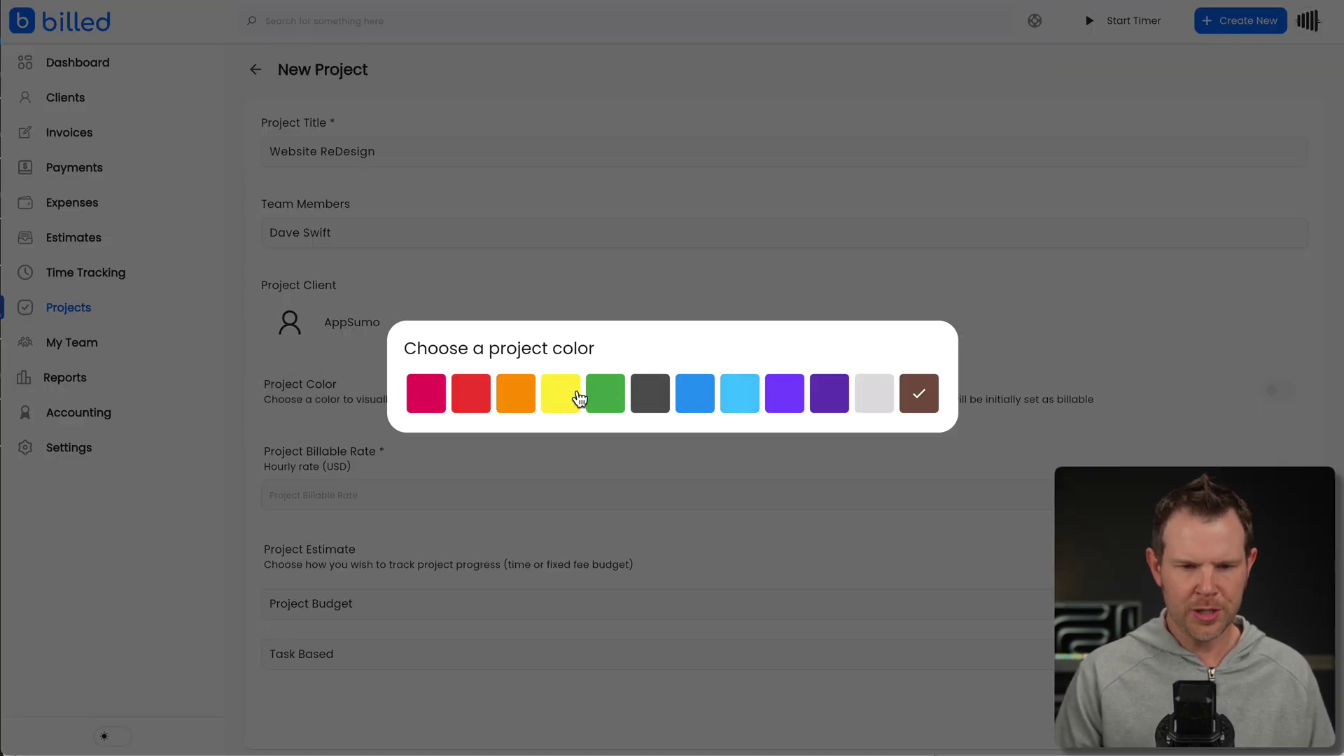
left_click(602, 396)
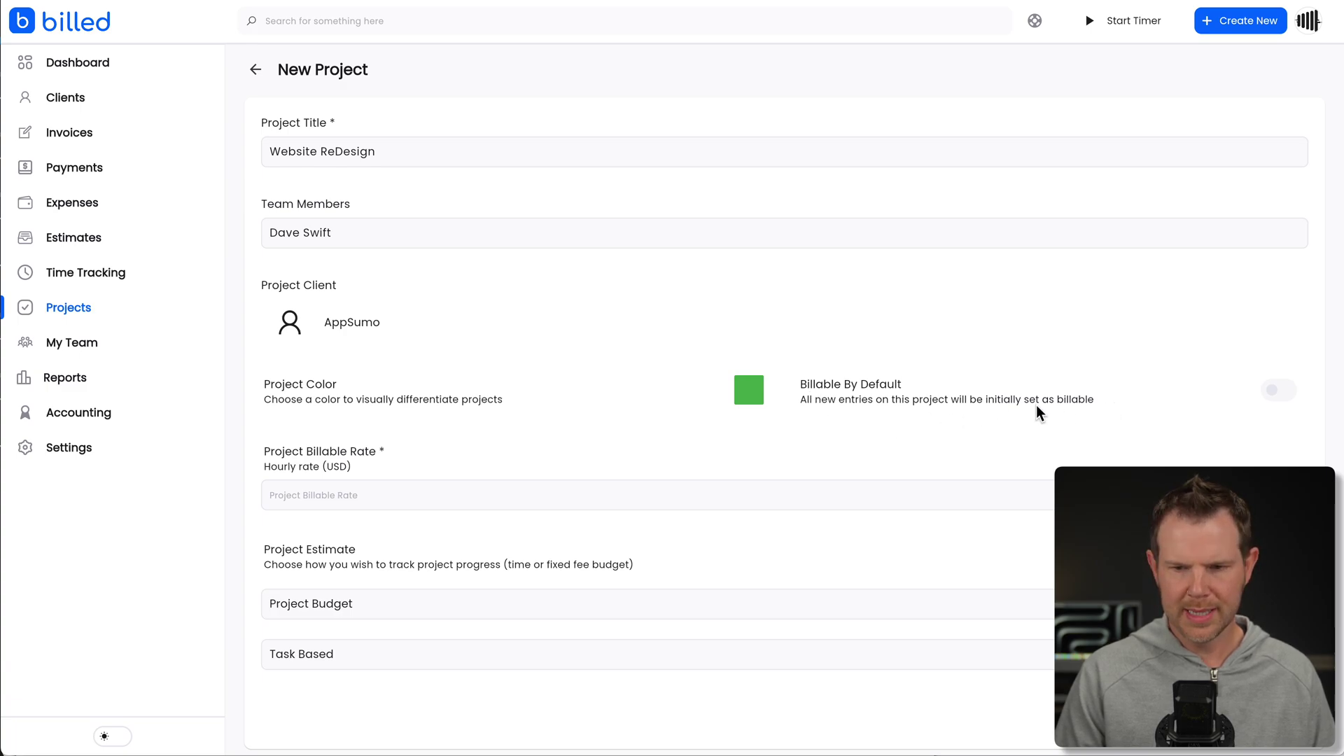
left_click(1278, 393)
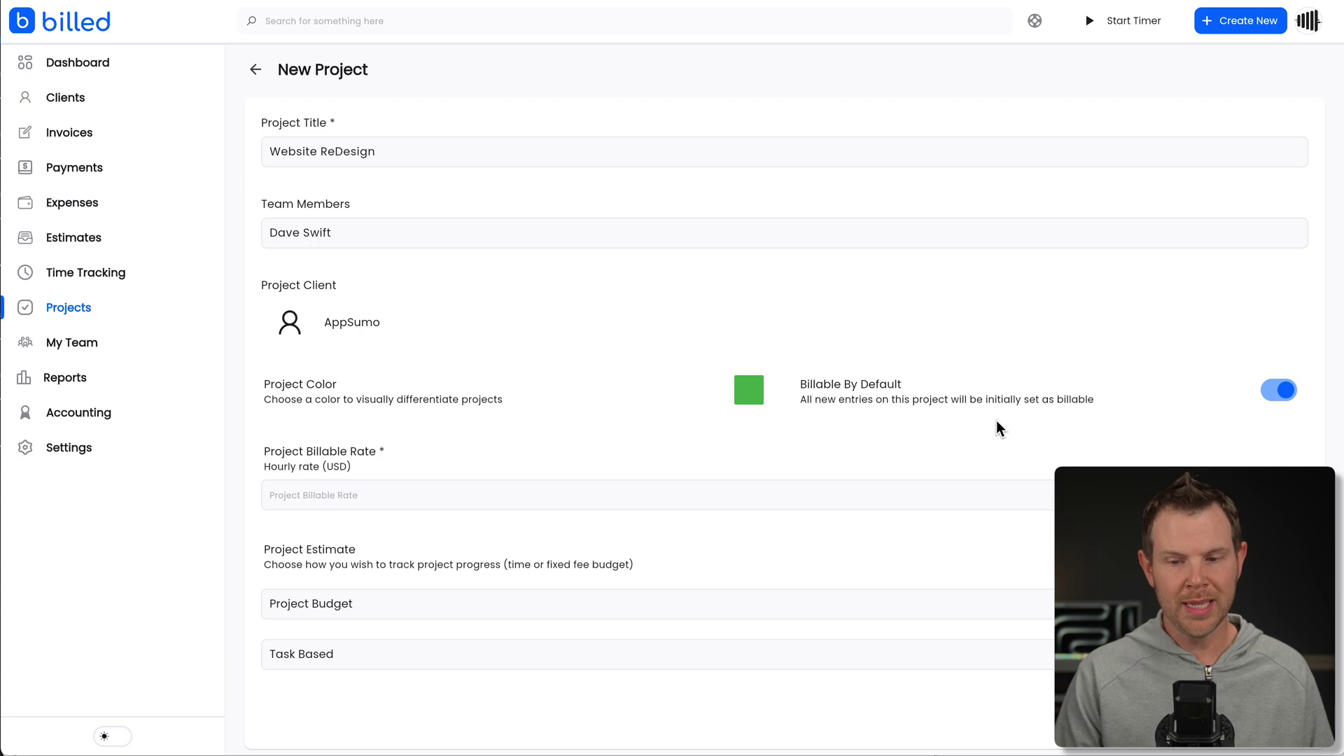
left_click(390, 492)
type("150")
key("Tab")
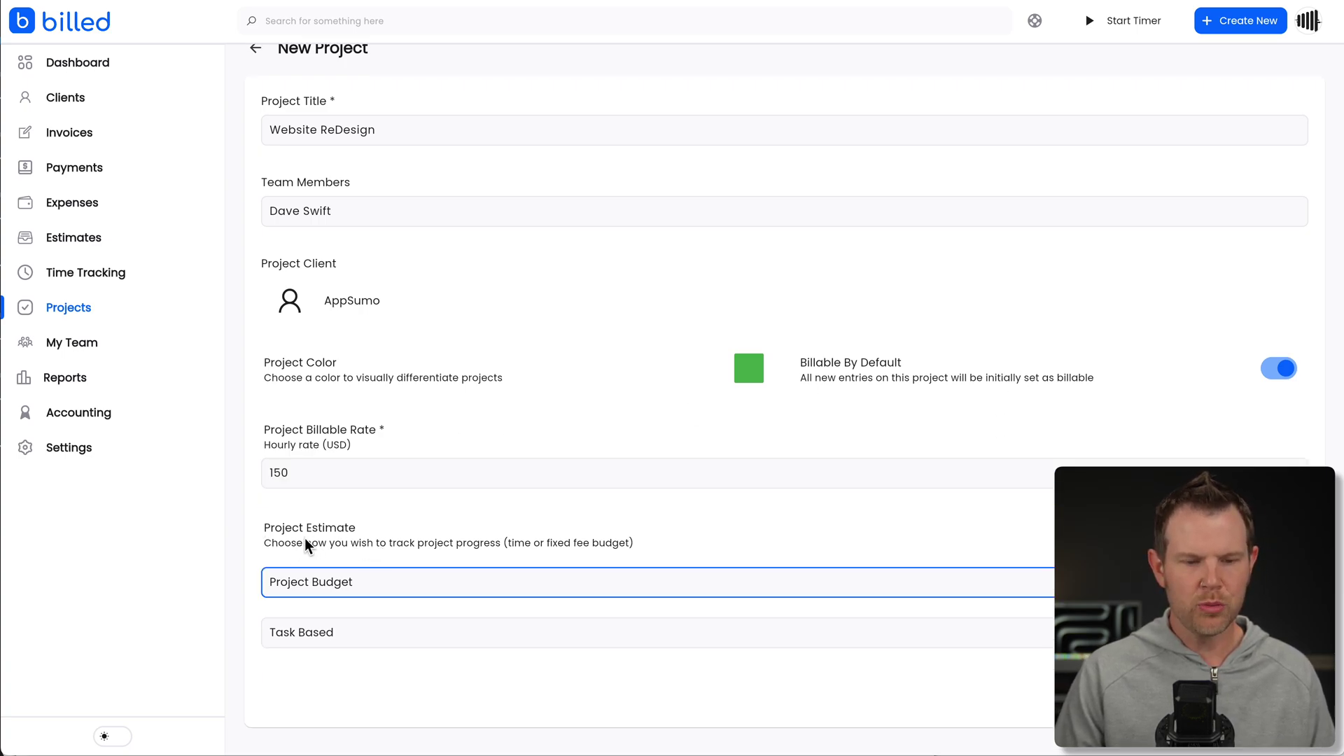
left_click(348, 590)
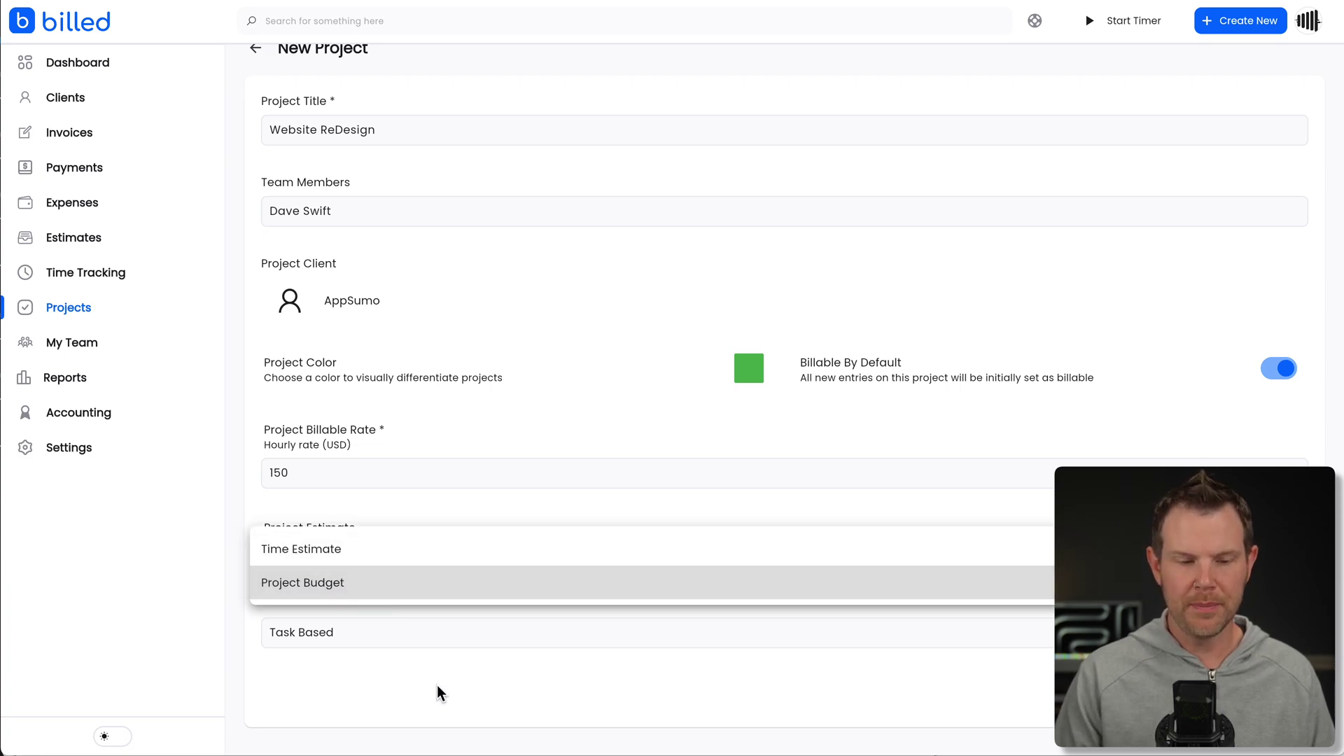
left_click(359, 633)
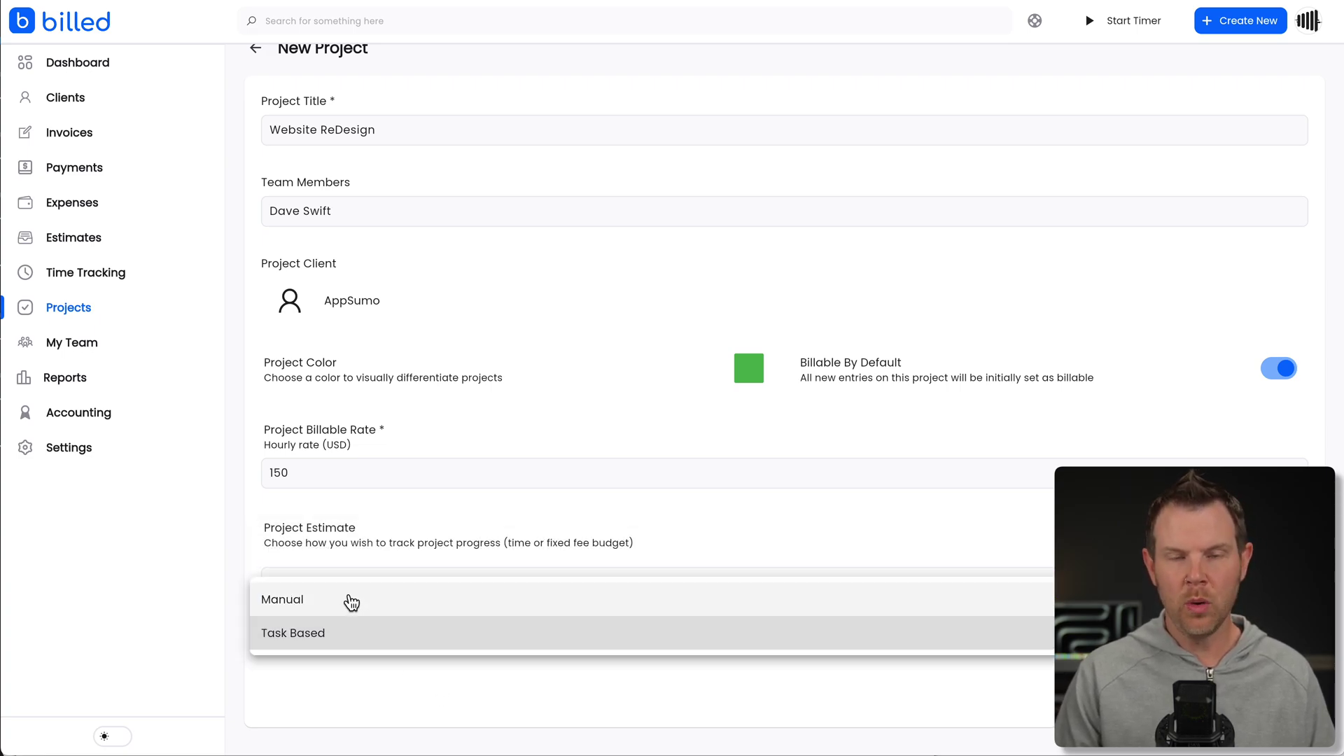
left_click(386, 679)
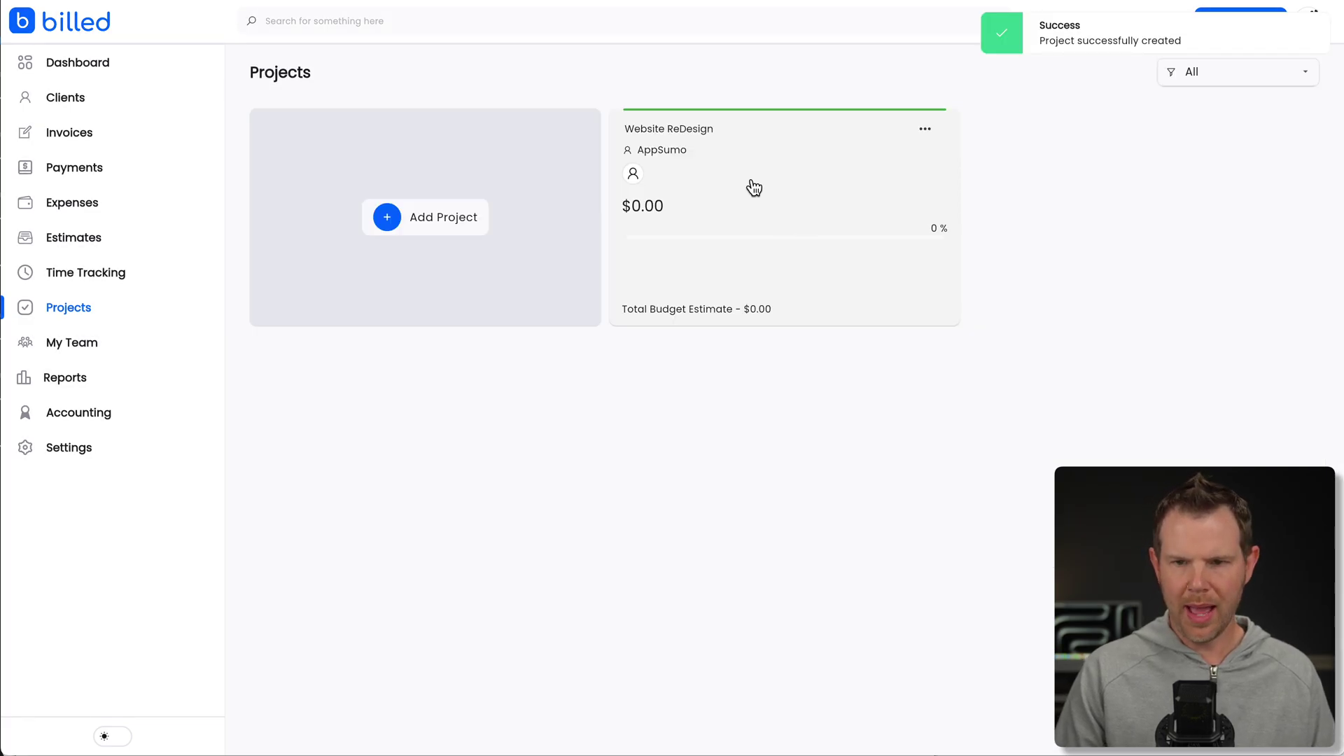
Add a Normal-priority 'Website Copy' task with a 1500 budget estimate to Website ReDesign.
left_click(764, 177)
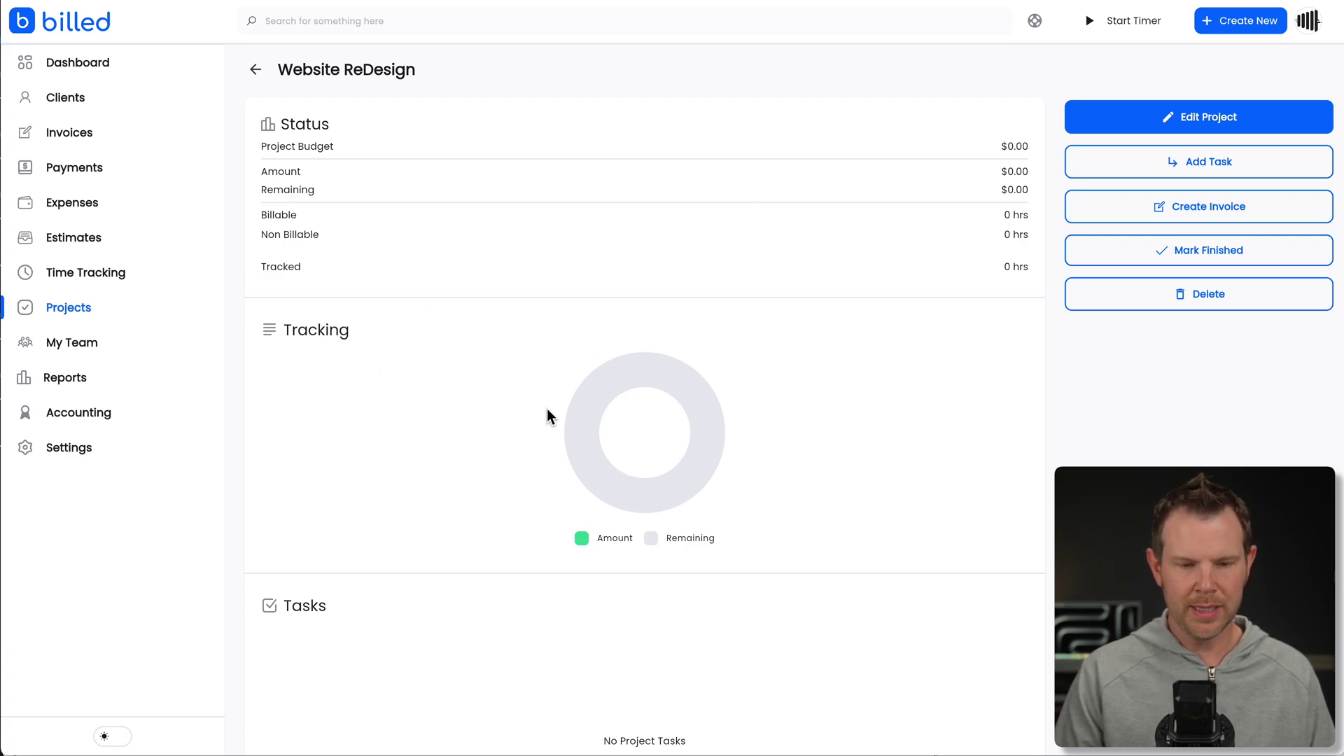
scroll(489, 593, "down", 2)
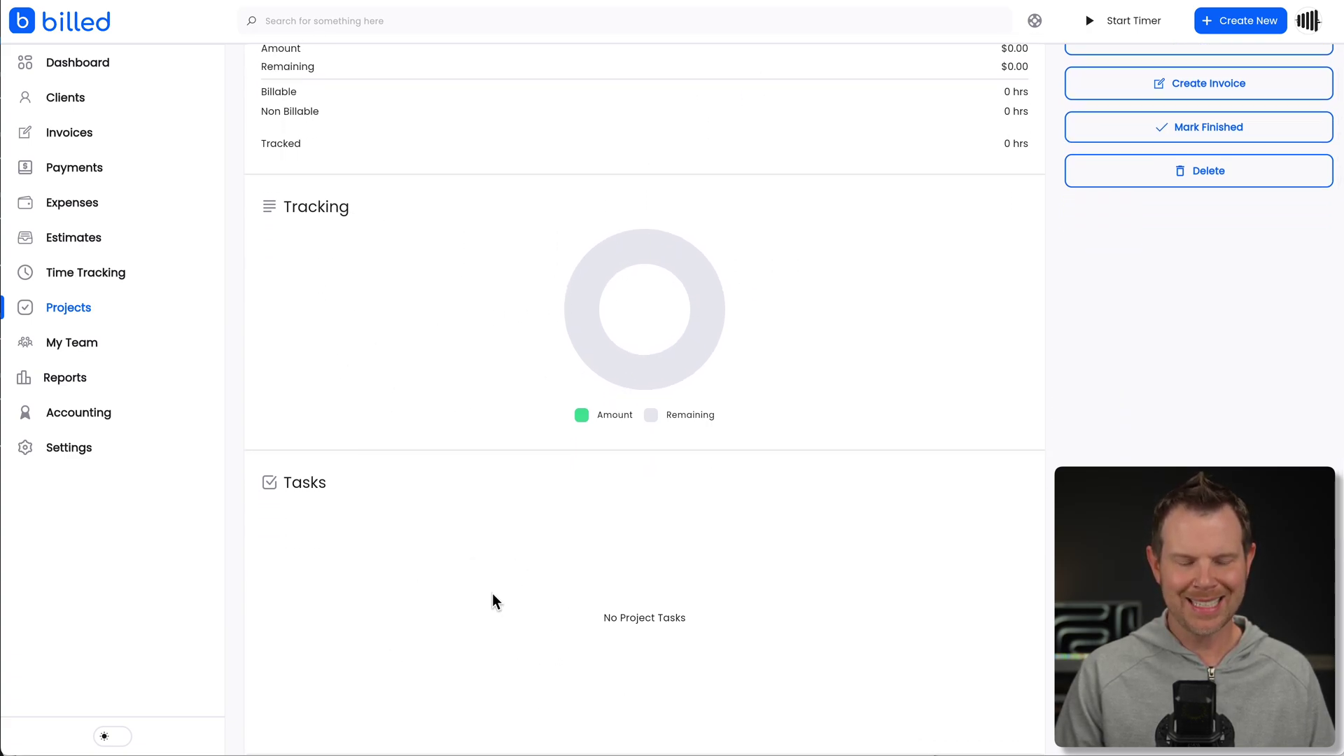
scroll(493, 600, "down", 3)
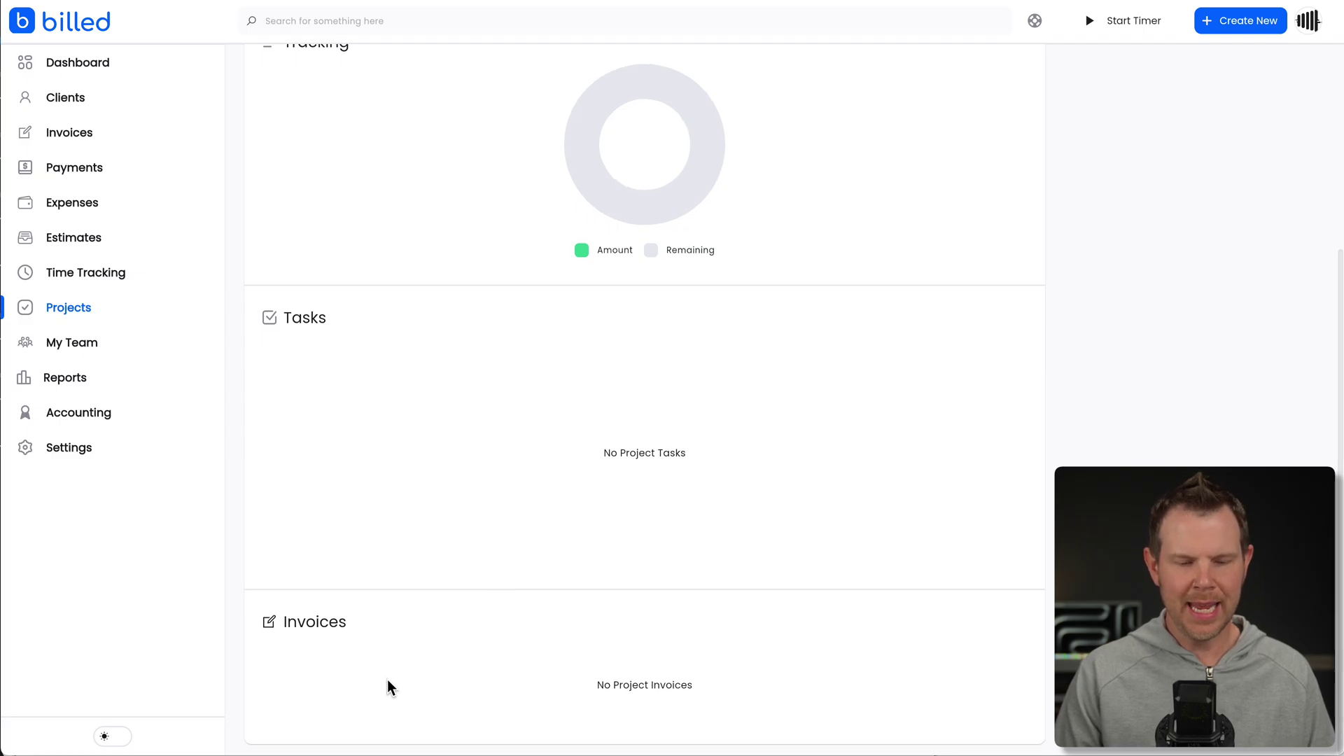
scroll(632, 682, "up", 5)
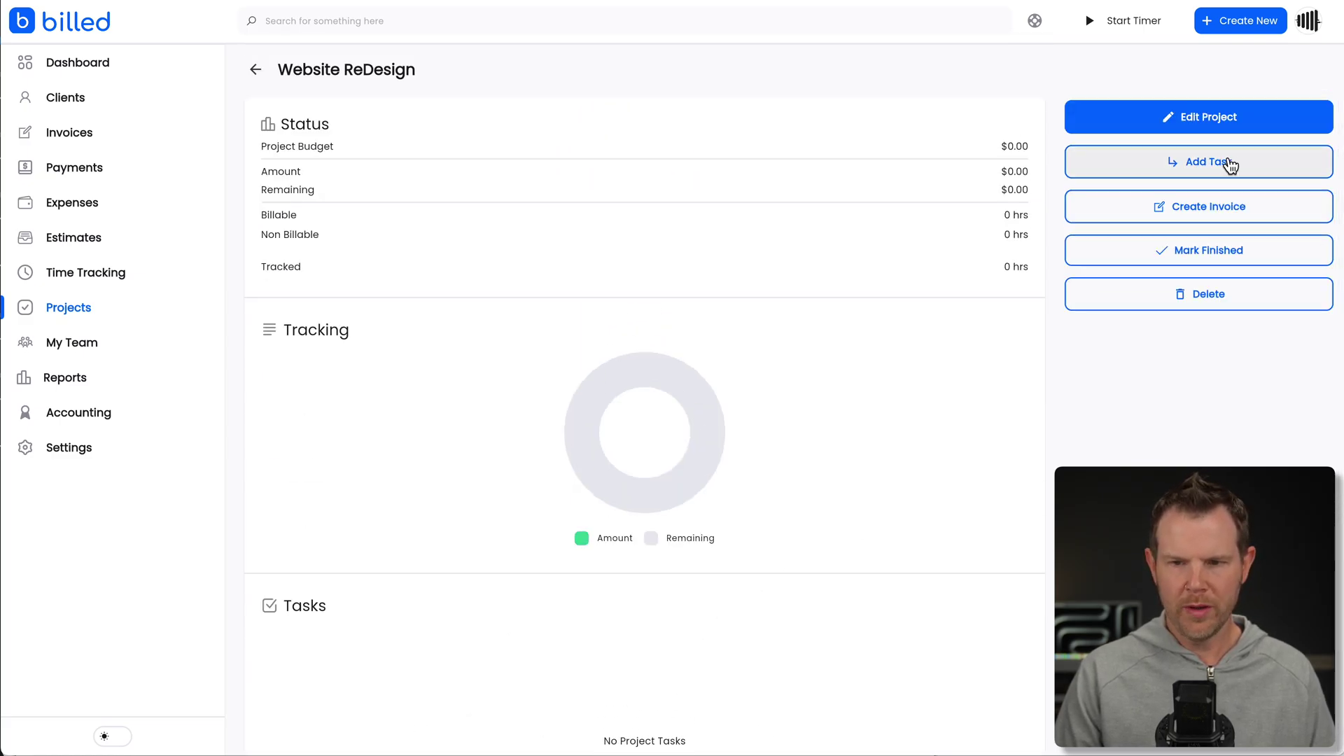
left_click(1214, 165)
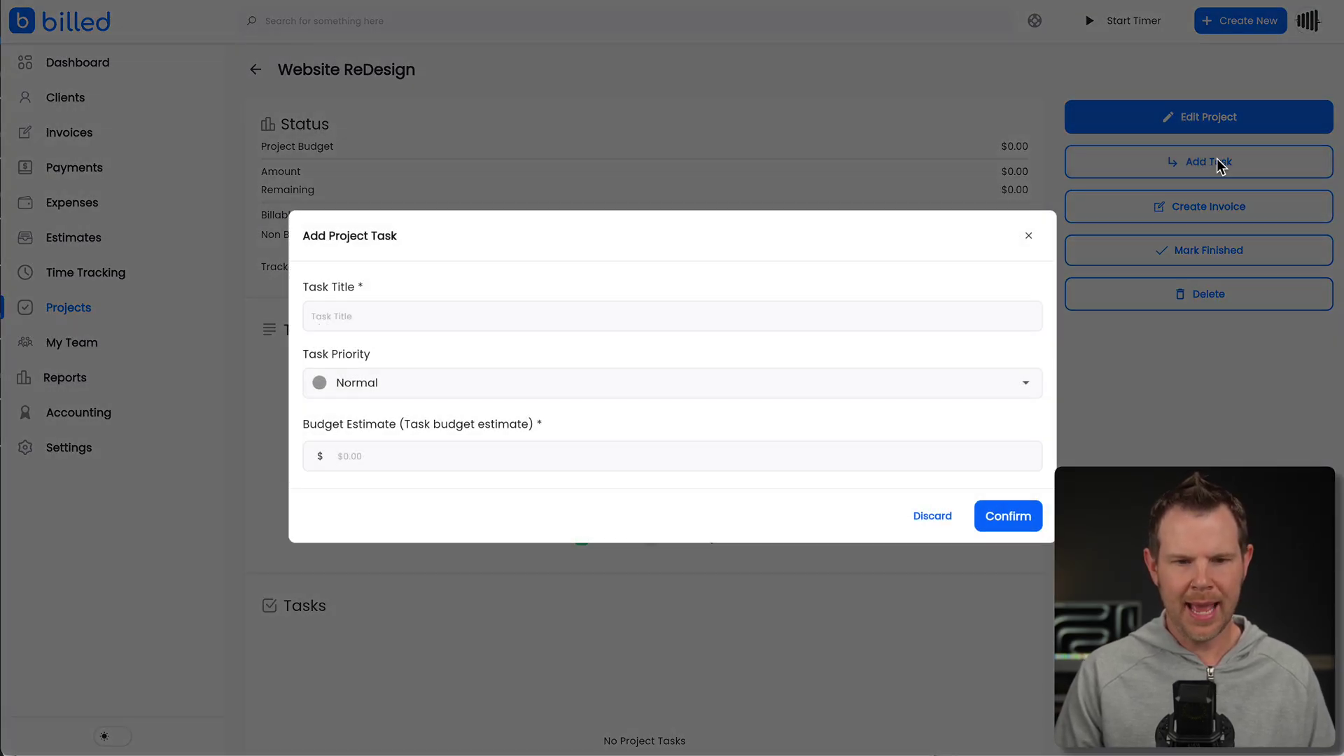
left_click(455, 318)
type("Website Copy")
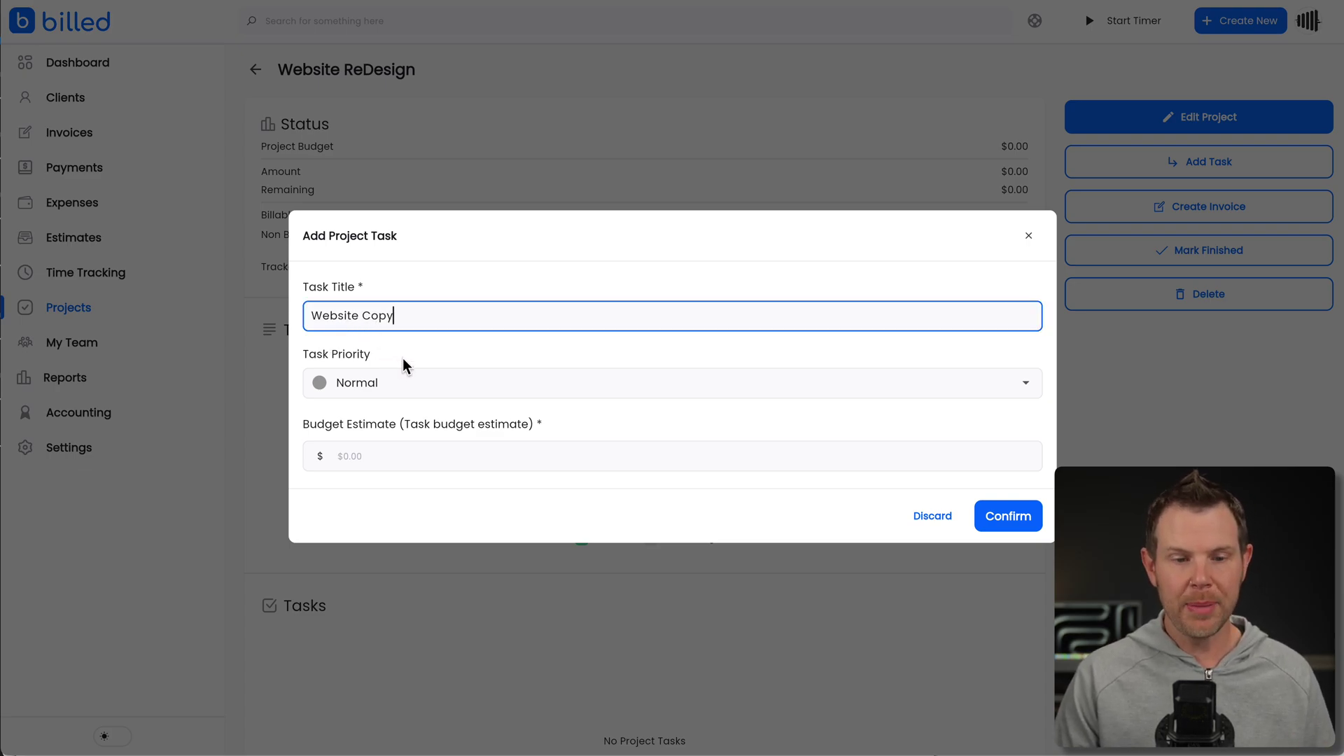
left_click(385, 386)
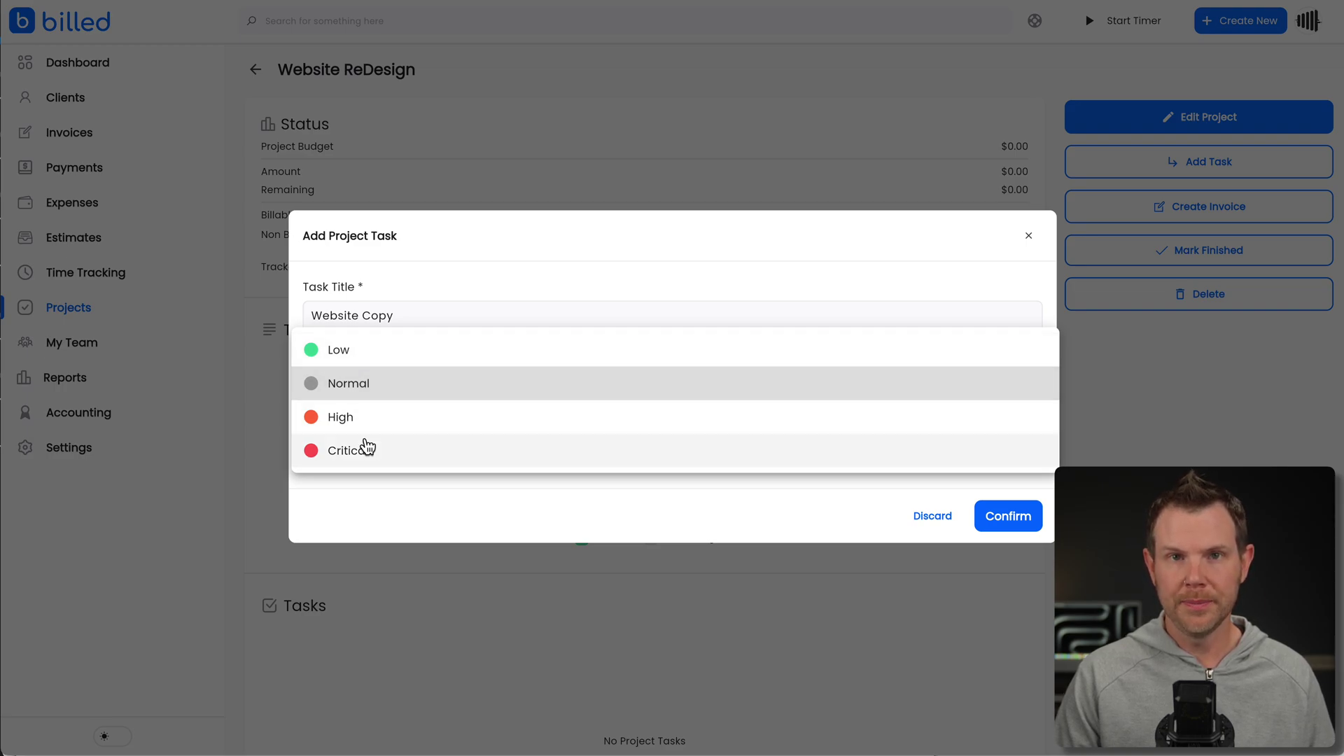
left_click(368, 470)
left_click(381, 459)
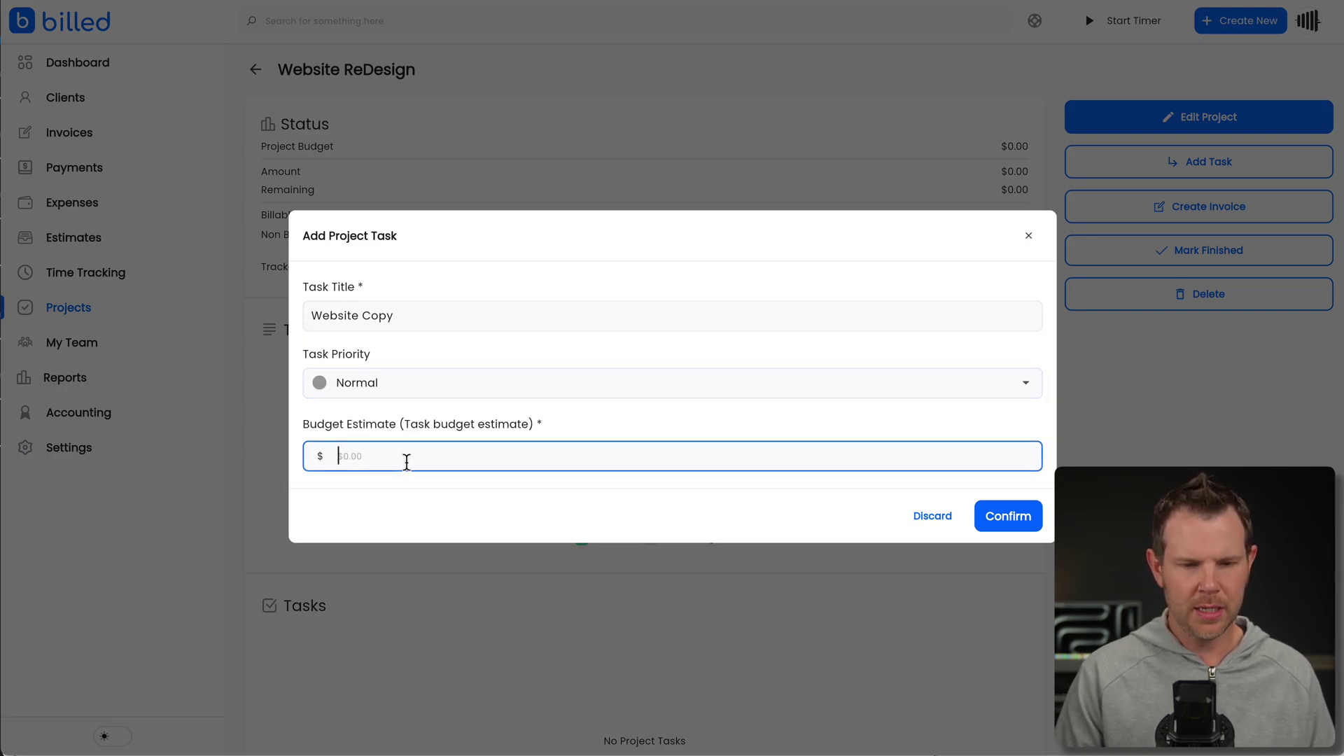
type("1500")
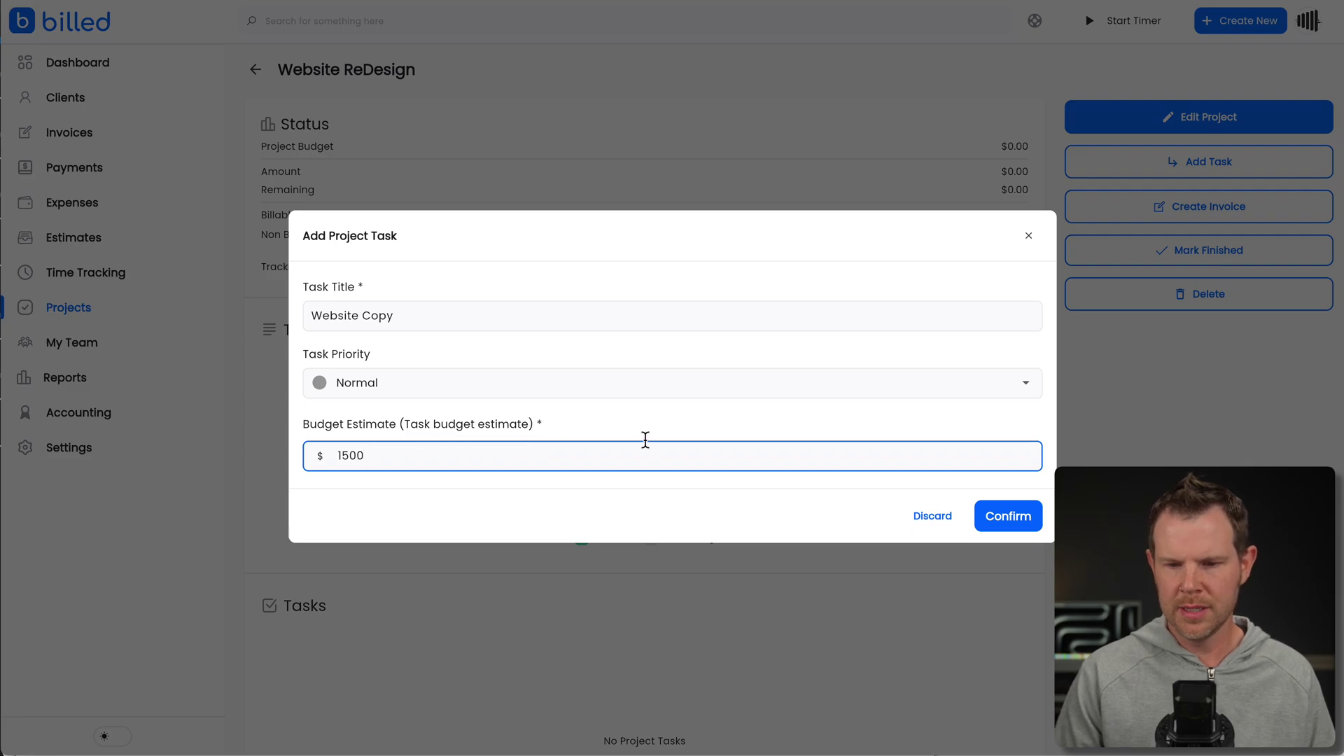
left_click(1007, 518)
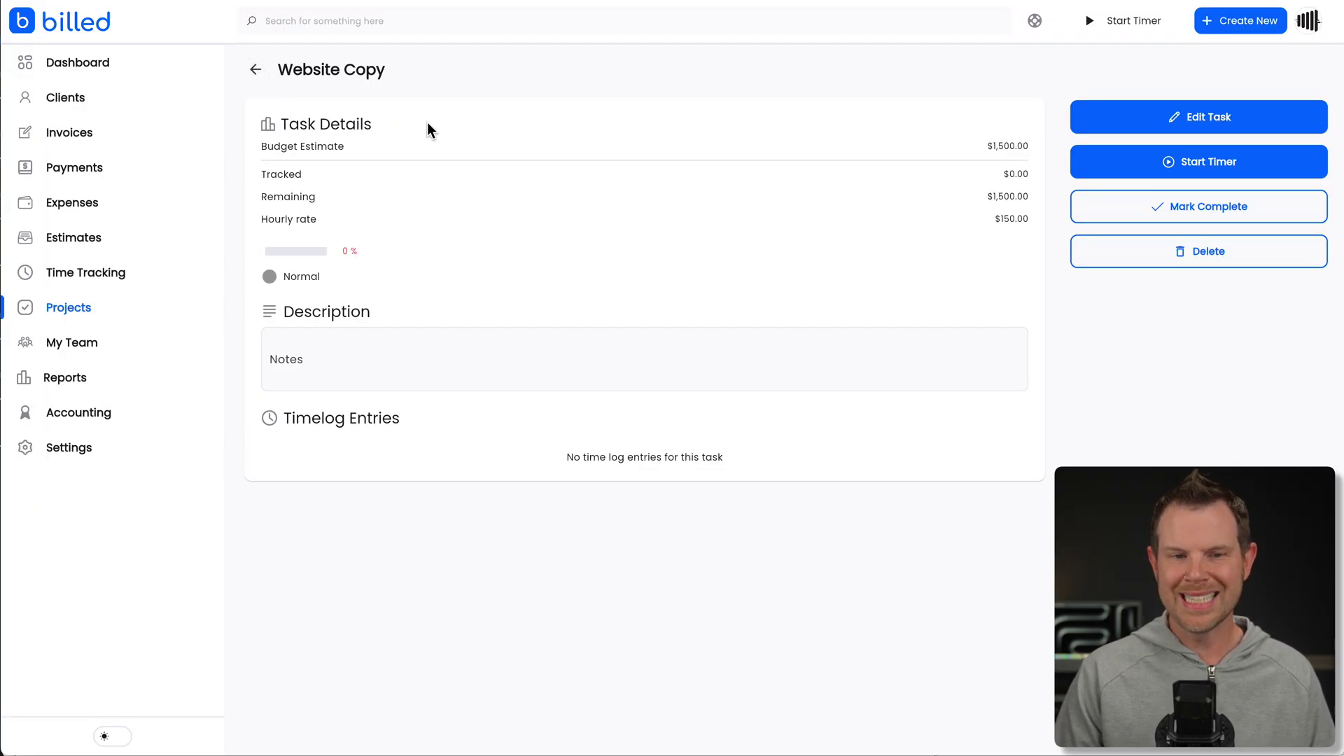
Mark the Website Copy task complete and begin an invoice for the project.
left_click(255, 70)
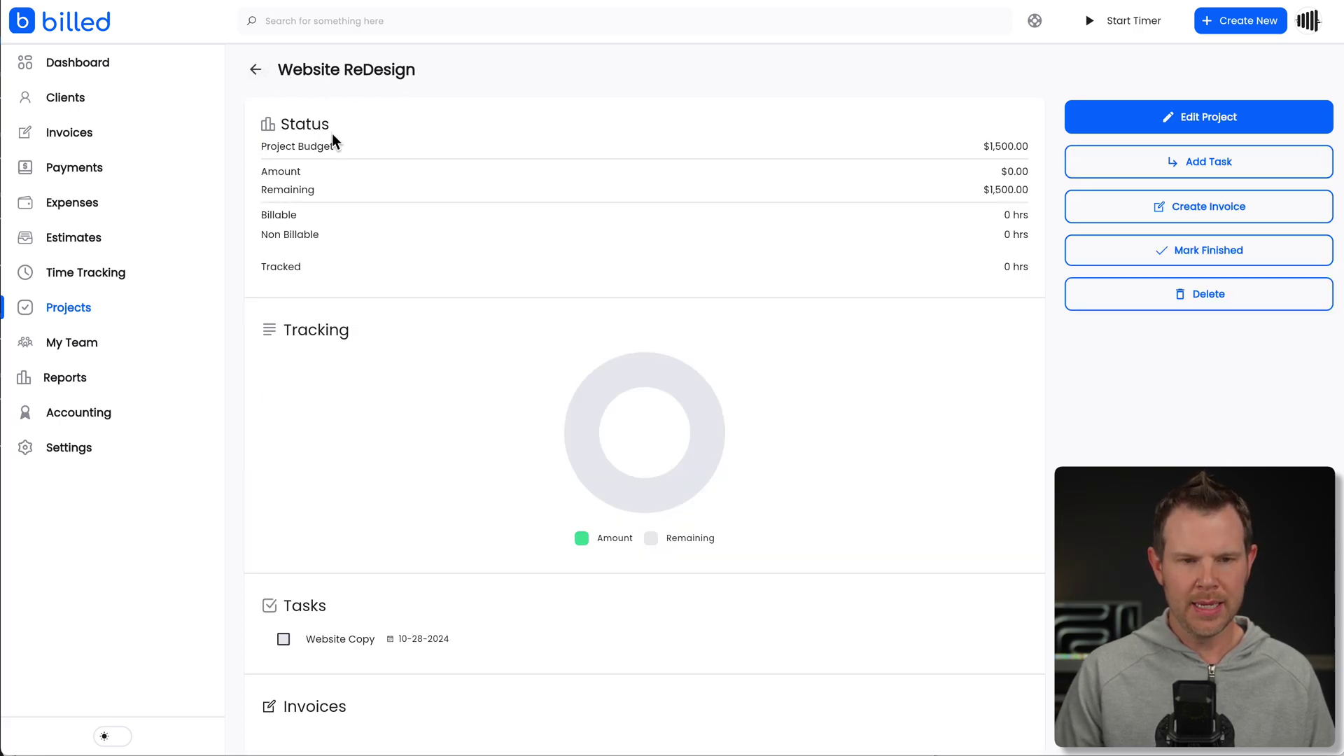
scroll(437, 447, "down", 1)
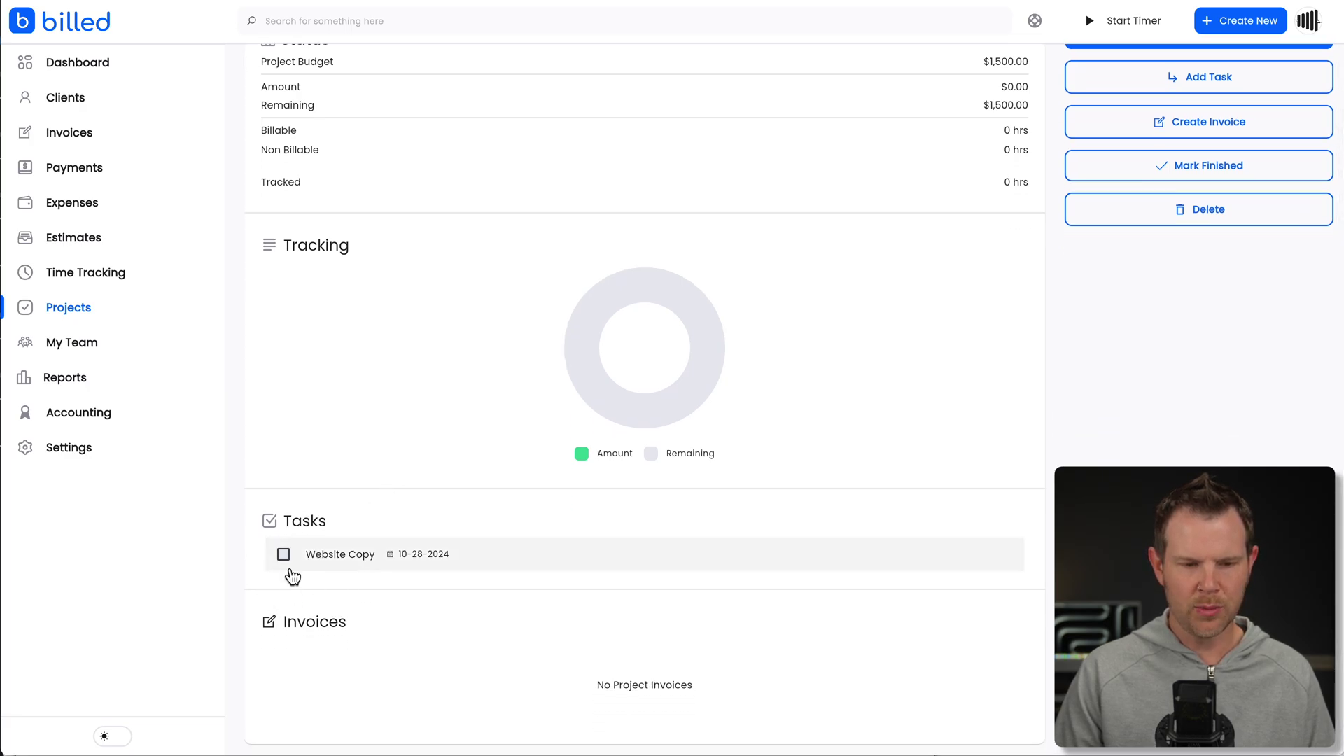
left_click(284, 555)
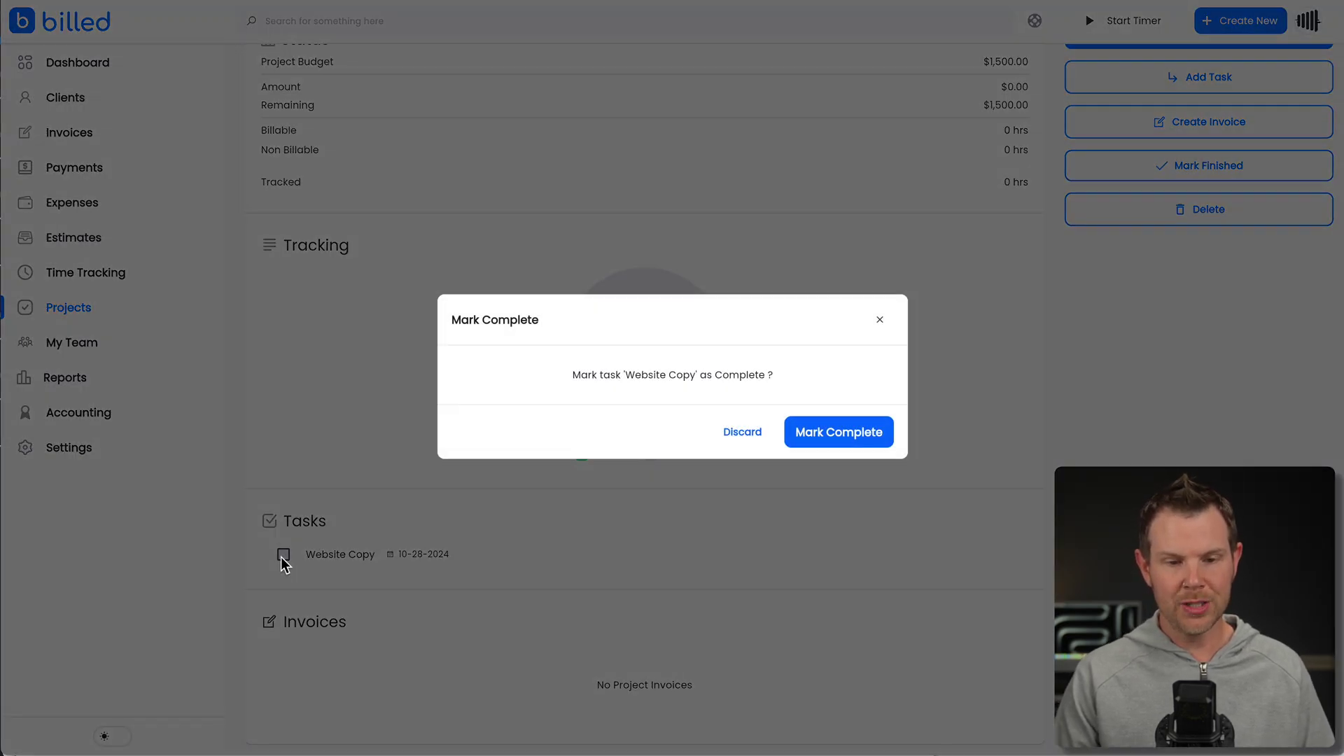
left_click(833, 435)
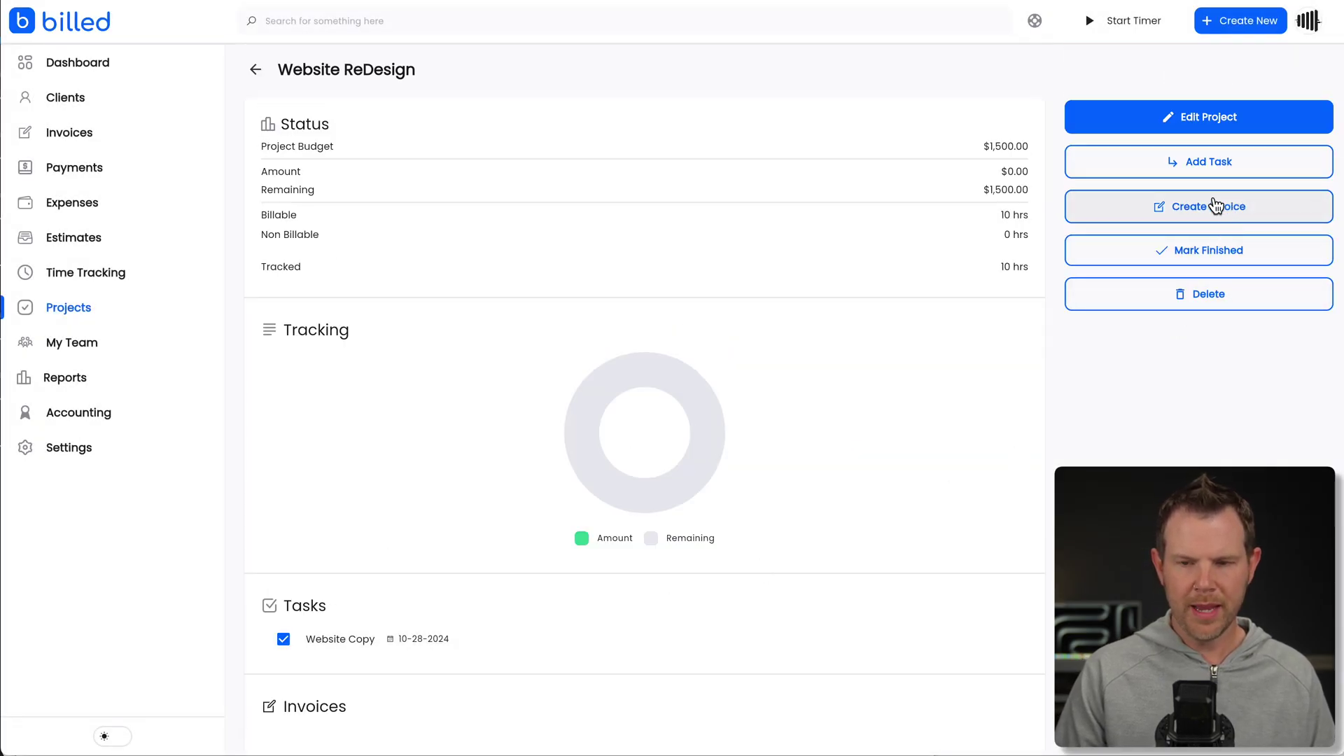
left_click(1240, 205)
Set the Website ReDesign invoice type to Task Based and review the $1,500 total.
left_click(324, 488)
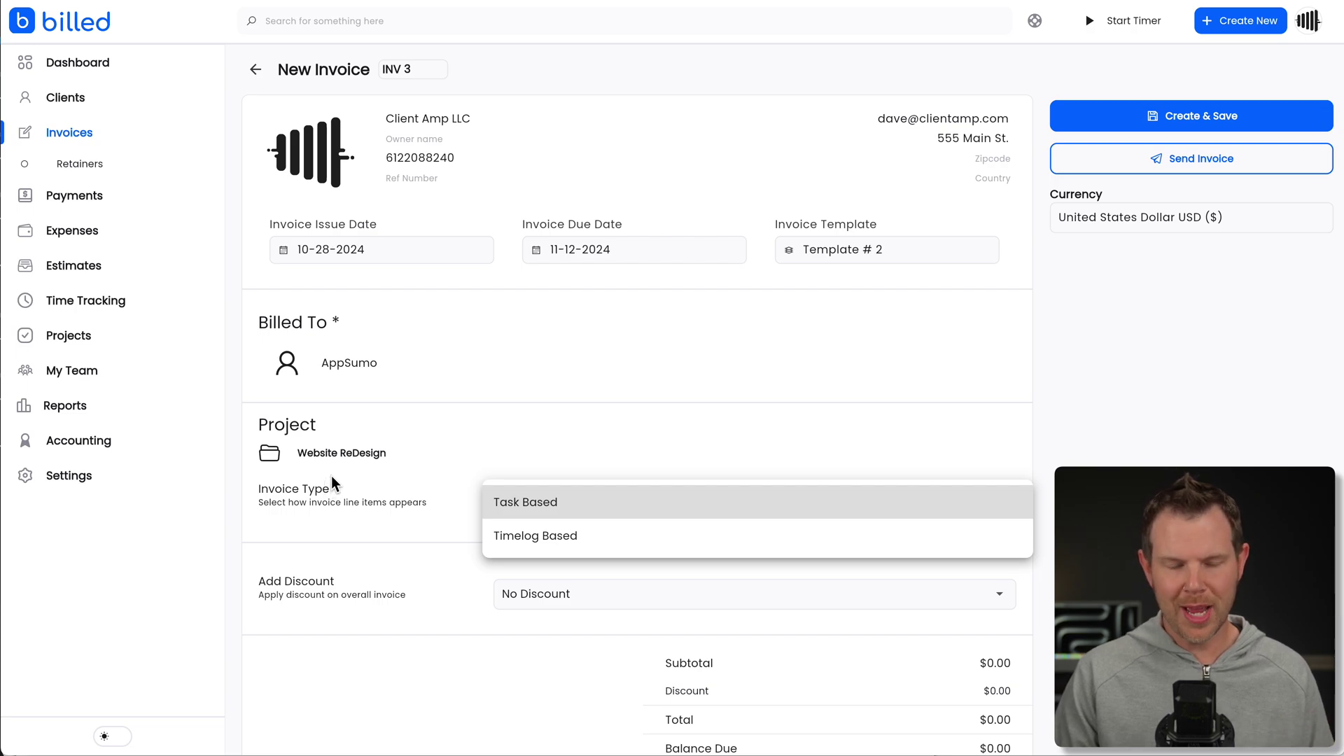
left_click(533, 506)
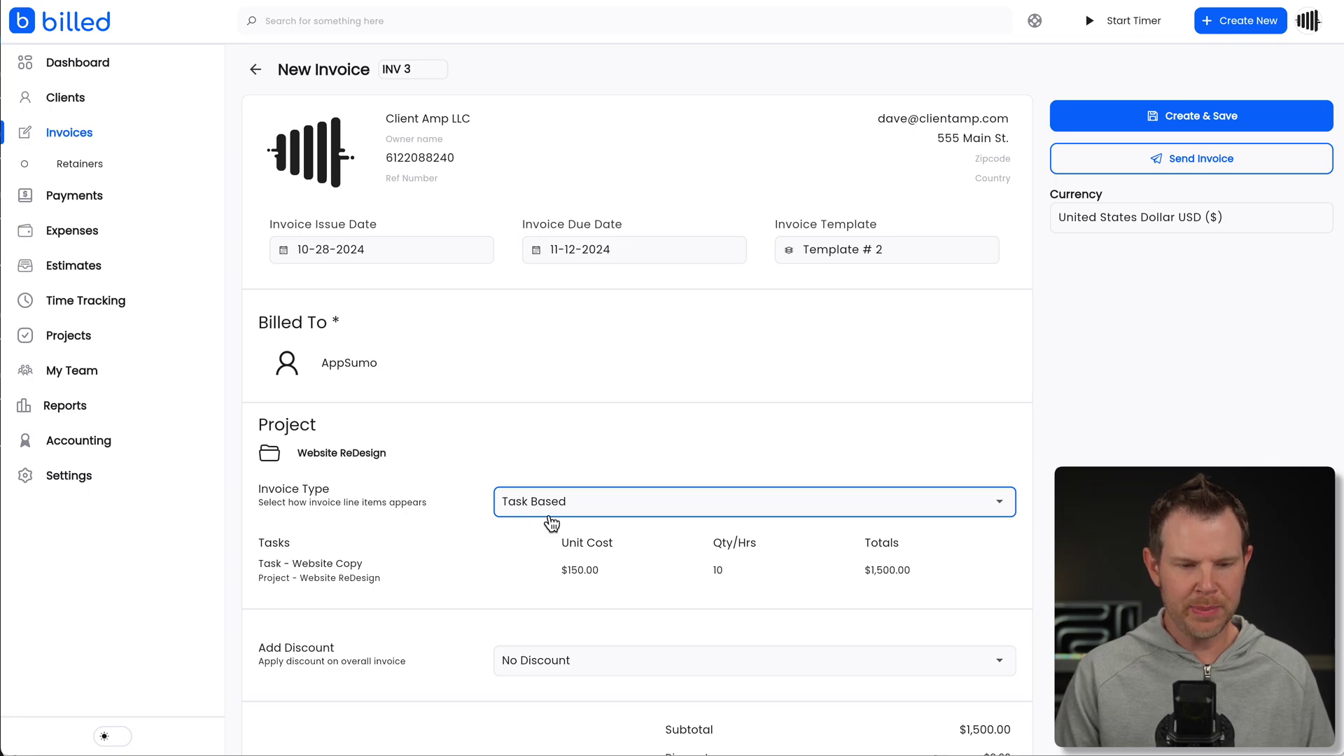
scroll(472, 574, "down", 3)
scroll(514, 576, "down", 1)
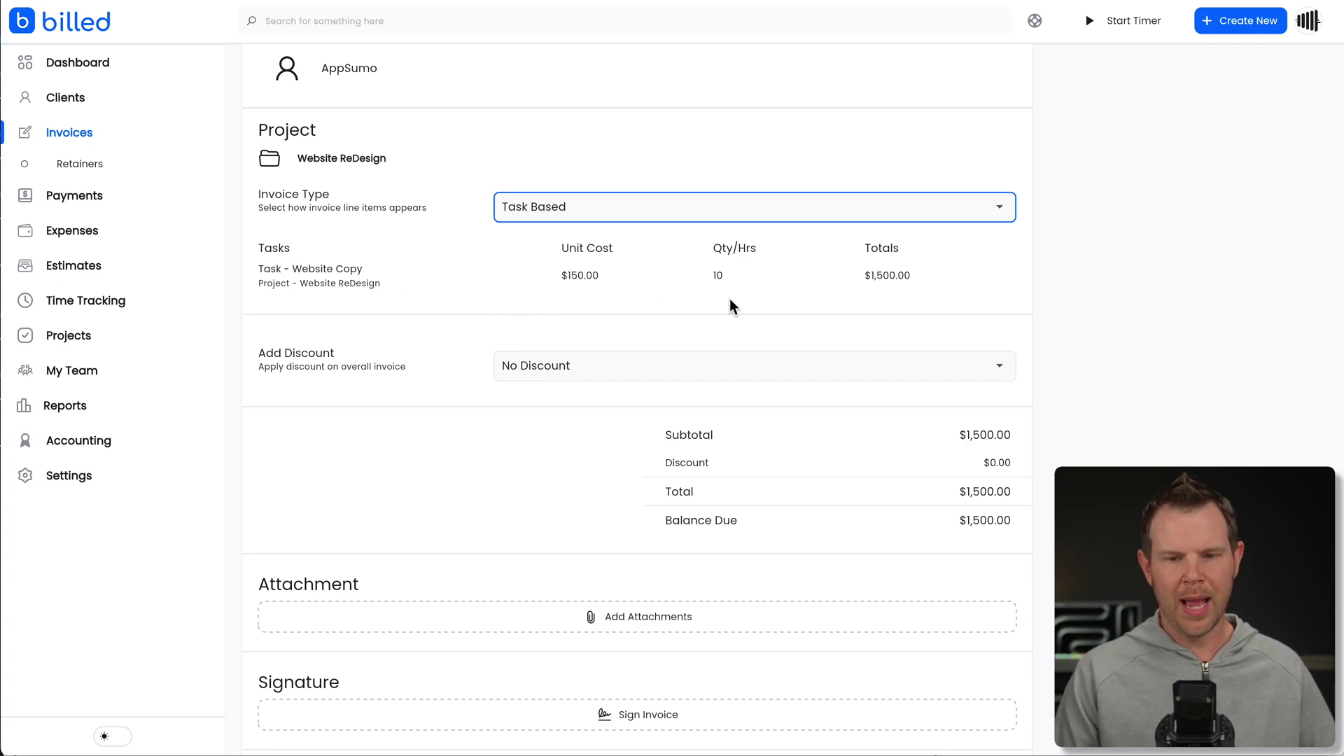
scroll(851, 312, "up", 4)
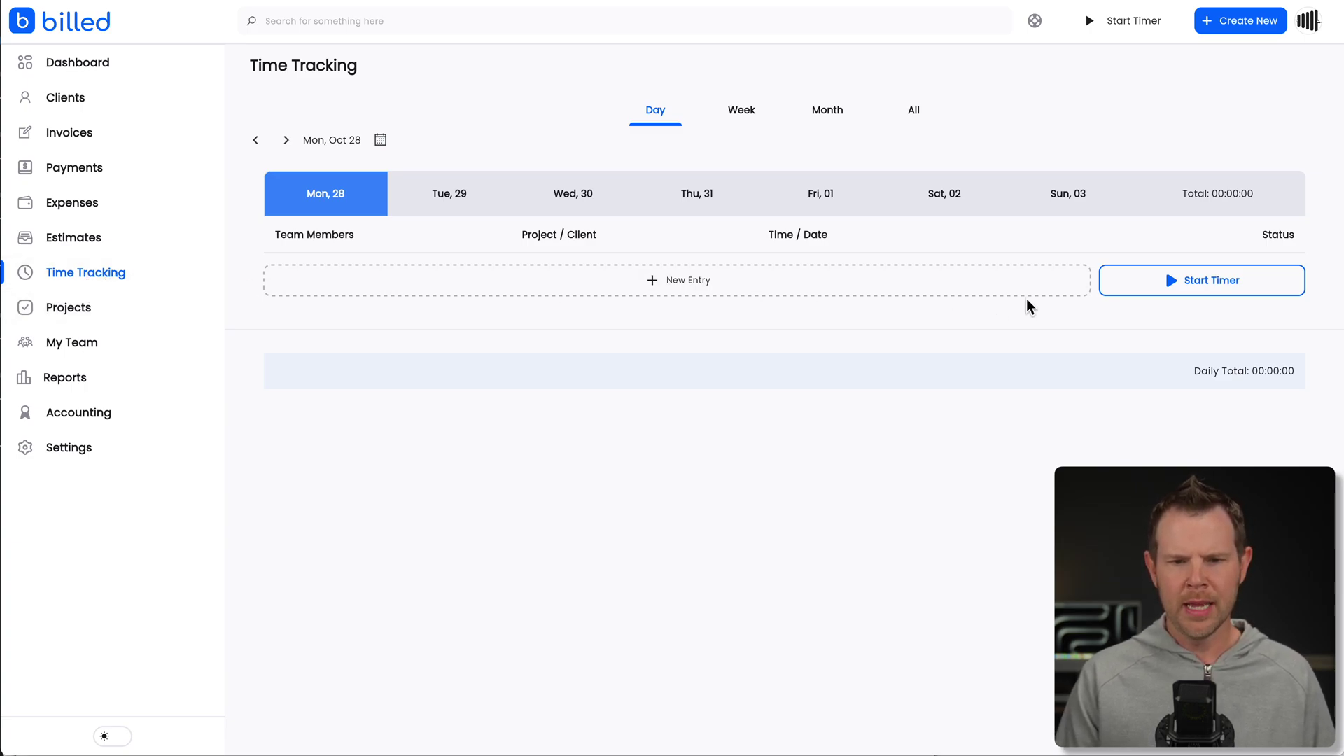
Start a manual time entry for Website ReDesign and create a new 'Wireframes' task.
left_click(802, 280)
left_click(434, 287)
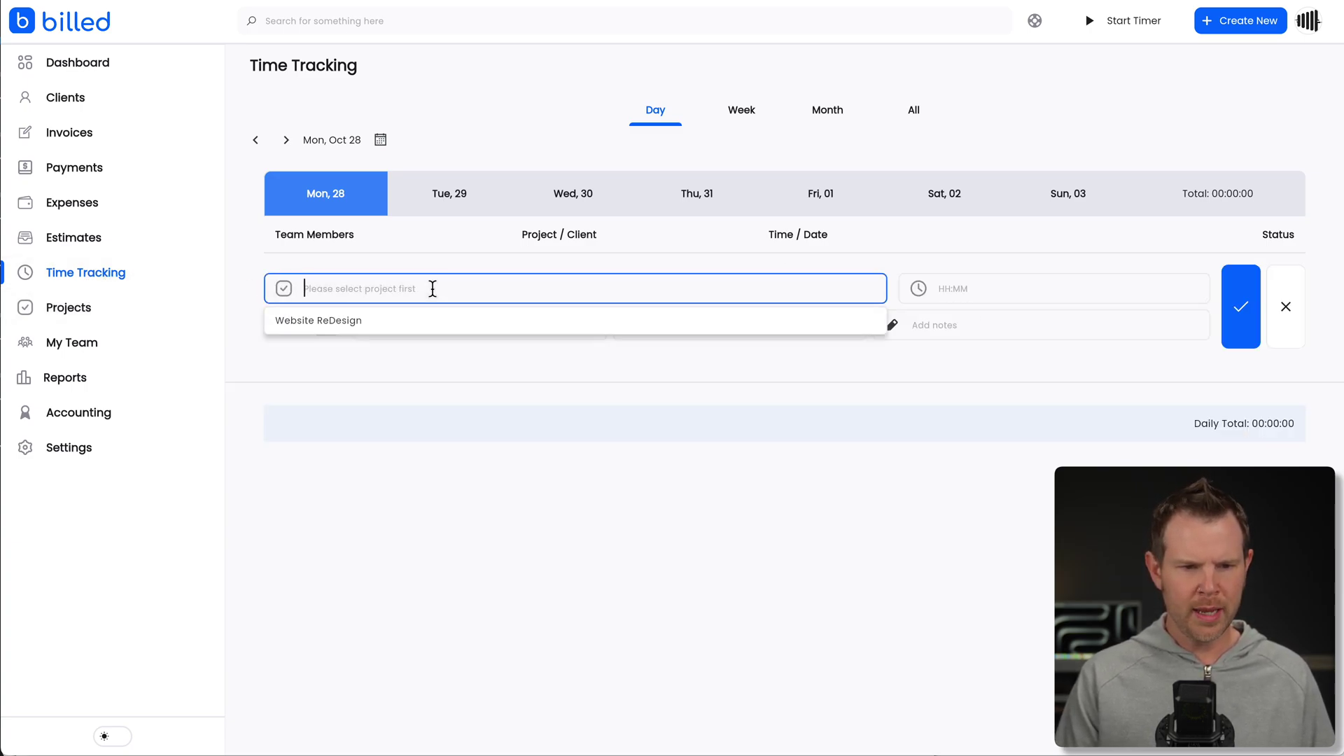
left_click(398, 326)
left_click(737, 289)
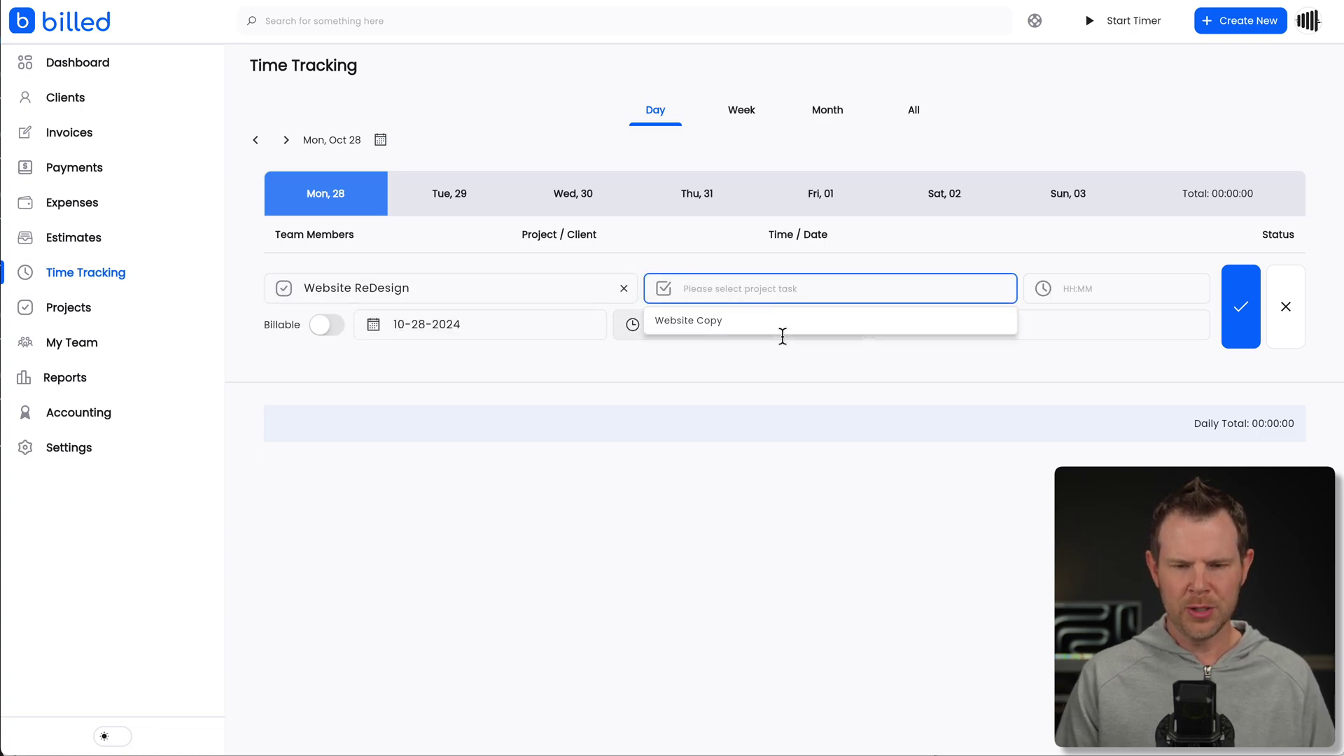
left_click(730, 321)
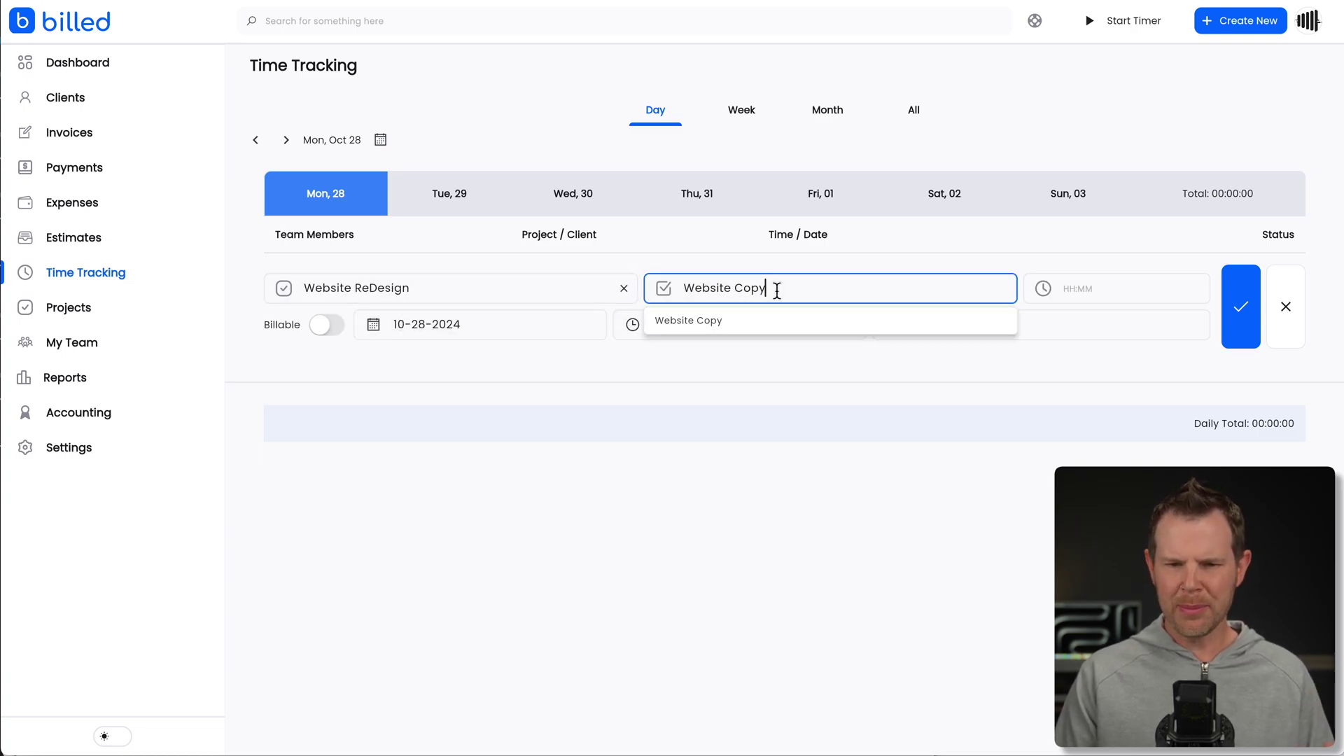
left_click(776, 290)
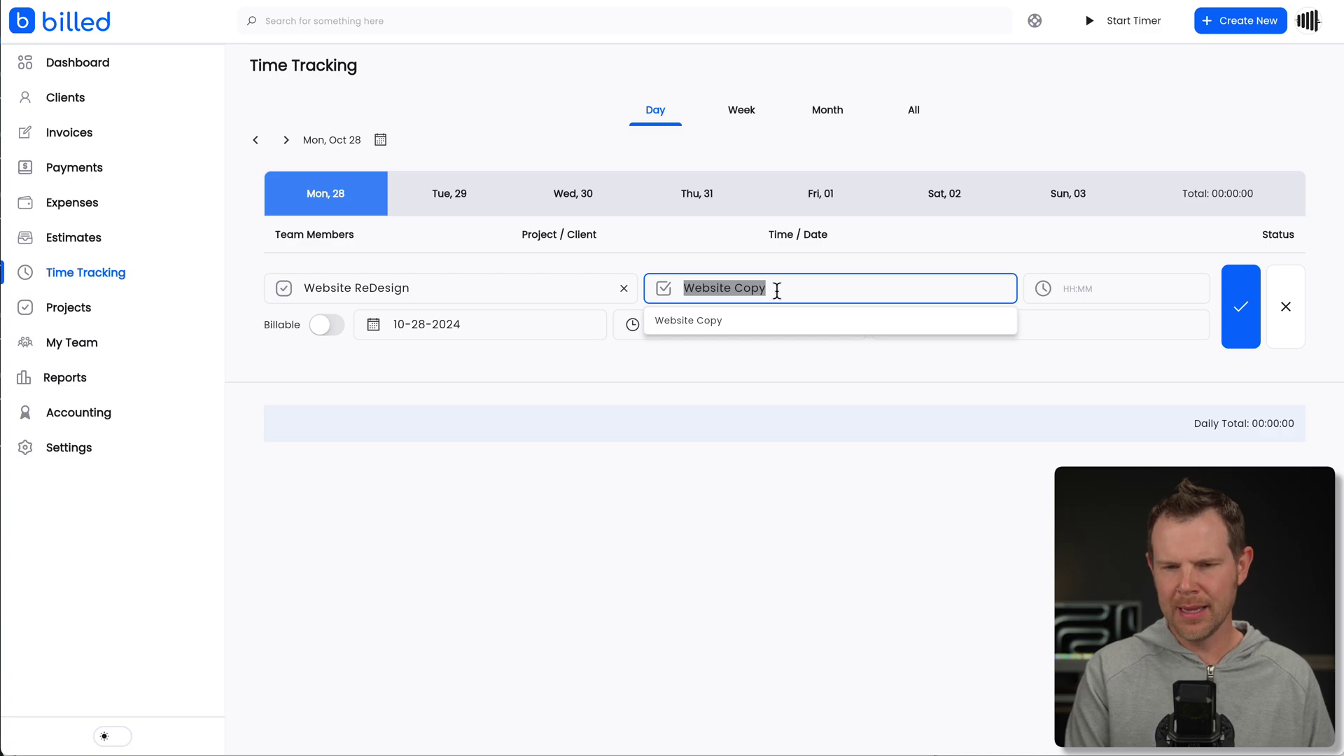
type("Wireframes")
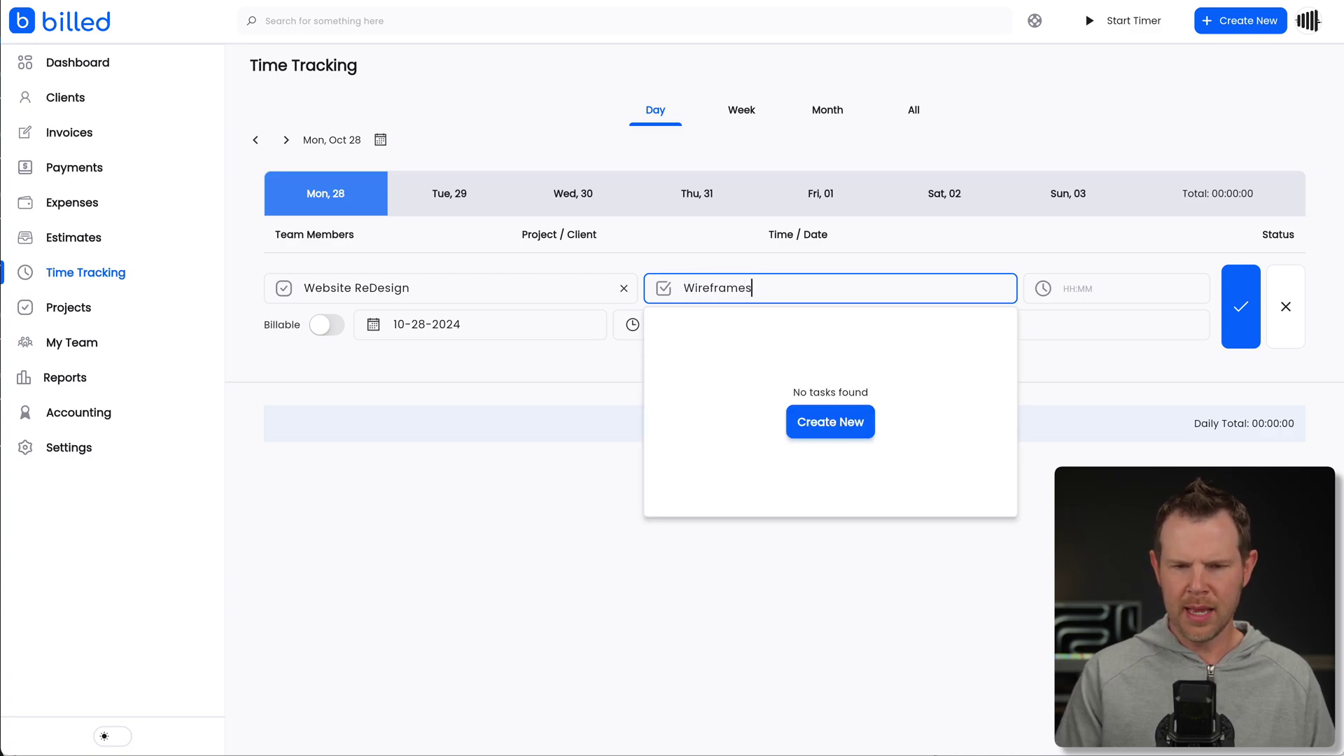
left_click(831, 429)
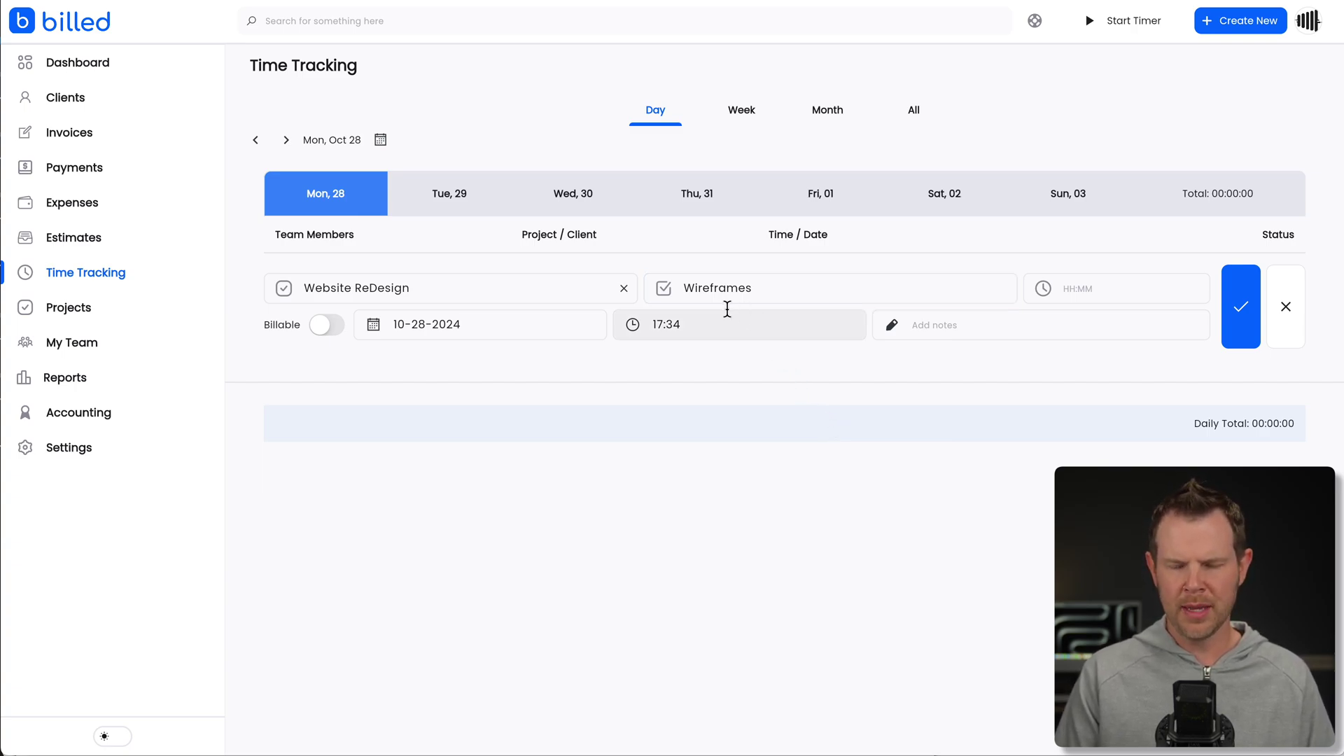
Change the entry's task to Website Copy and set its duration to 01:00.
left_click(779, 291)
key("ctrl+a")
key("BackSpace")
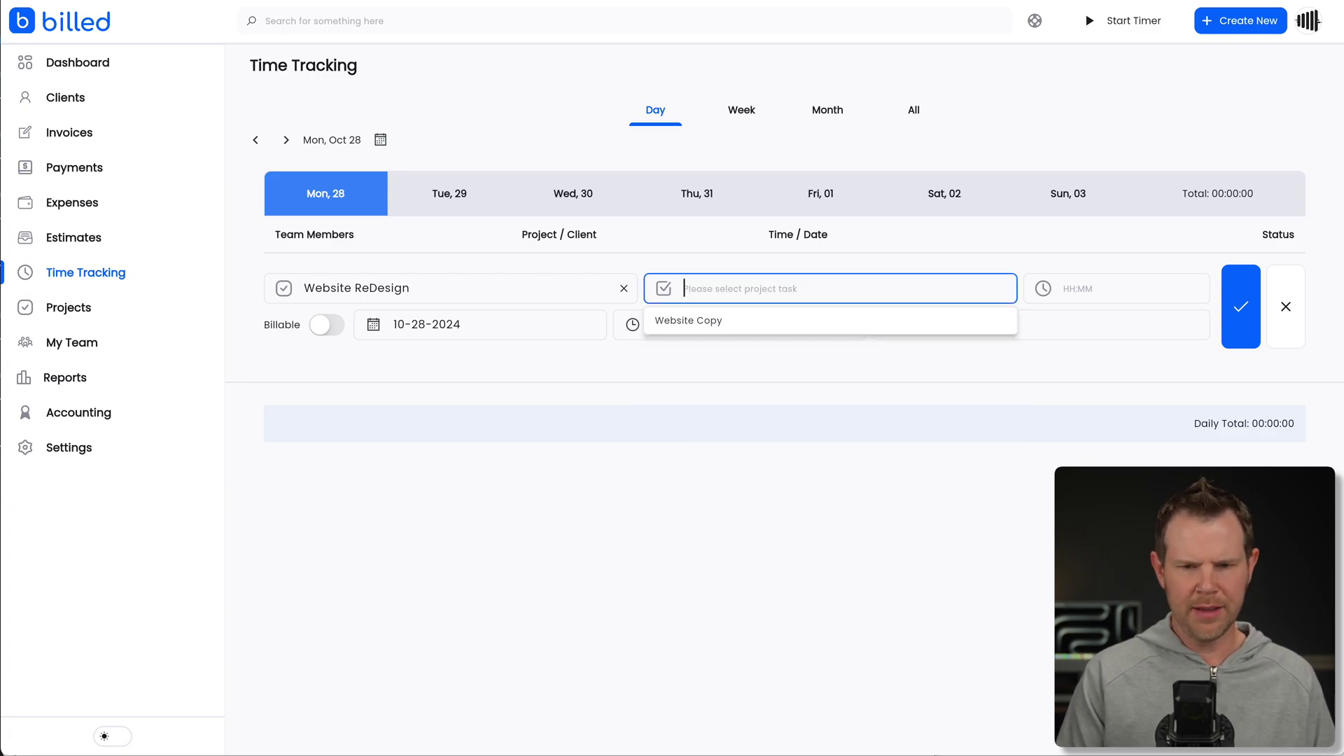
left_click(725, 319)
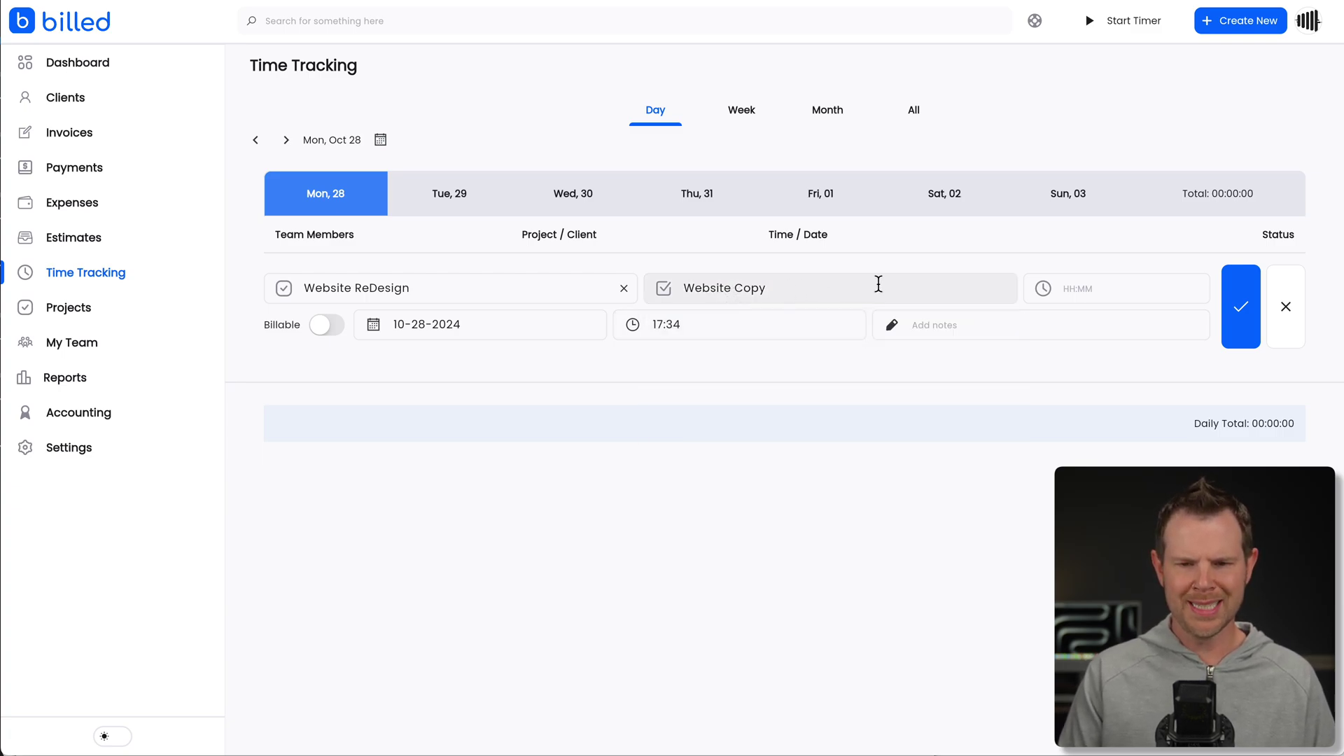
left_click(1118, 291)
type("01:")
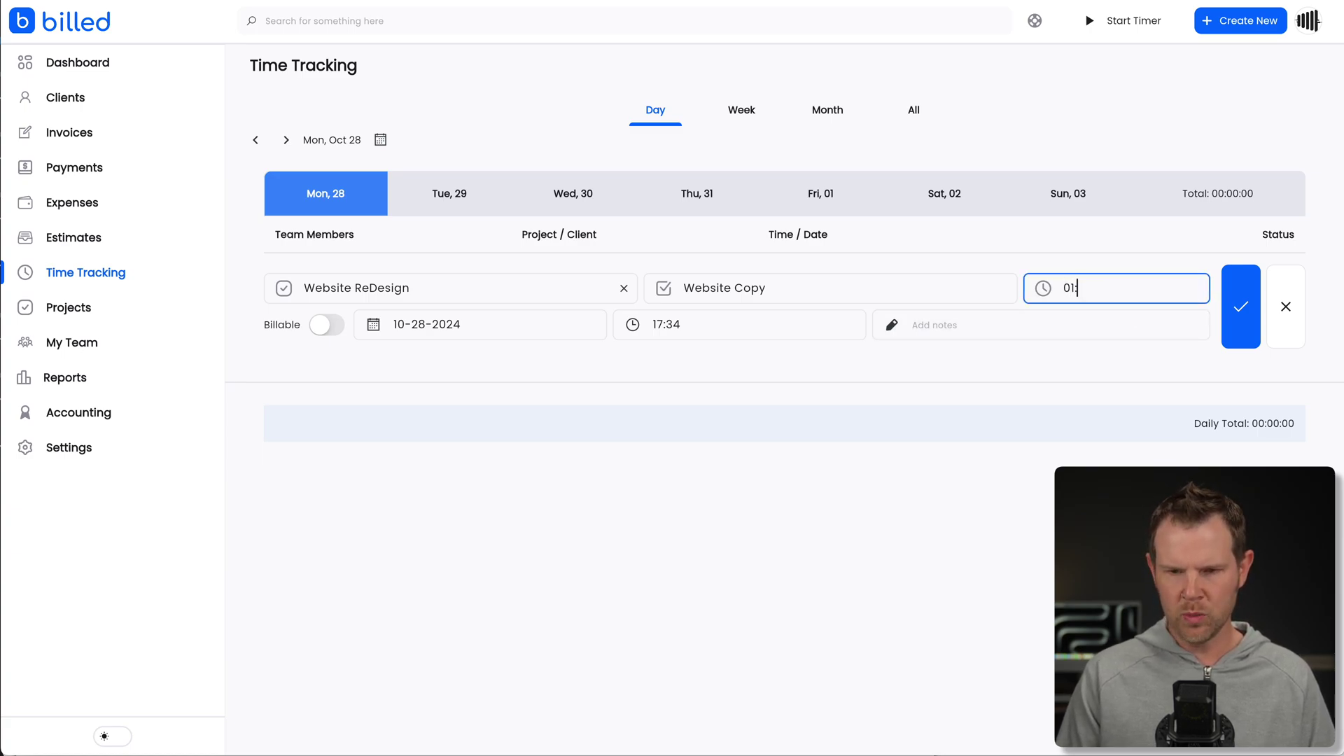
type("00")
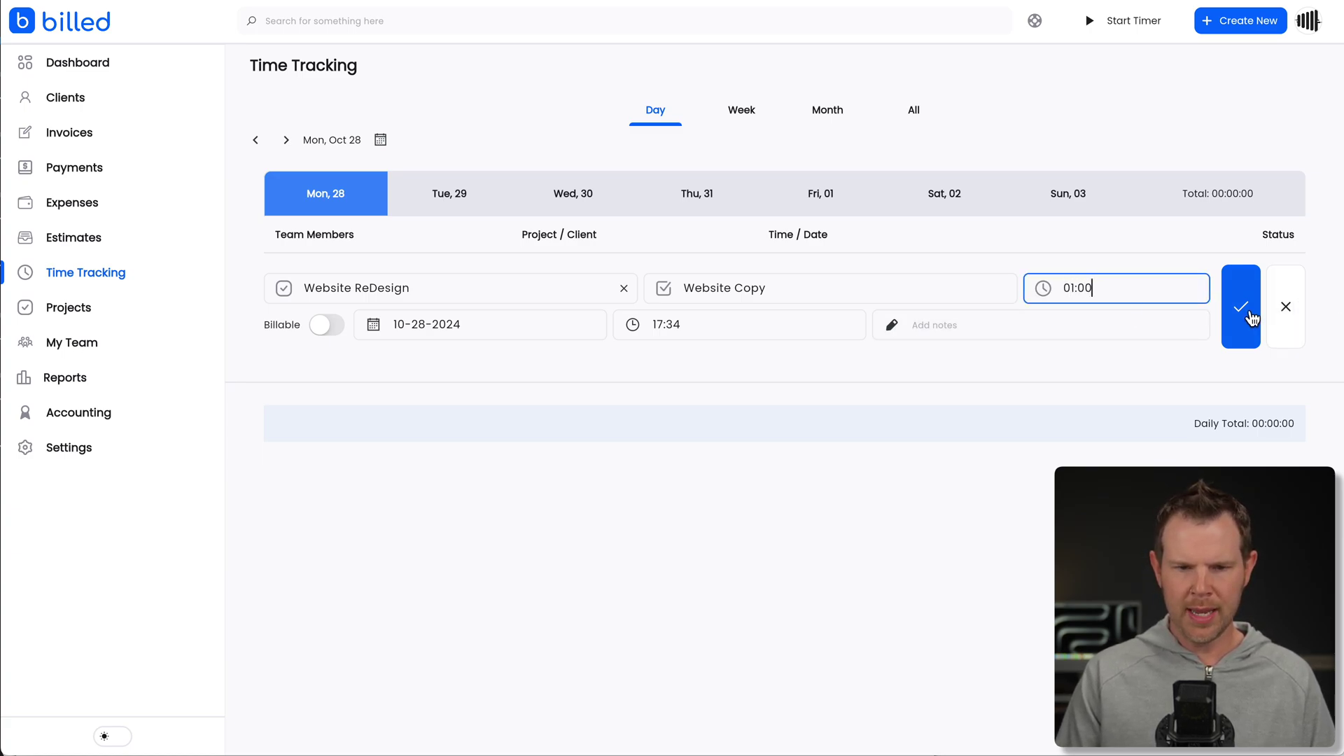
Mark the entry billable, date it October 27 at 17:10, and save it.
left_click(327, 325)
left_click(459, 329)
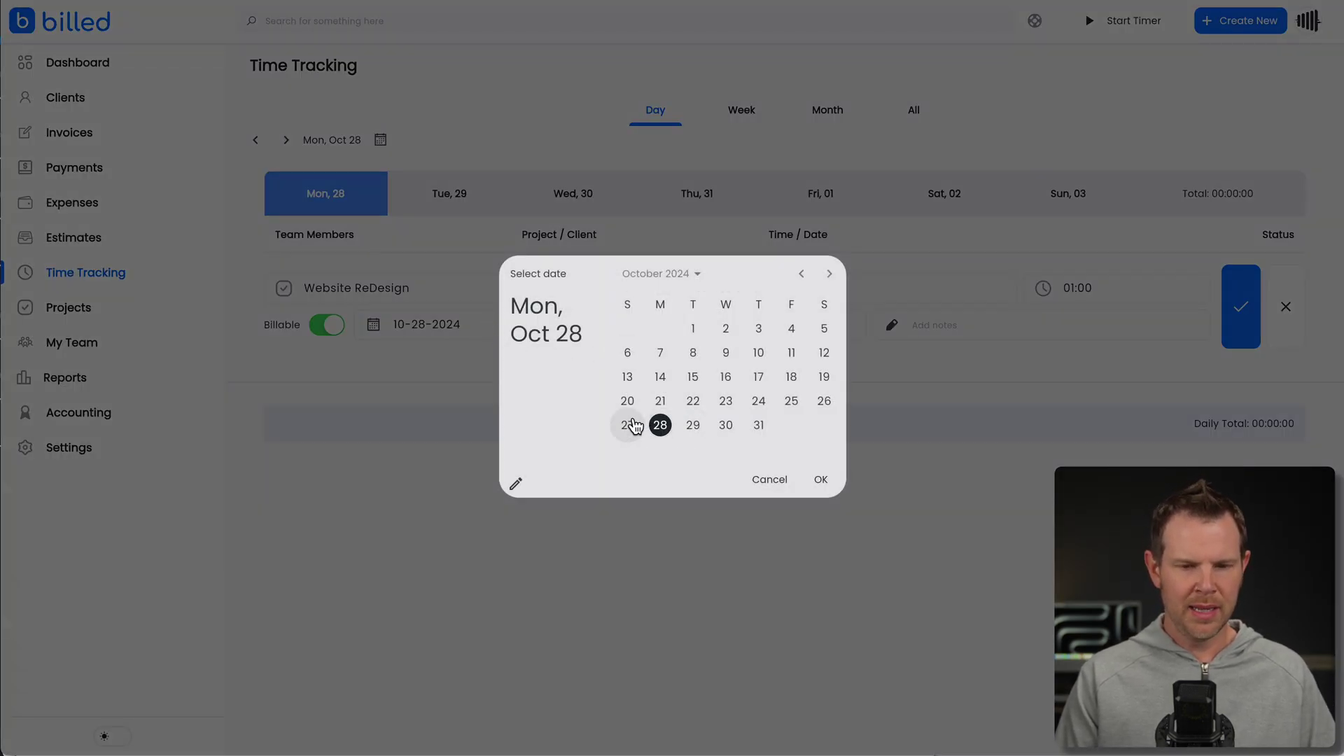
left_click(627, 425)
left_click(819, 479)
left_click(706, 342)
left_click(802, 419)
left_click(835, 478)
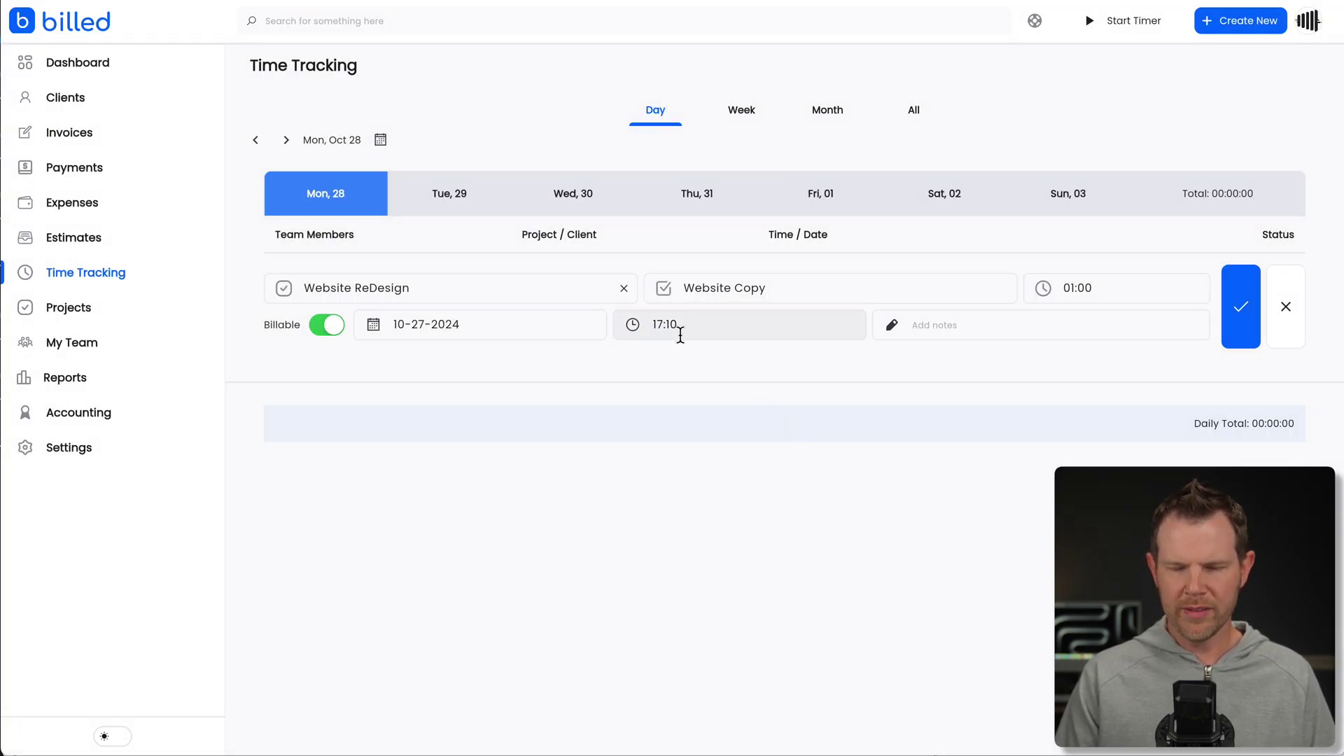
left_click(1243, 327)
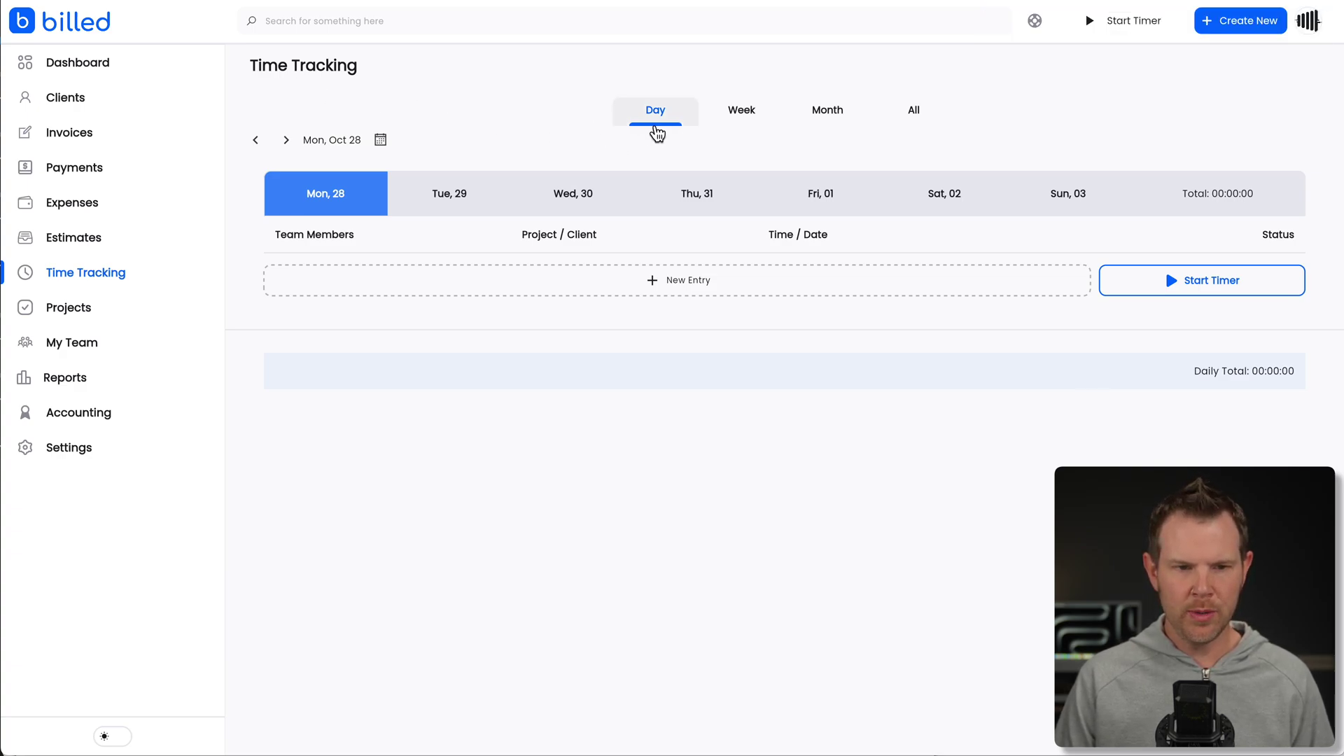
Step back to Sun, Oct 27, then view the week and October month calendar, selecting the 28th and 27th.
left_click(256, 140)
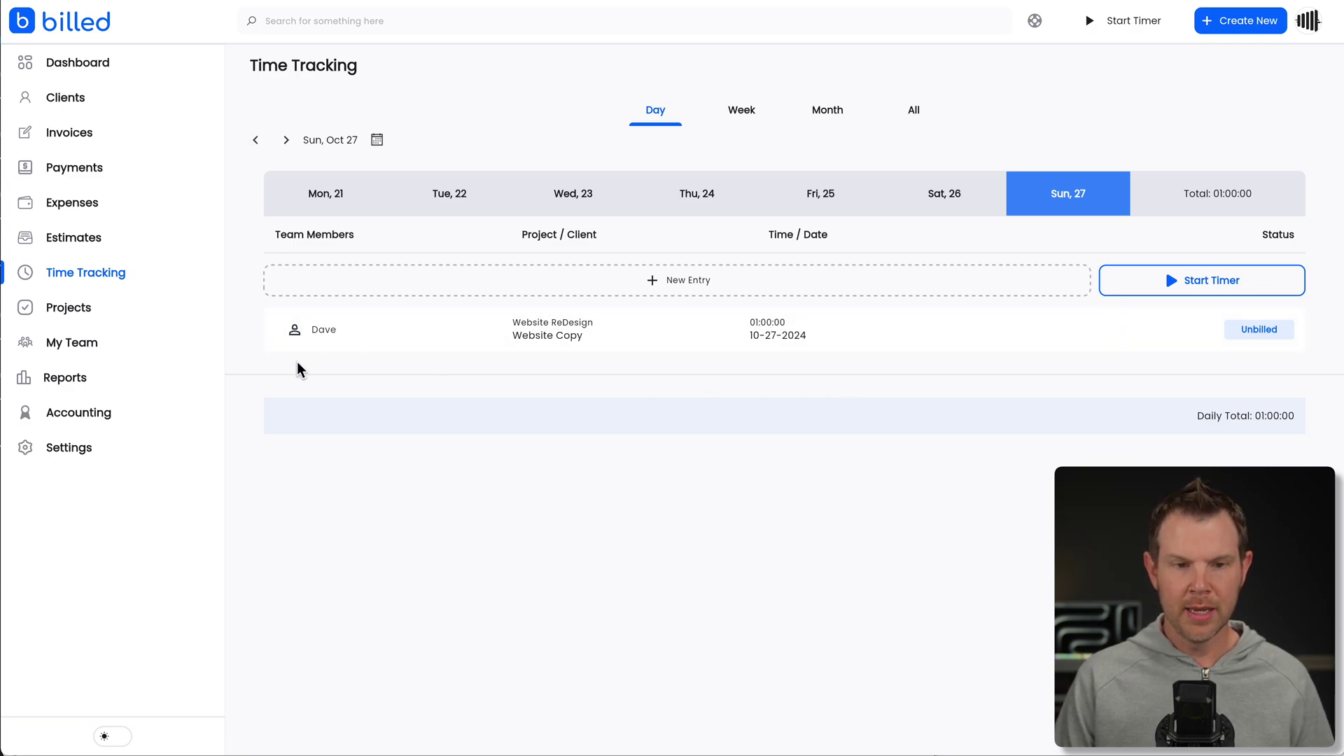
left_click(738, 113)
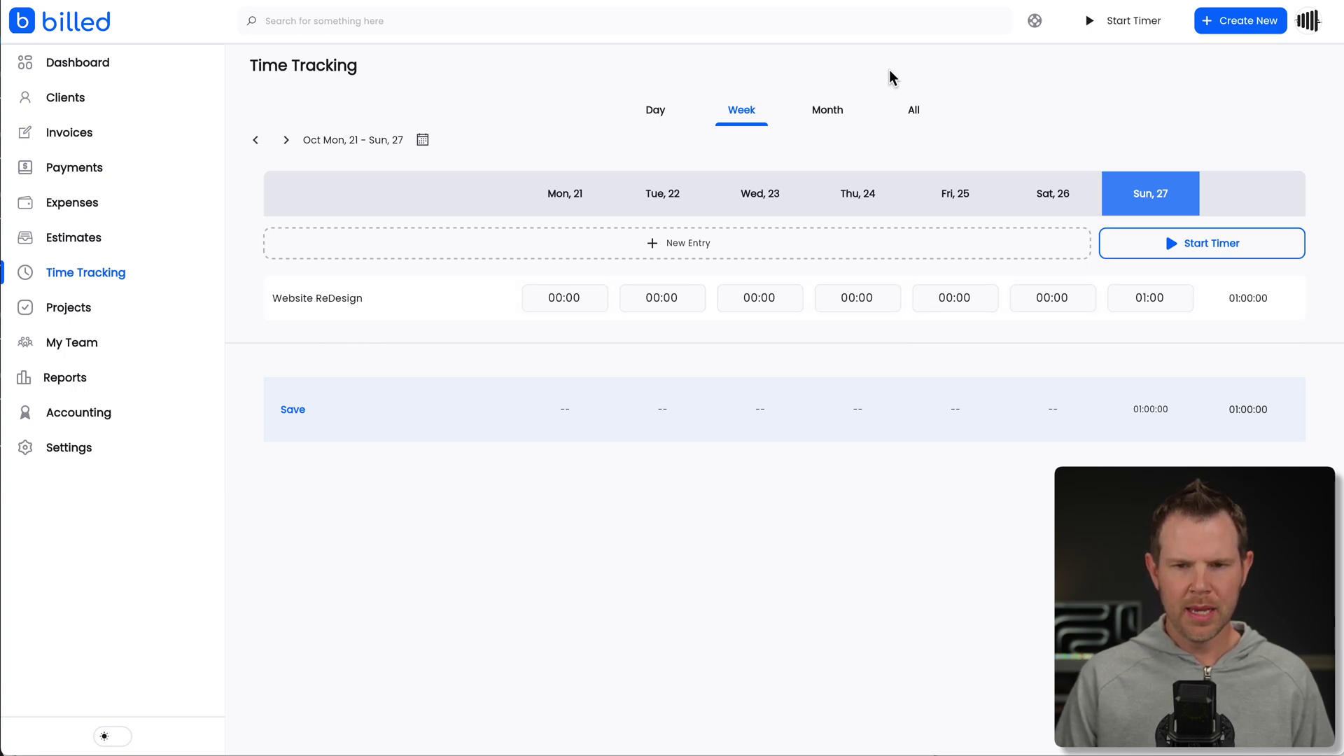
left_click(829, 116)
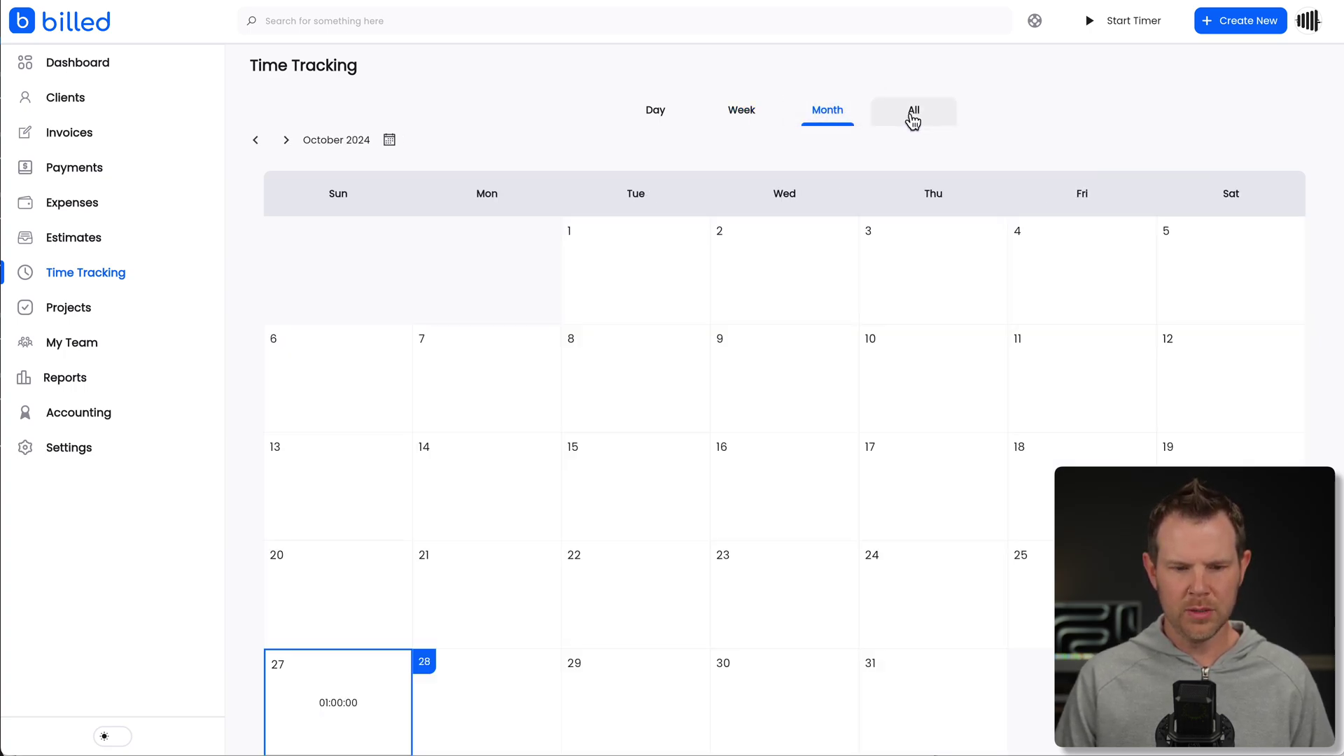
scroll(429, 647, "down", 1)
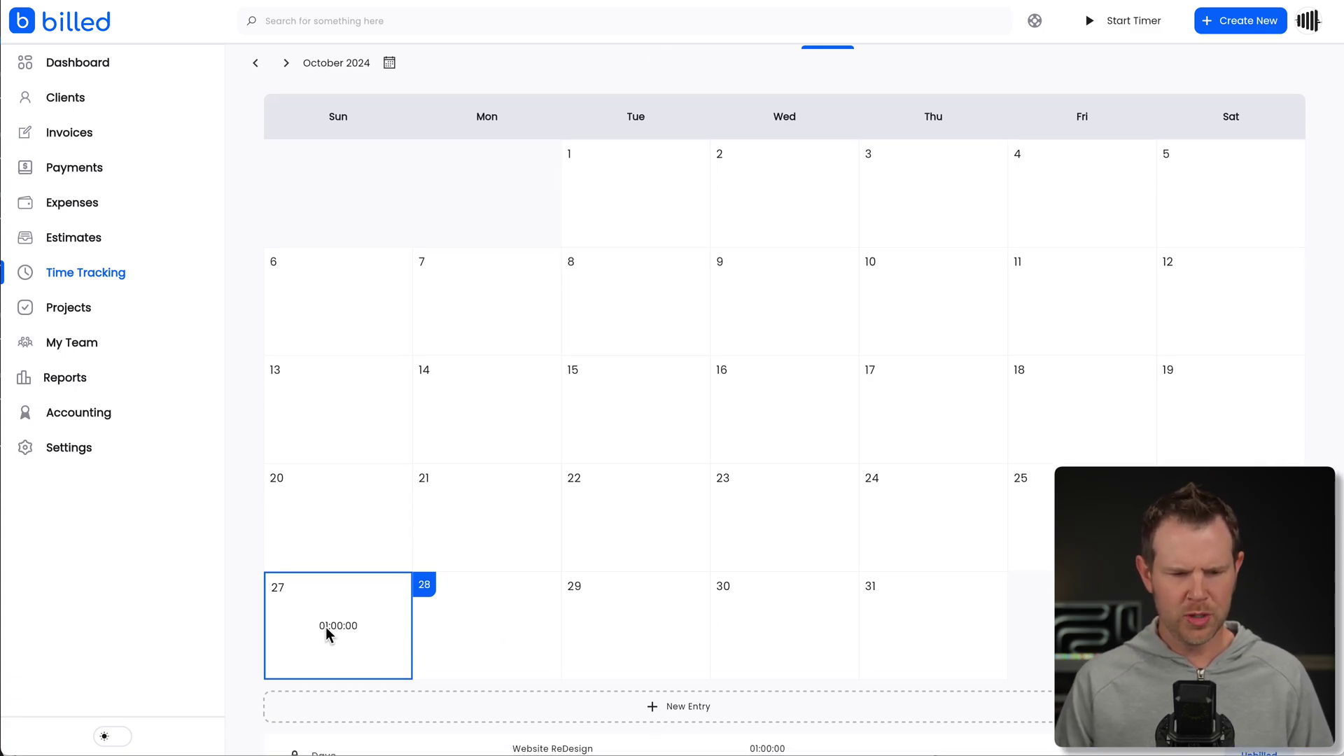
left_click(424, 585)
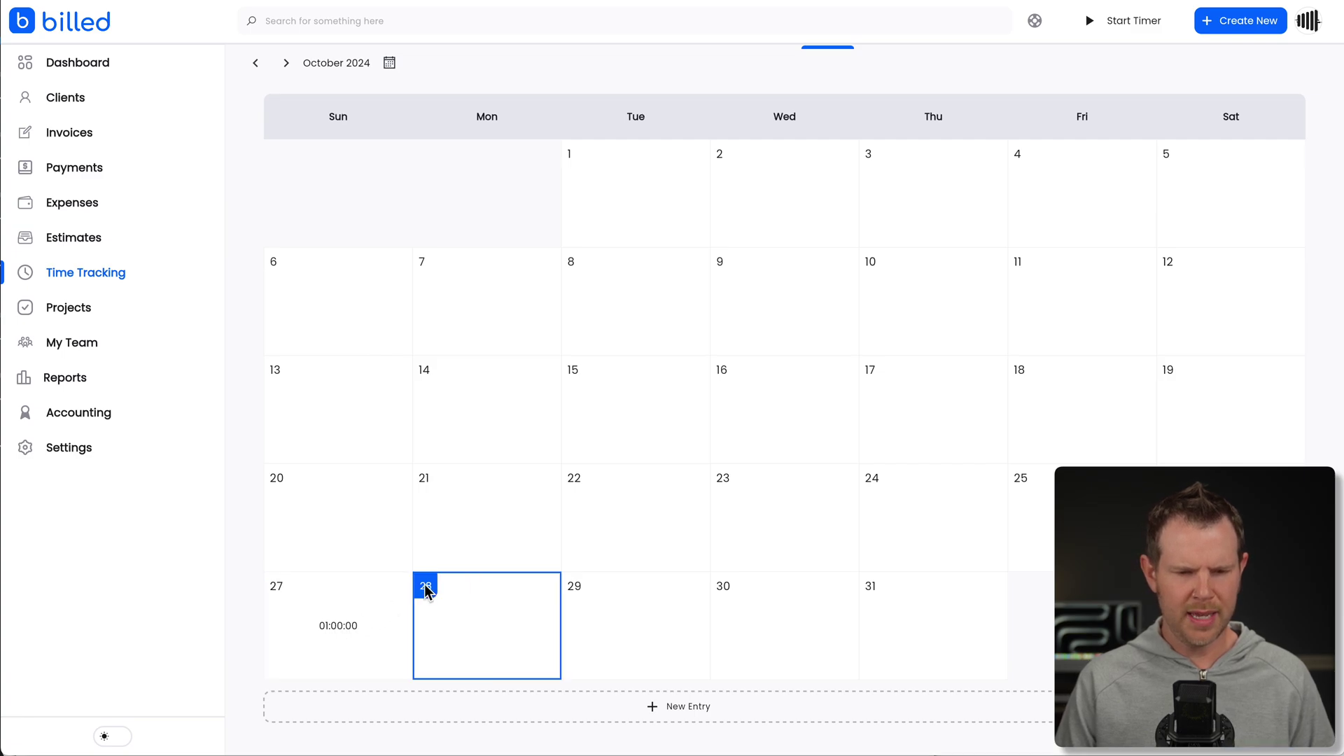
left_click(359, 600)
scroll(566, 205, "up", 1)
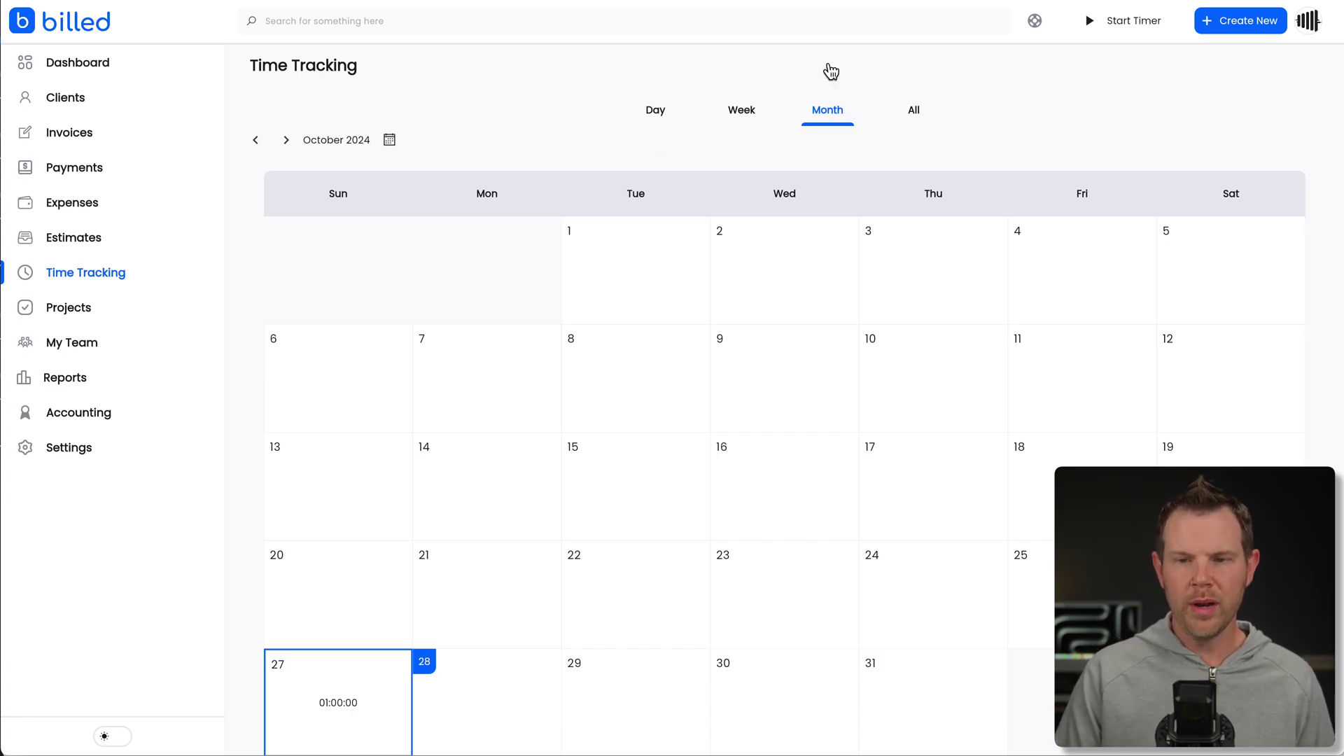
Run the timer briefly, then choose project Website ReDesign and task Website Copy to log it.
left_click(1123, 25)
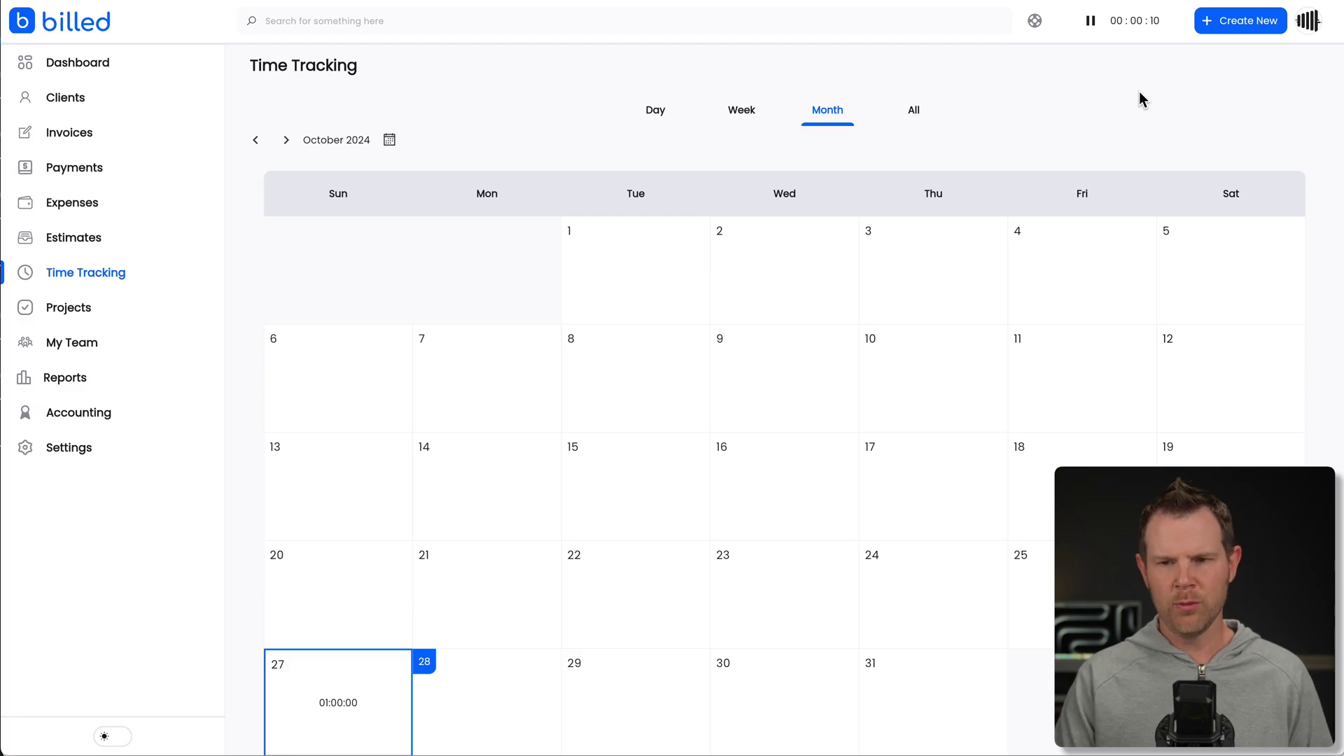
left_click(1093, 29)
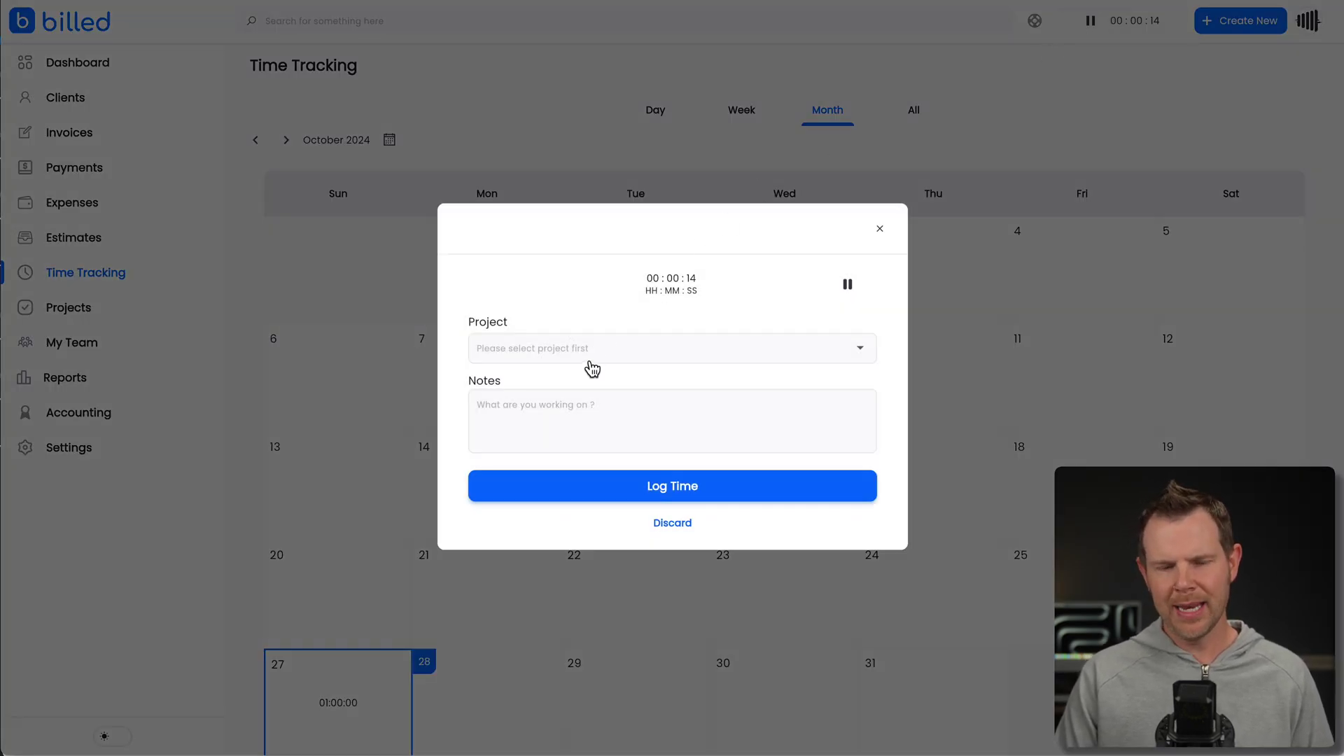
left_click(630, 350)
left_click(588, 349)
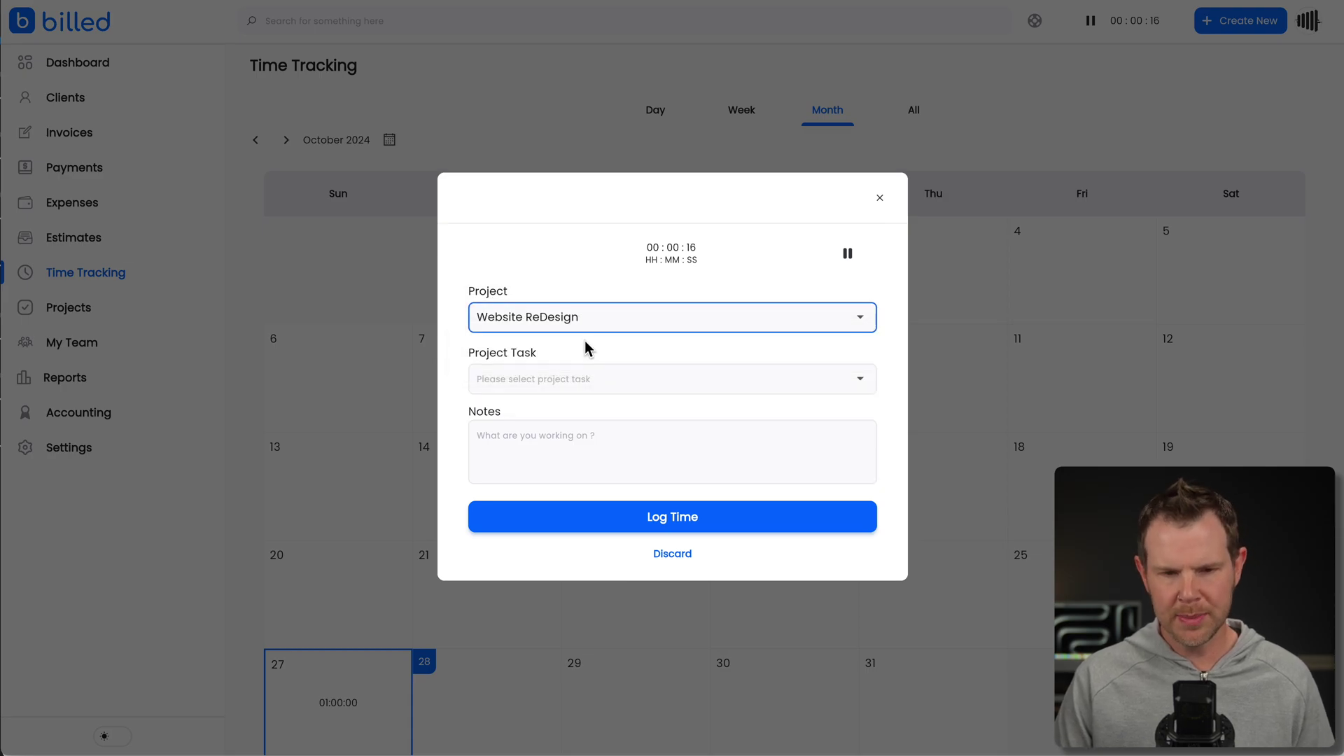
left_click(600, 387)
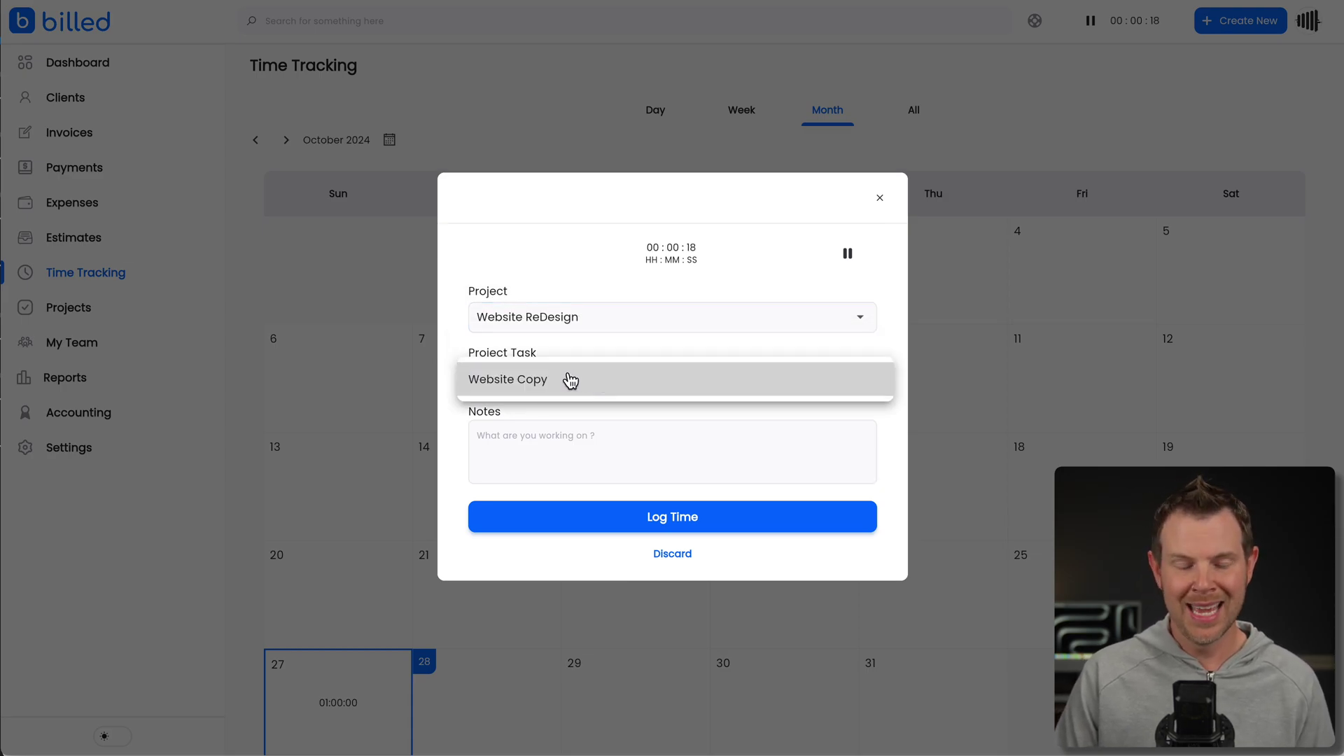
left_click(598, 384)
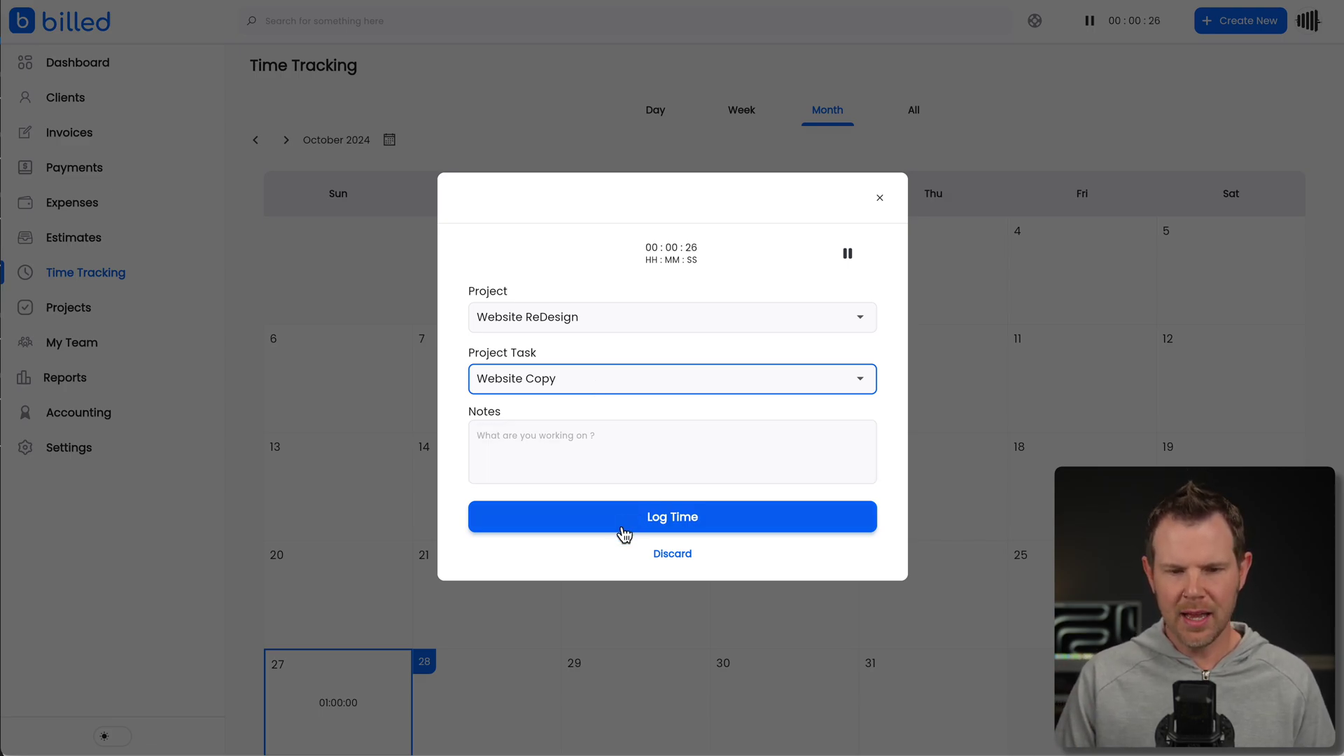
Log the 00:00:29 session, check it on the 28th, and go to My Team.
left_click(717, 522)
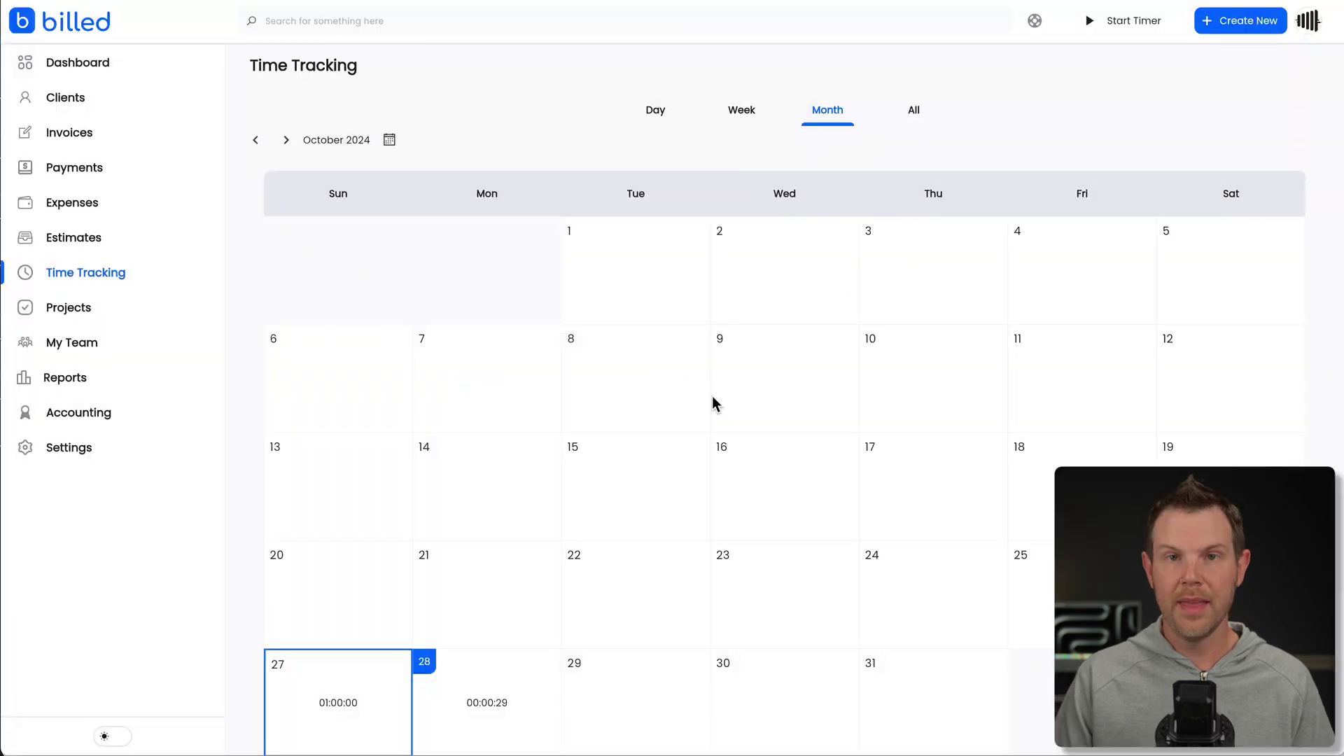
left_click(504, 721)
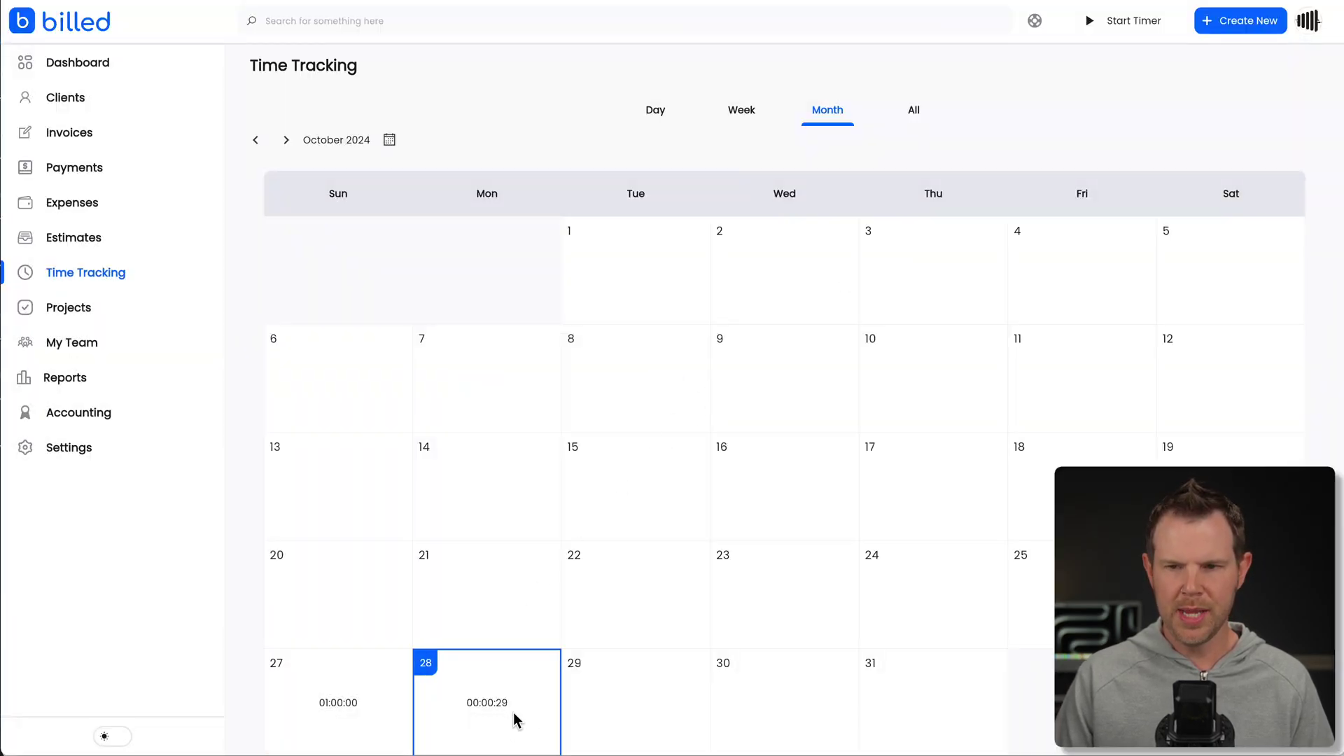
left_click(111, 339)
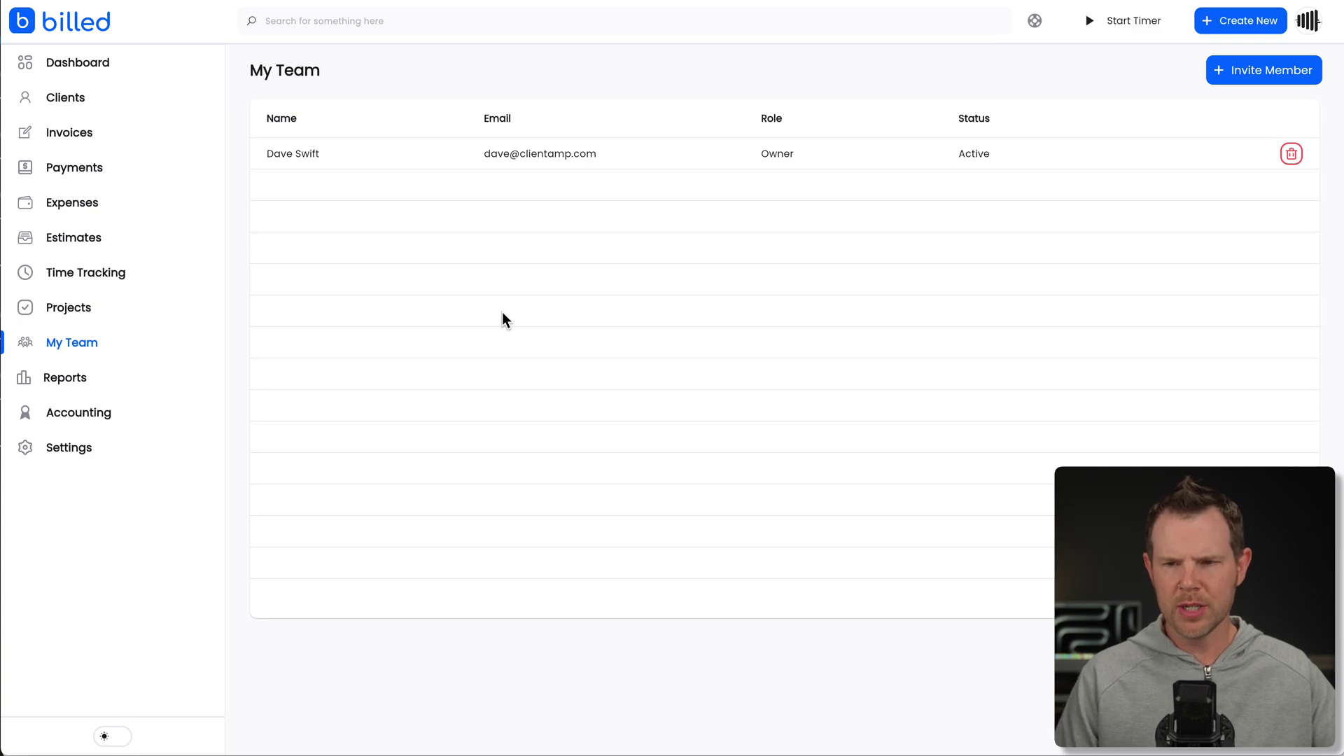
Start inviting a new team member to see the available roles.
left_click(1263, 75)
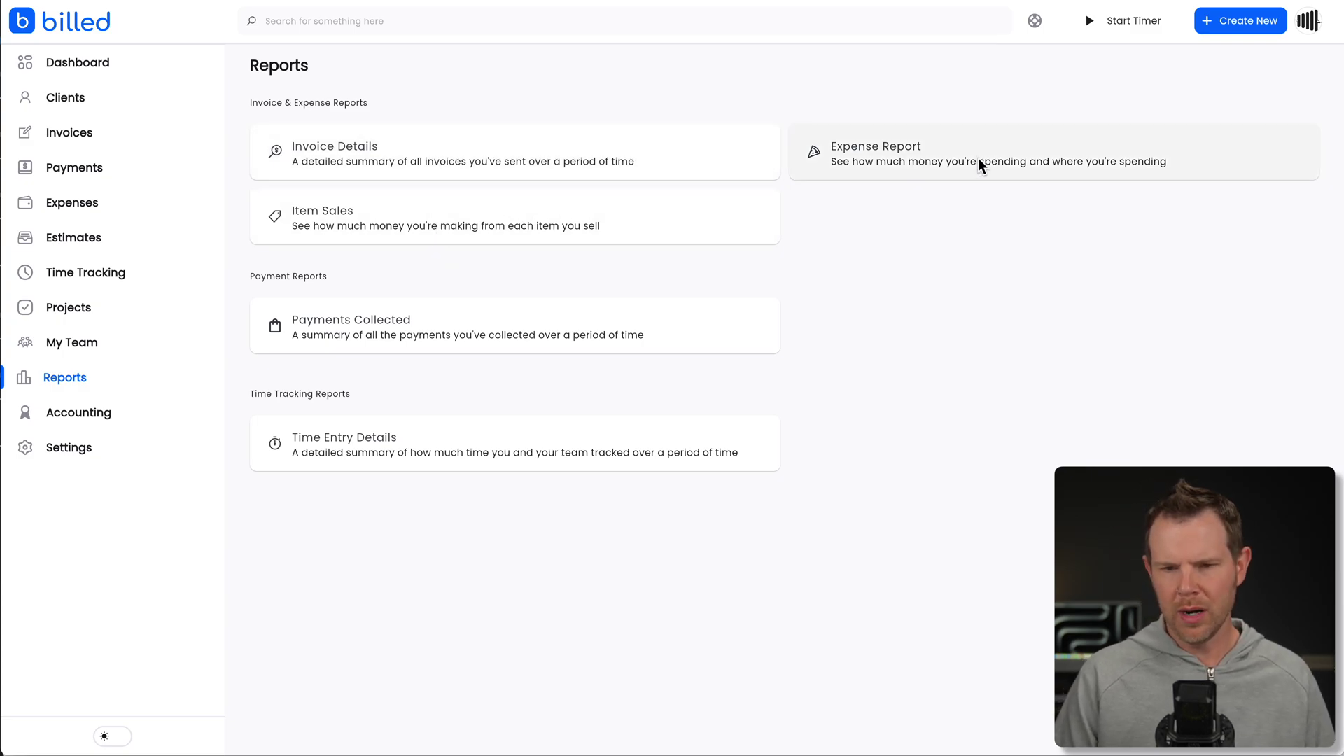
View the Payments Collected report and return to the reports list.
left_click(408, 319)
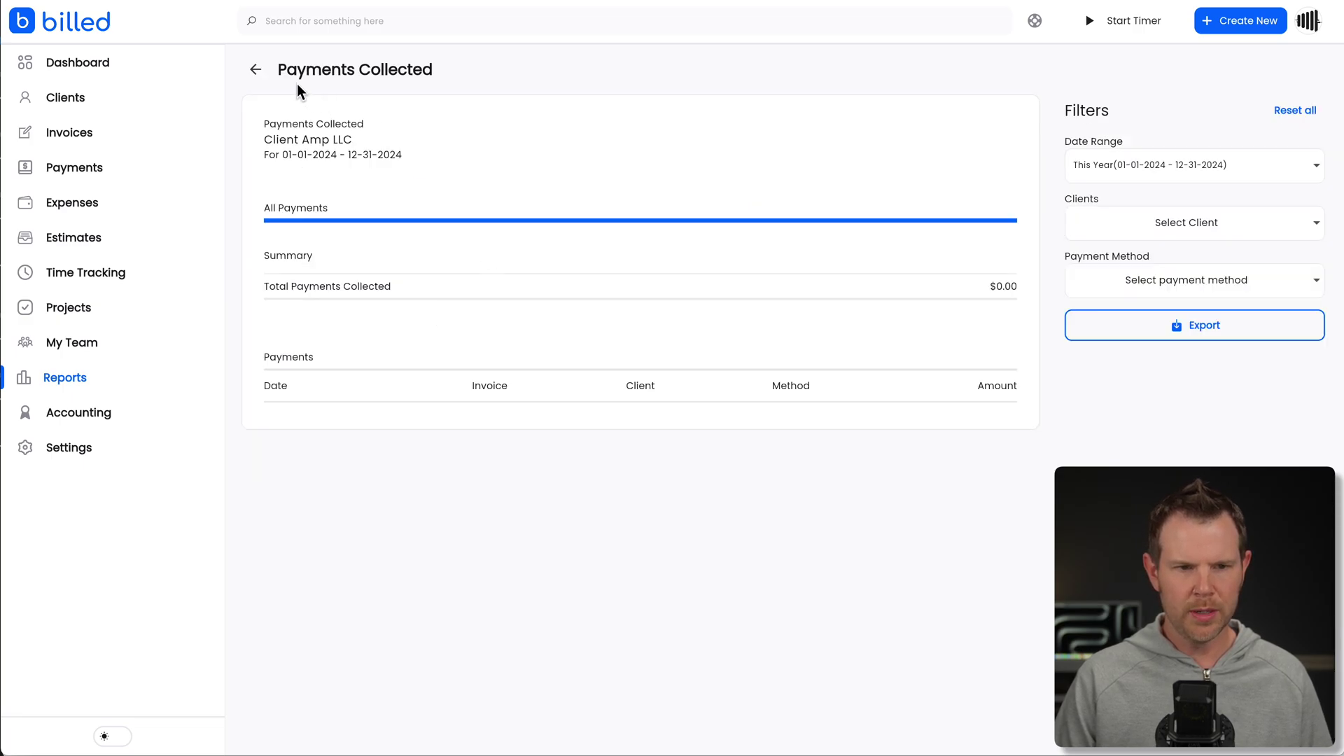
left_click(256, 69)
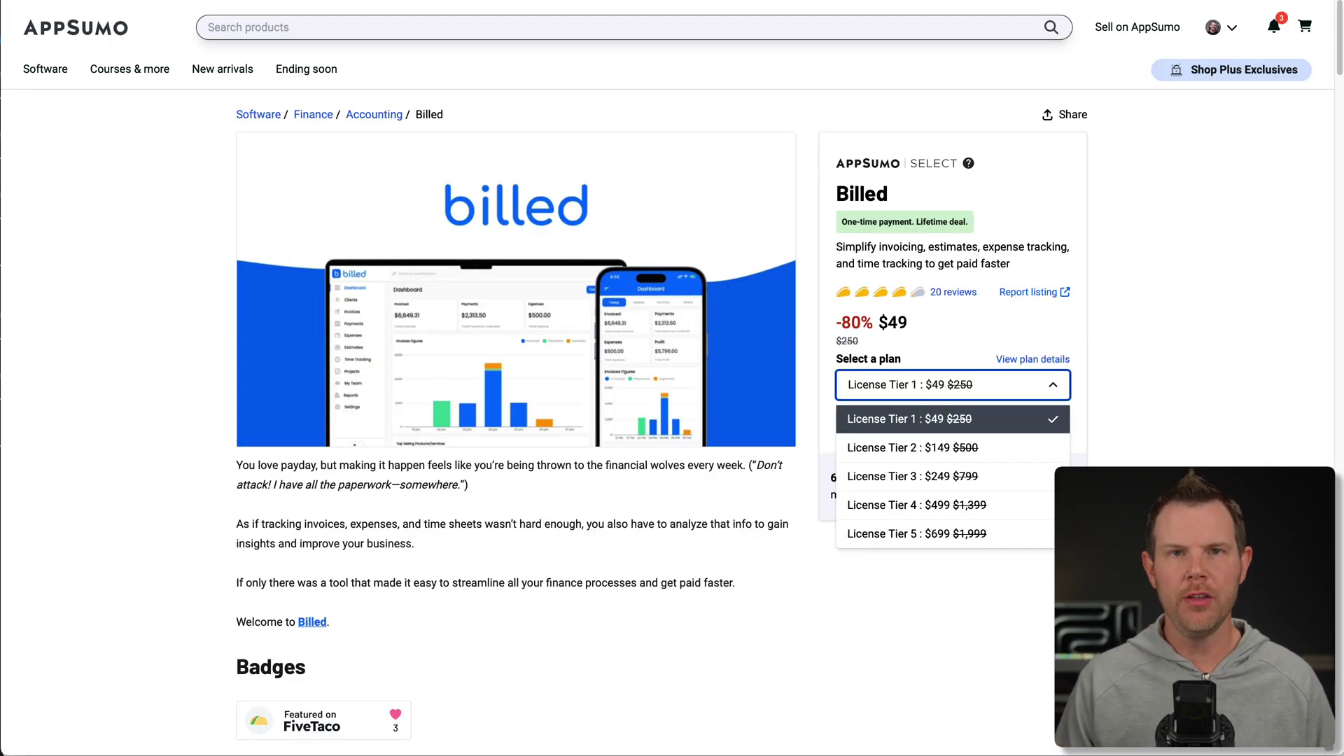
Open the Billed plan comparison and scroll to the License Tier 1–3 cards, leaving Tier 3 unchanged.
left_click(1034, 361)
left_click(1035, 360)
scroll(815, 484, "down", 6)
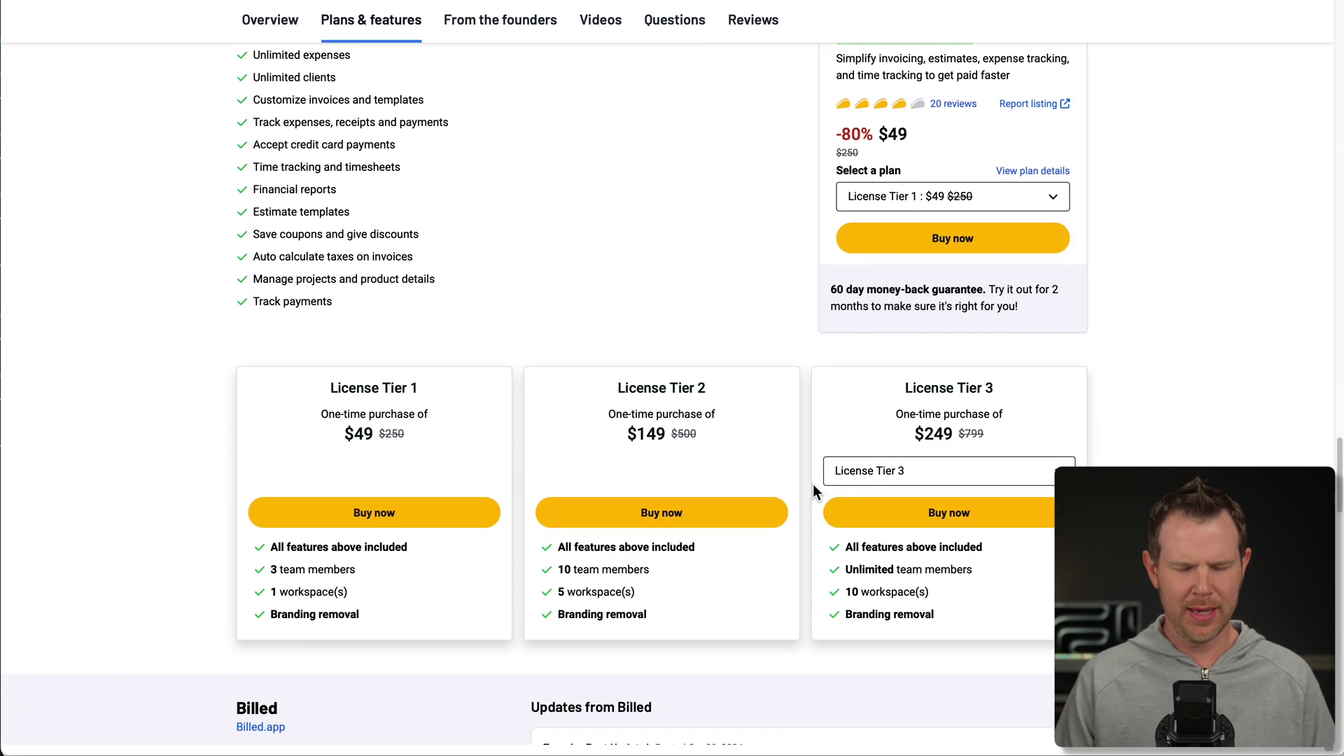
scroll(1031, 522, "down", 2)
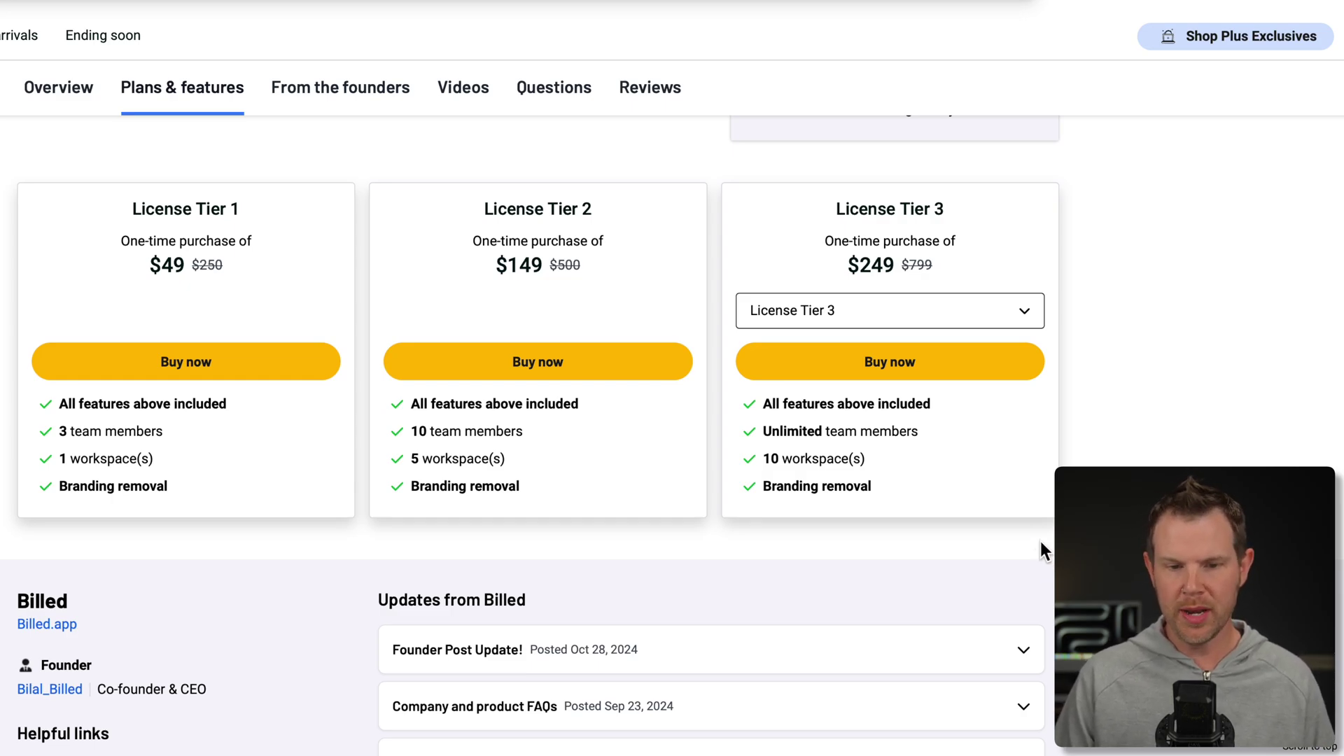
left_click(952, 312)
left_click(1154, 318)
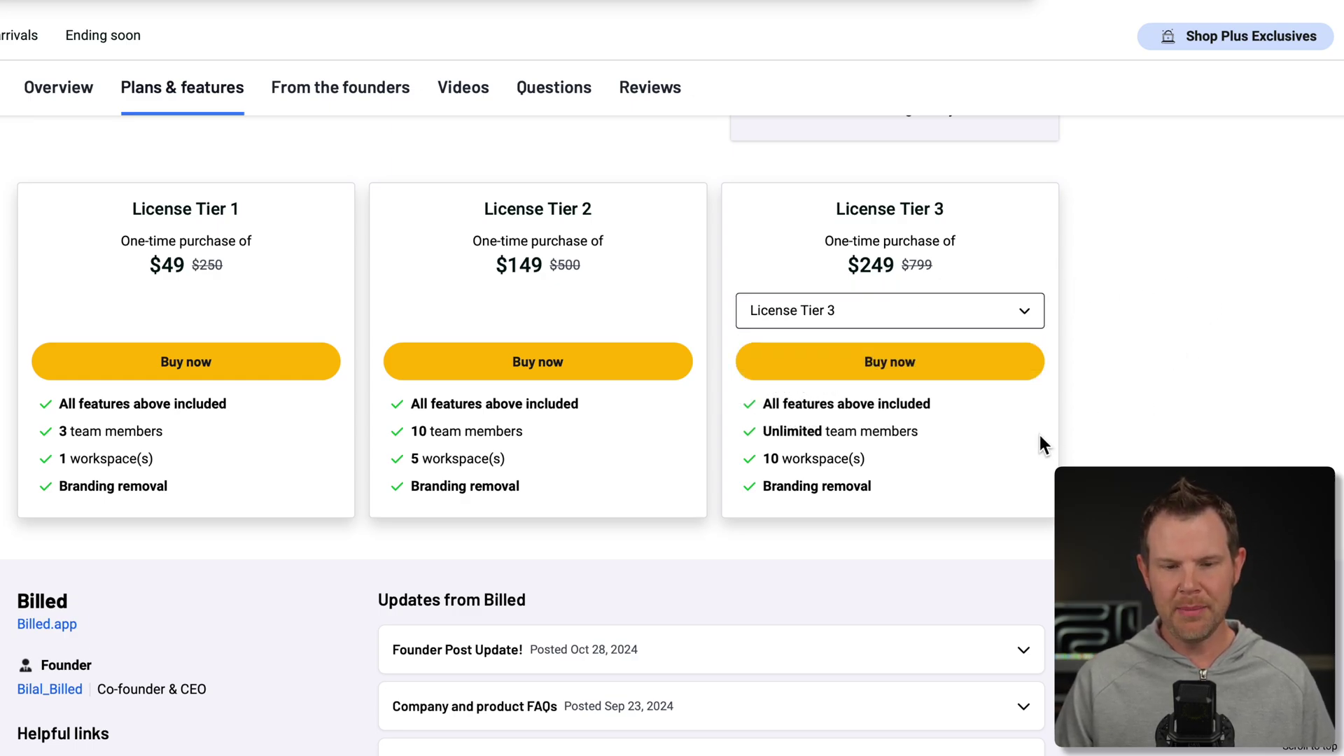
Switch the third pricing card to License Tier 4, then to License Tier 5 at $699.
left_click(1008, 325)
left_click(1036, 360)
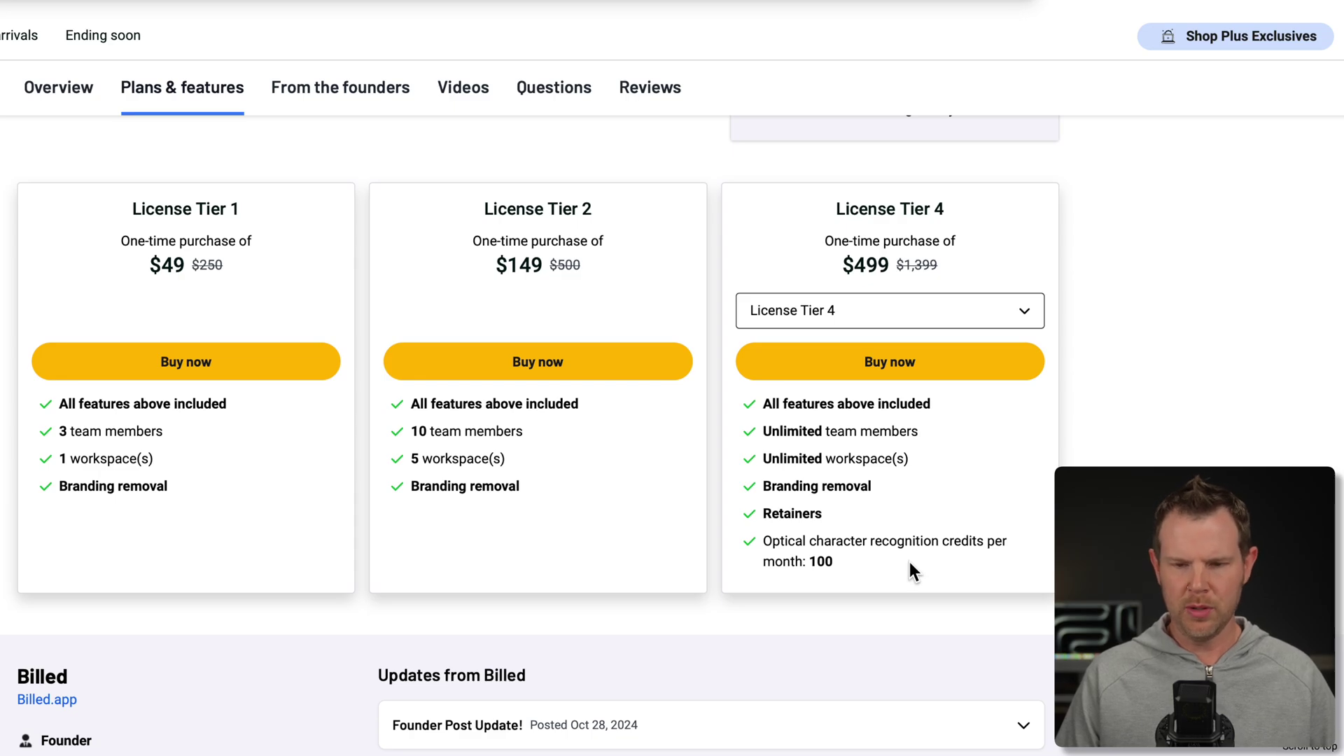
left_click(837, 312)
left_click(837, 333)
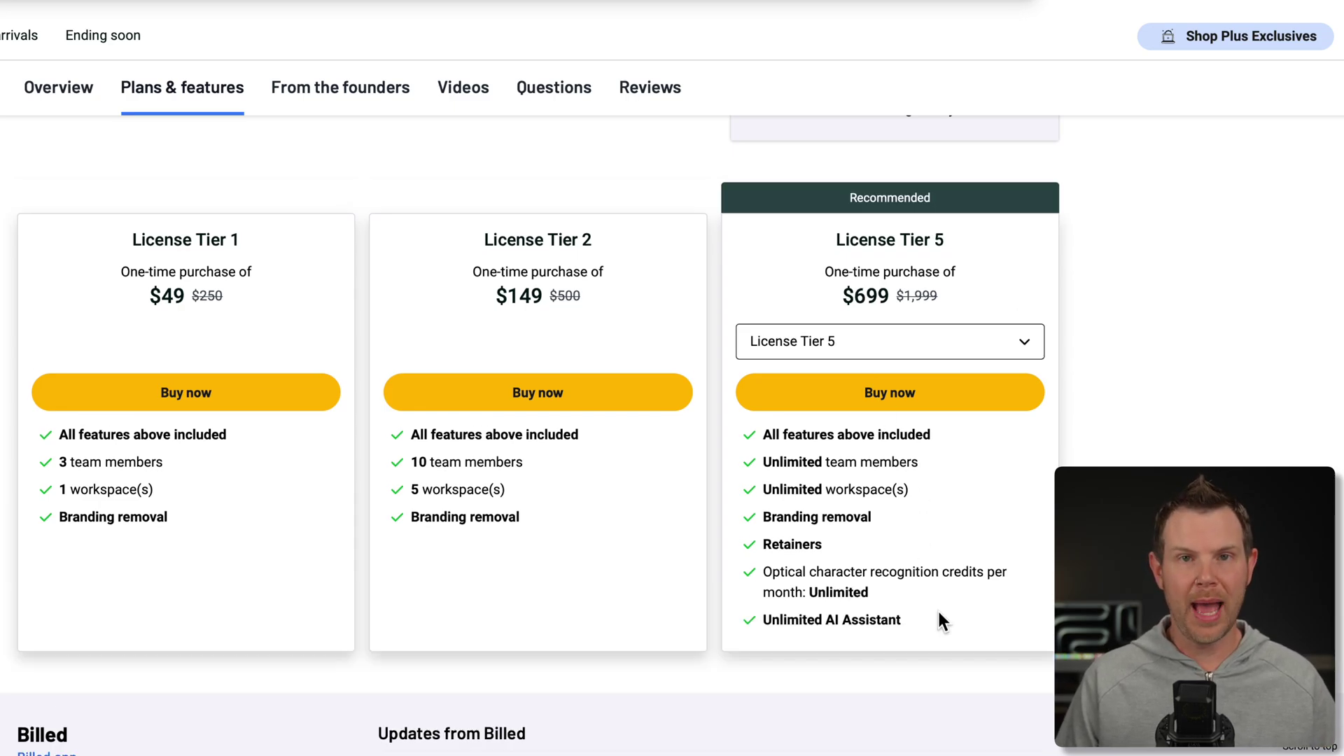